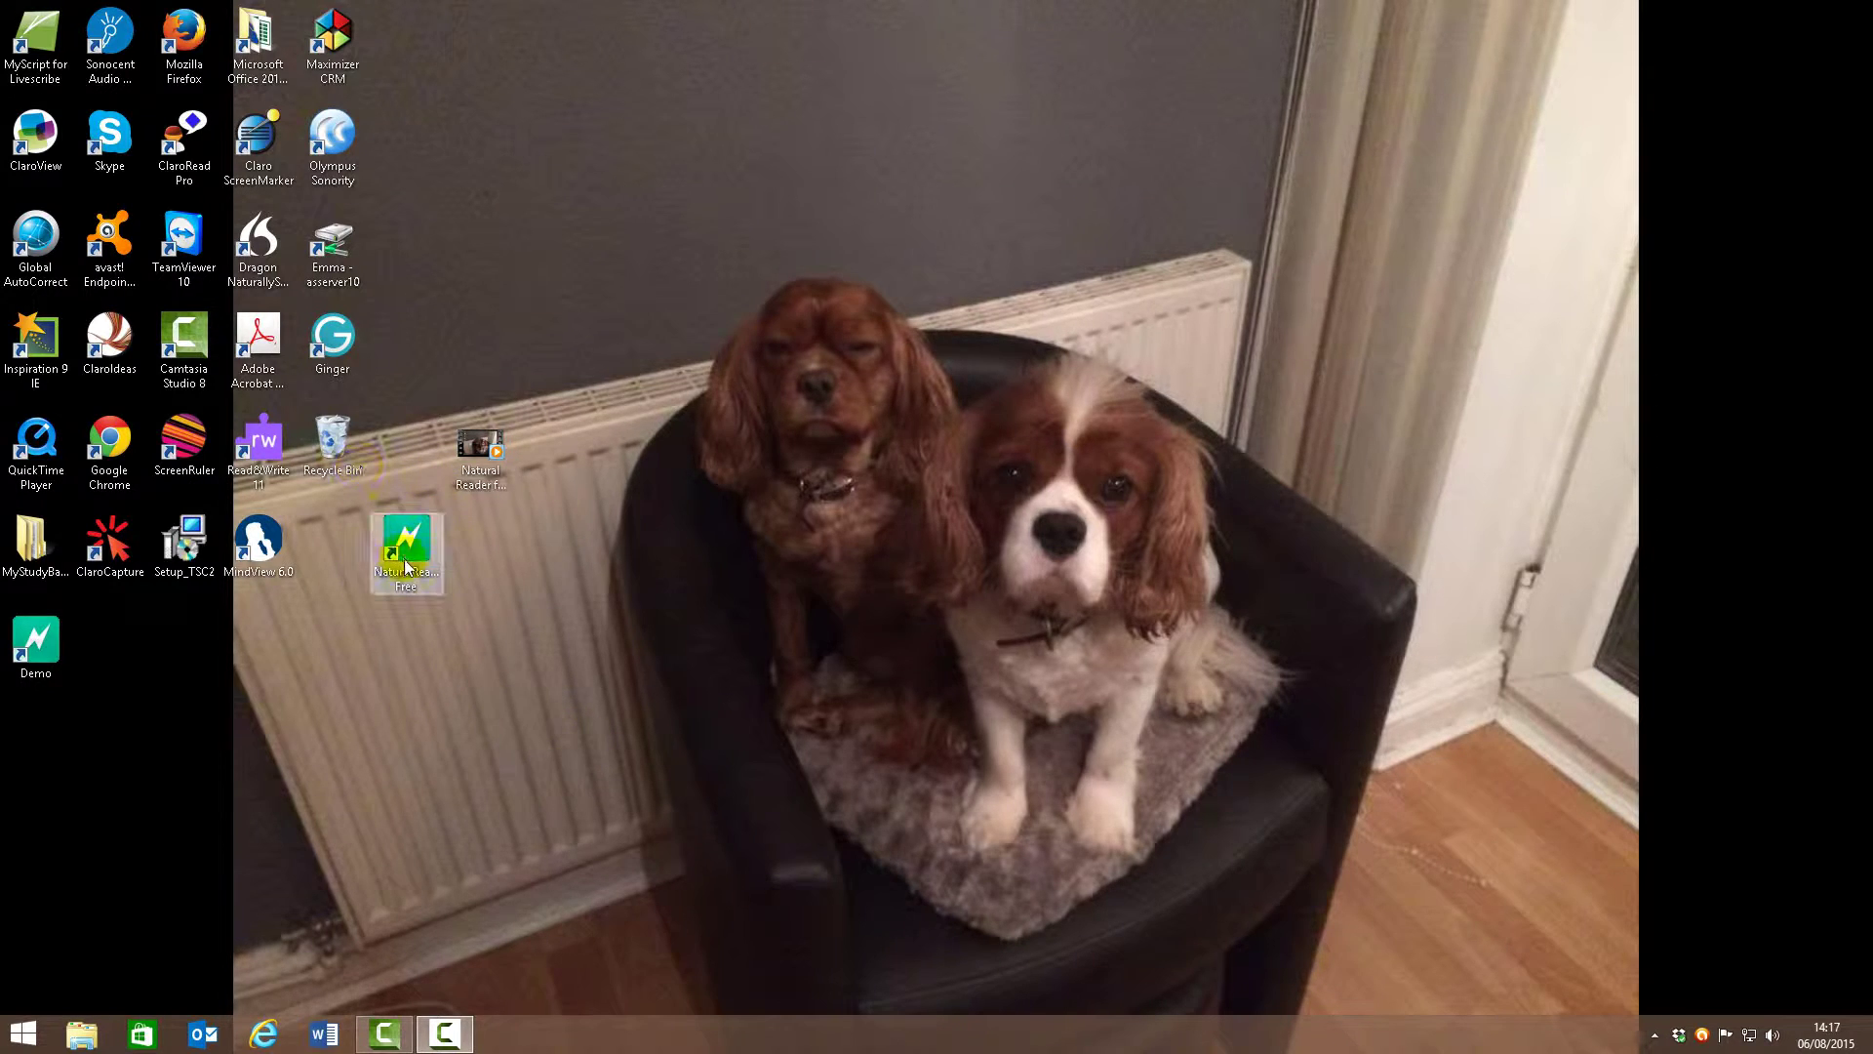
# Launch NaturalReader Free from its desktop shortcut
pyautogui.doubleClick(435, 554)
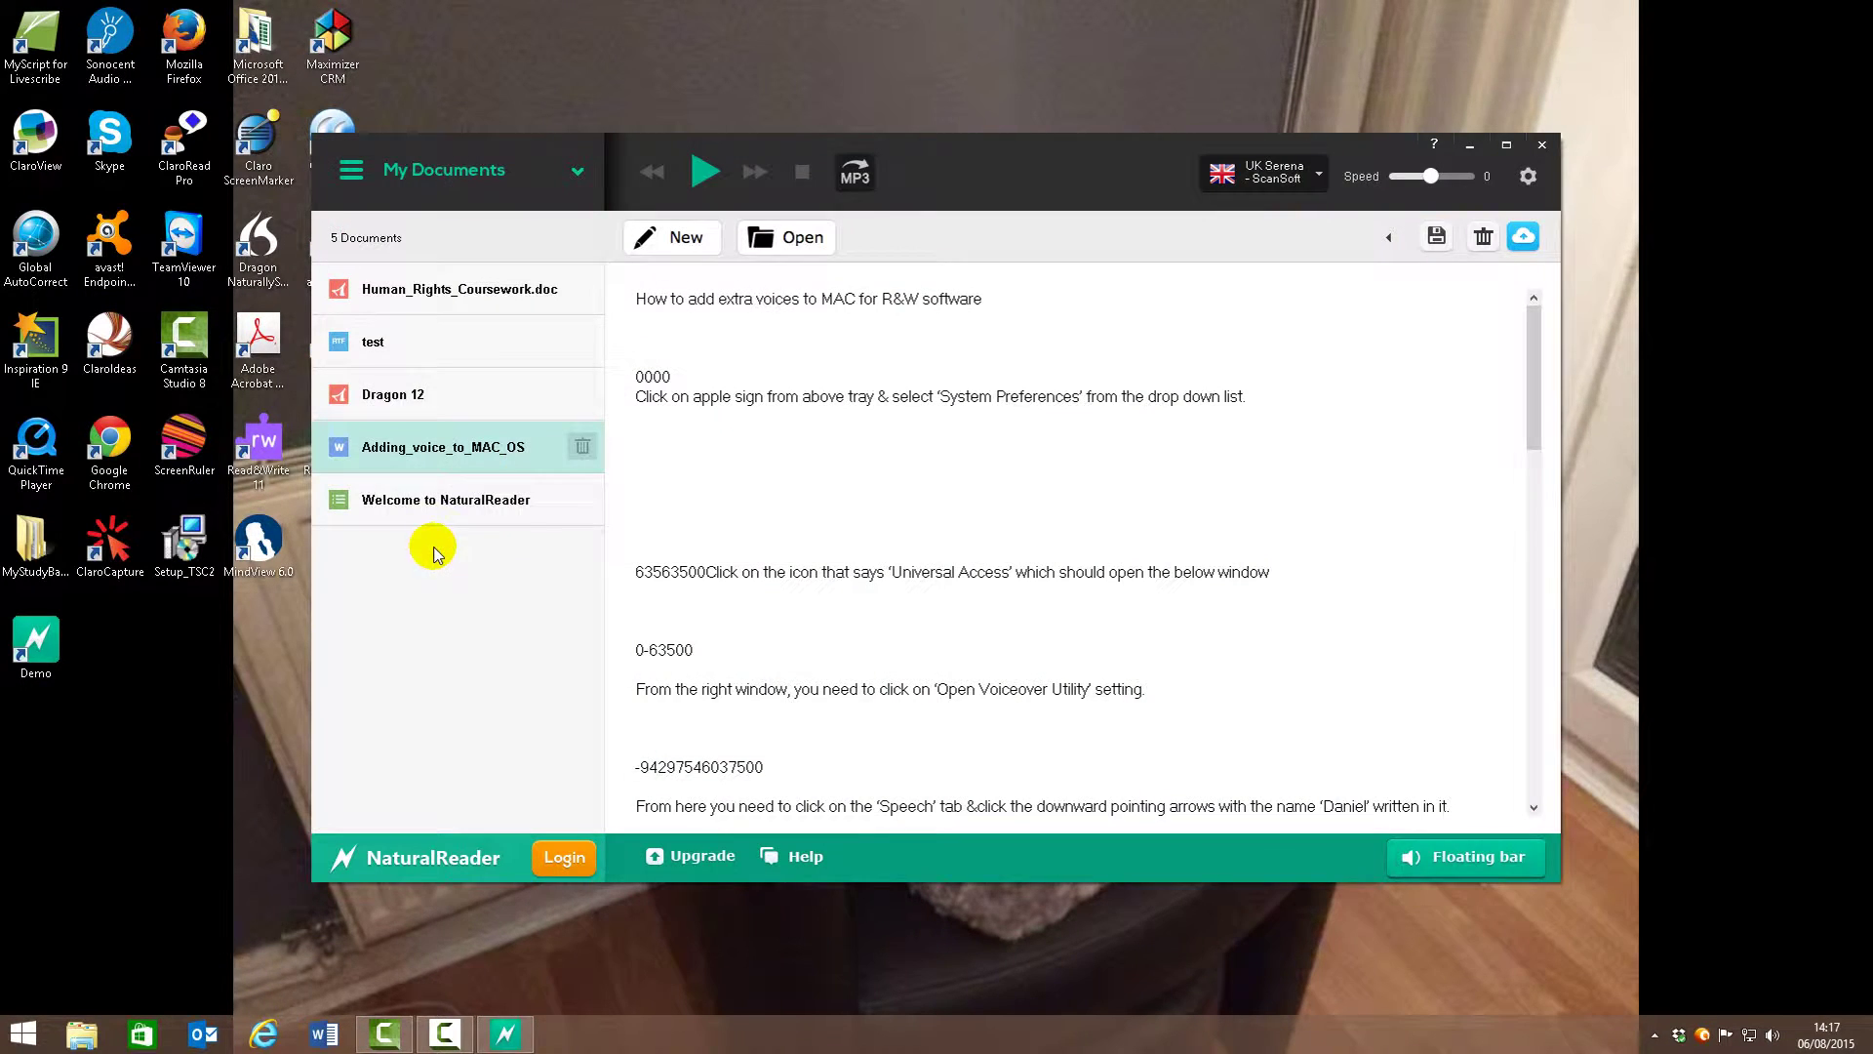
# Open the Welcome to NaturalReader document, maximize the window, and scroll through its text
pyautogui.click(343, 499)
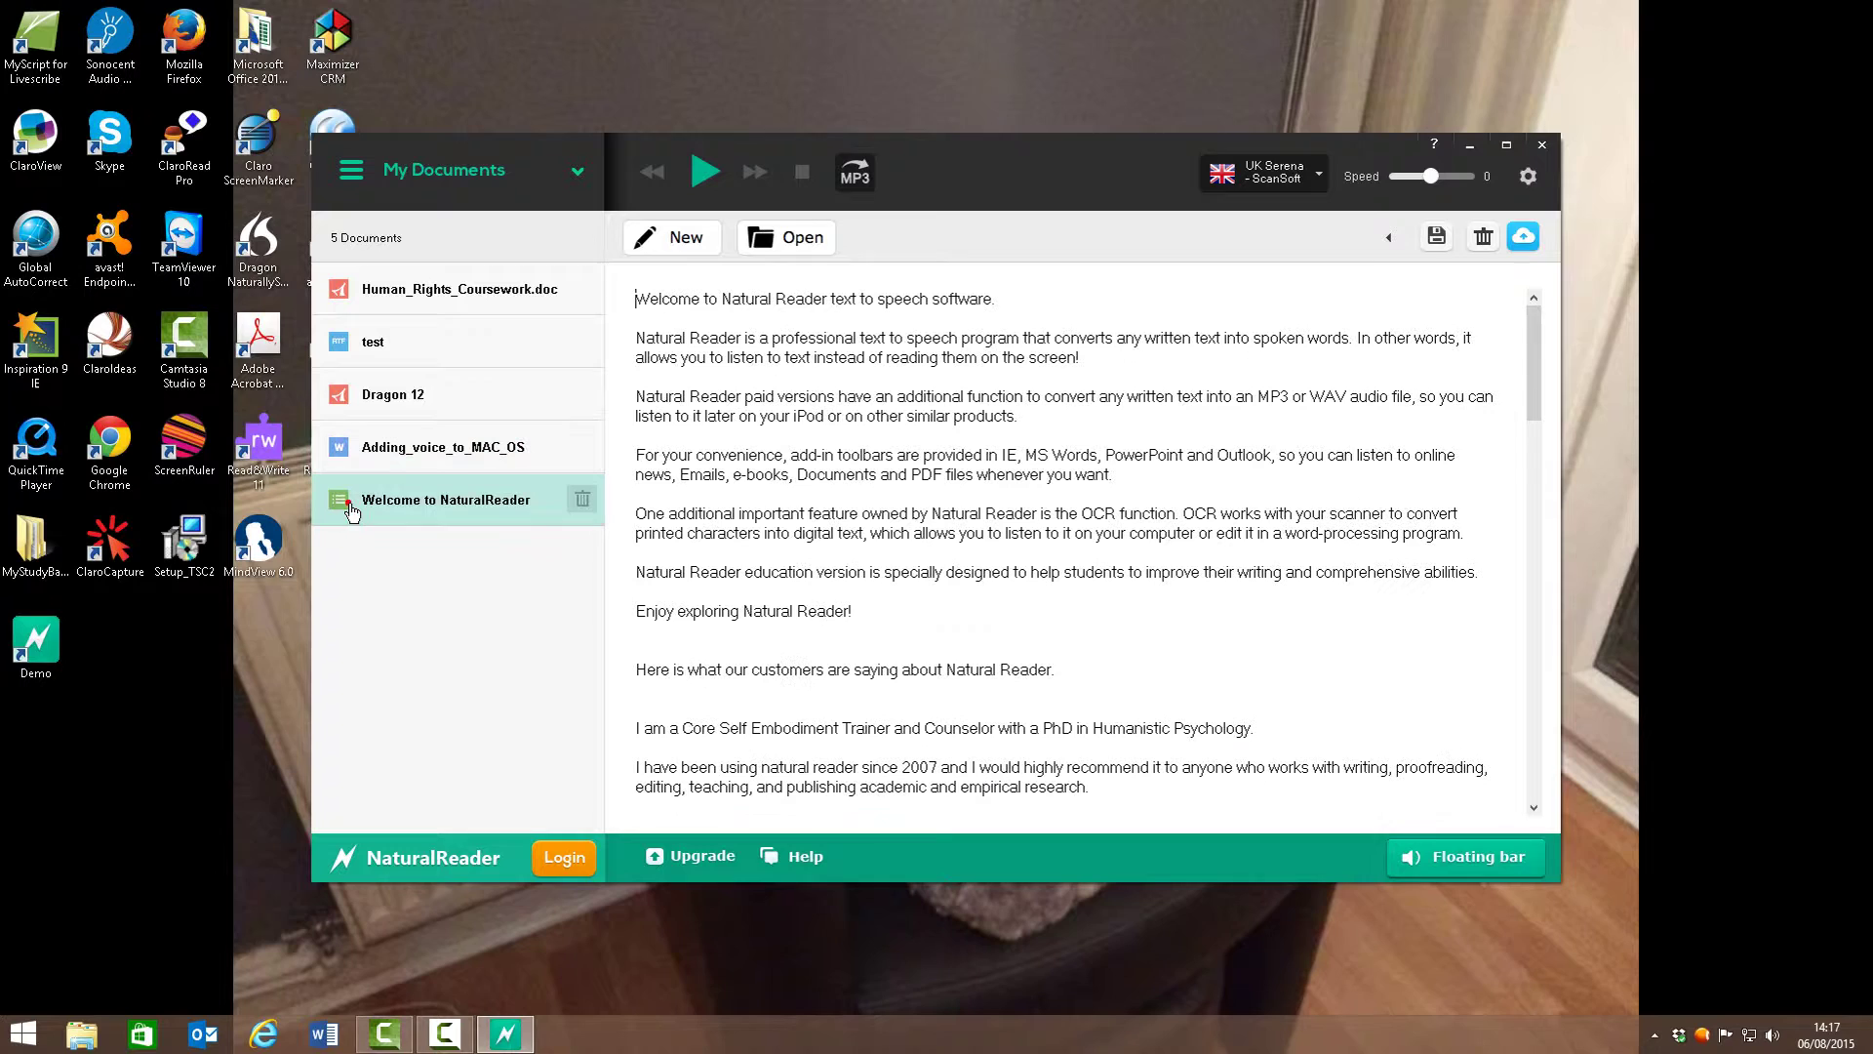
pyautogui.click(1507, 144)
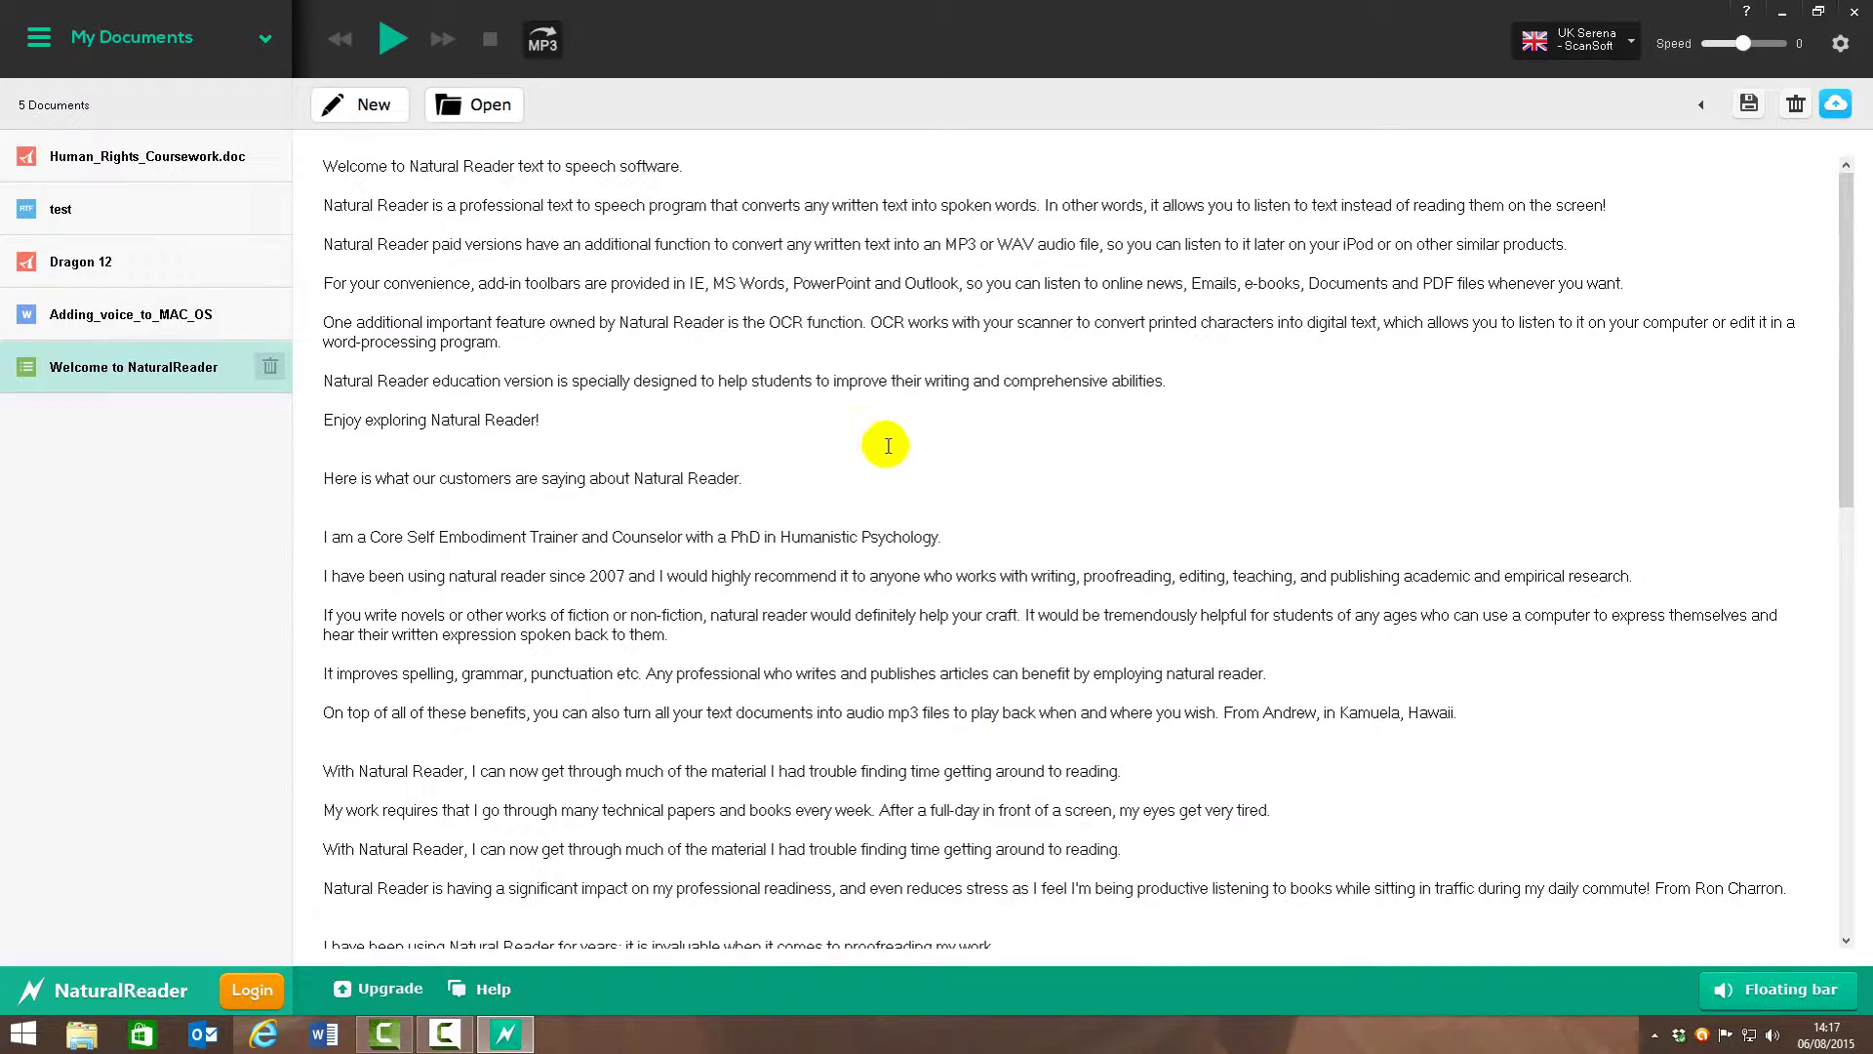
pyautogui.moveTo(1851, 284); pyautogui.dragTo(1862, 161)
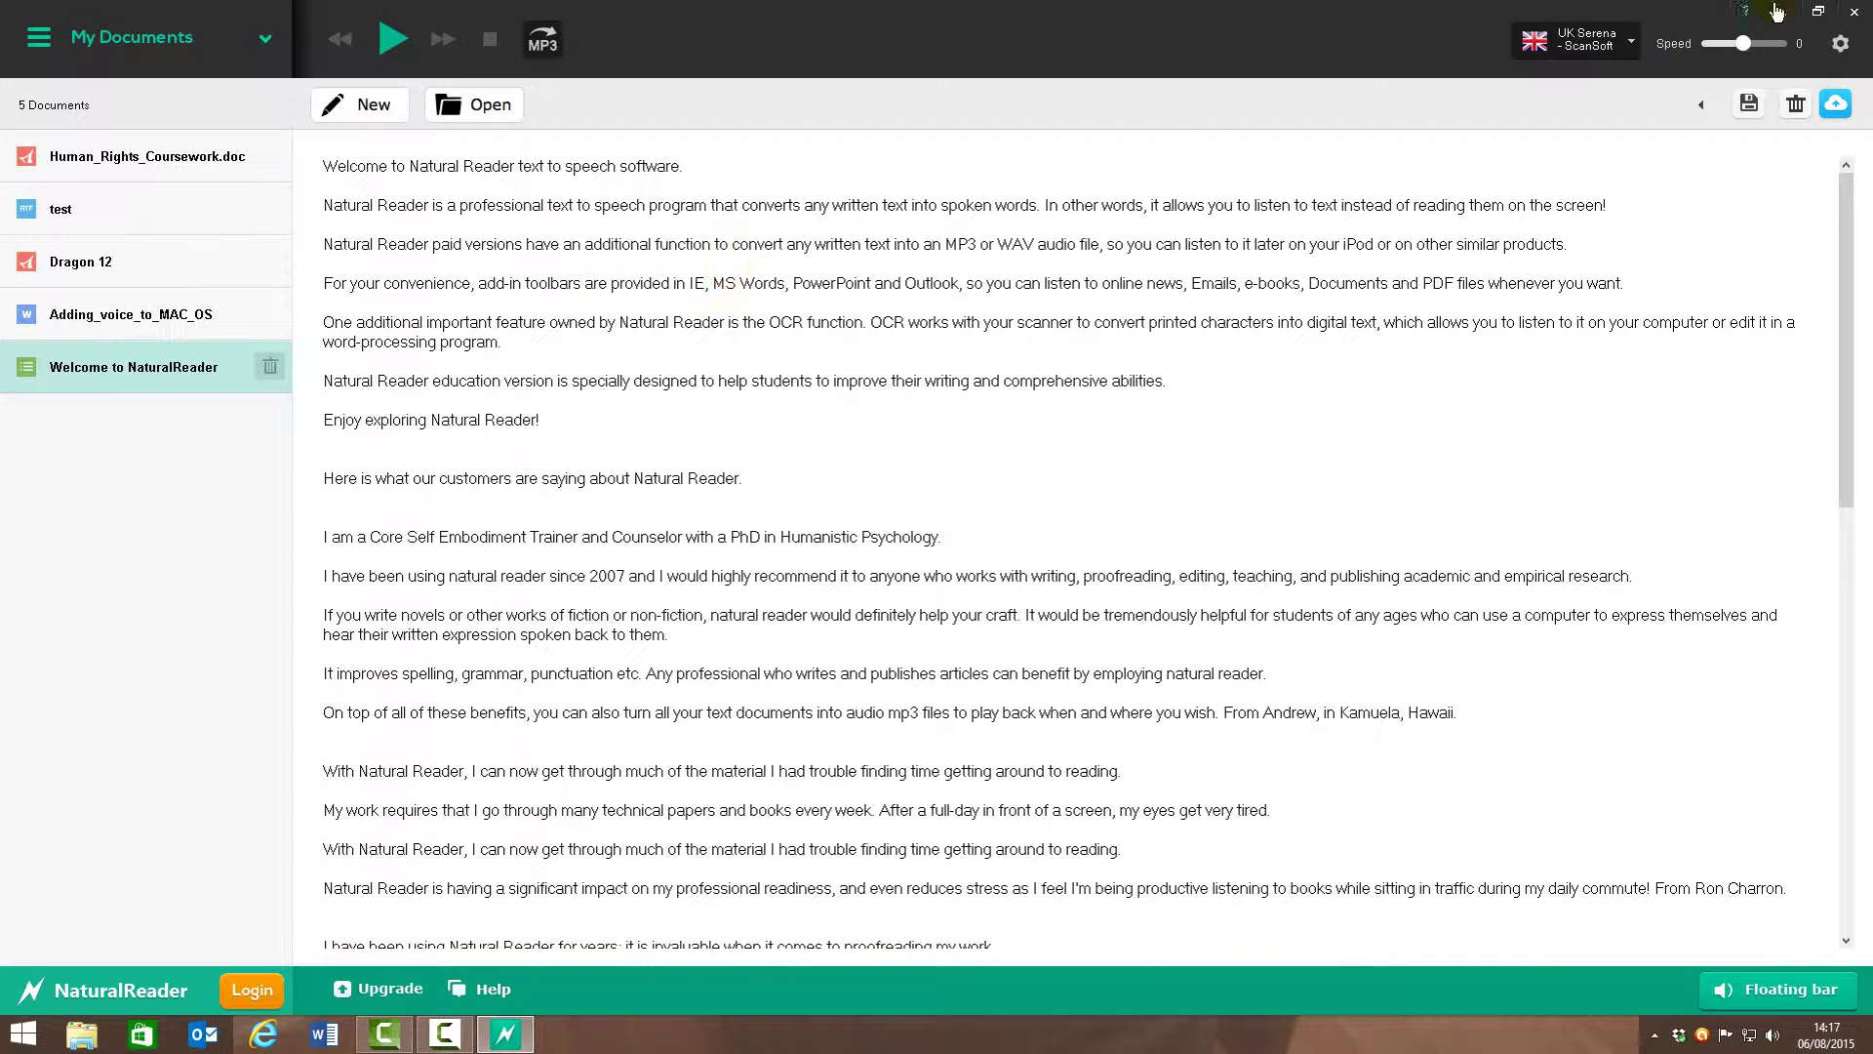
# Replace the UK Serena voice with the free David Desktop, US English voice
pyautogui.click(1627, 46)
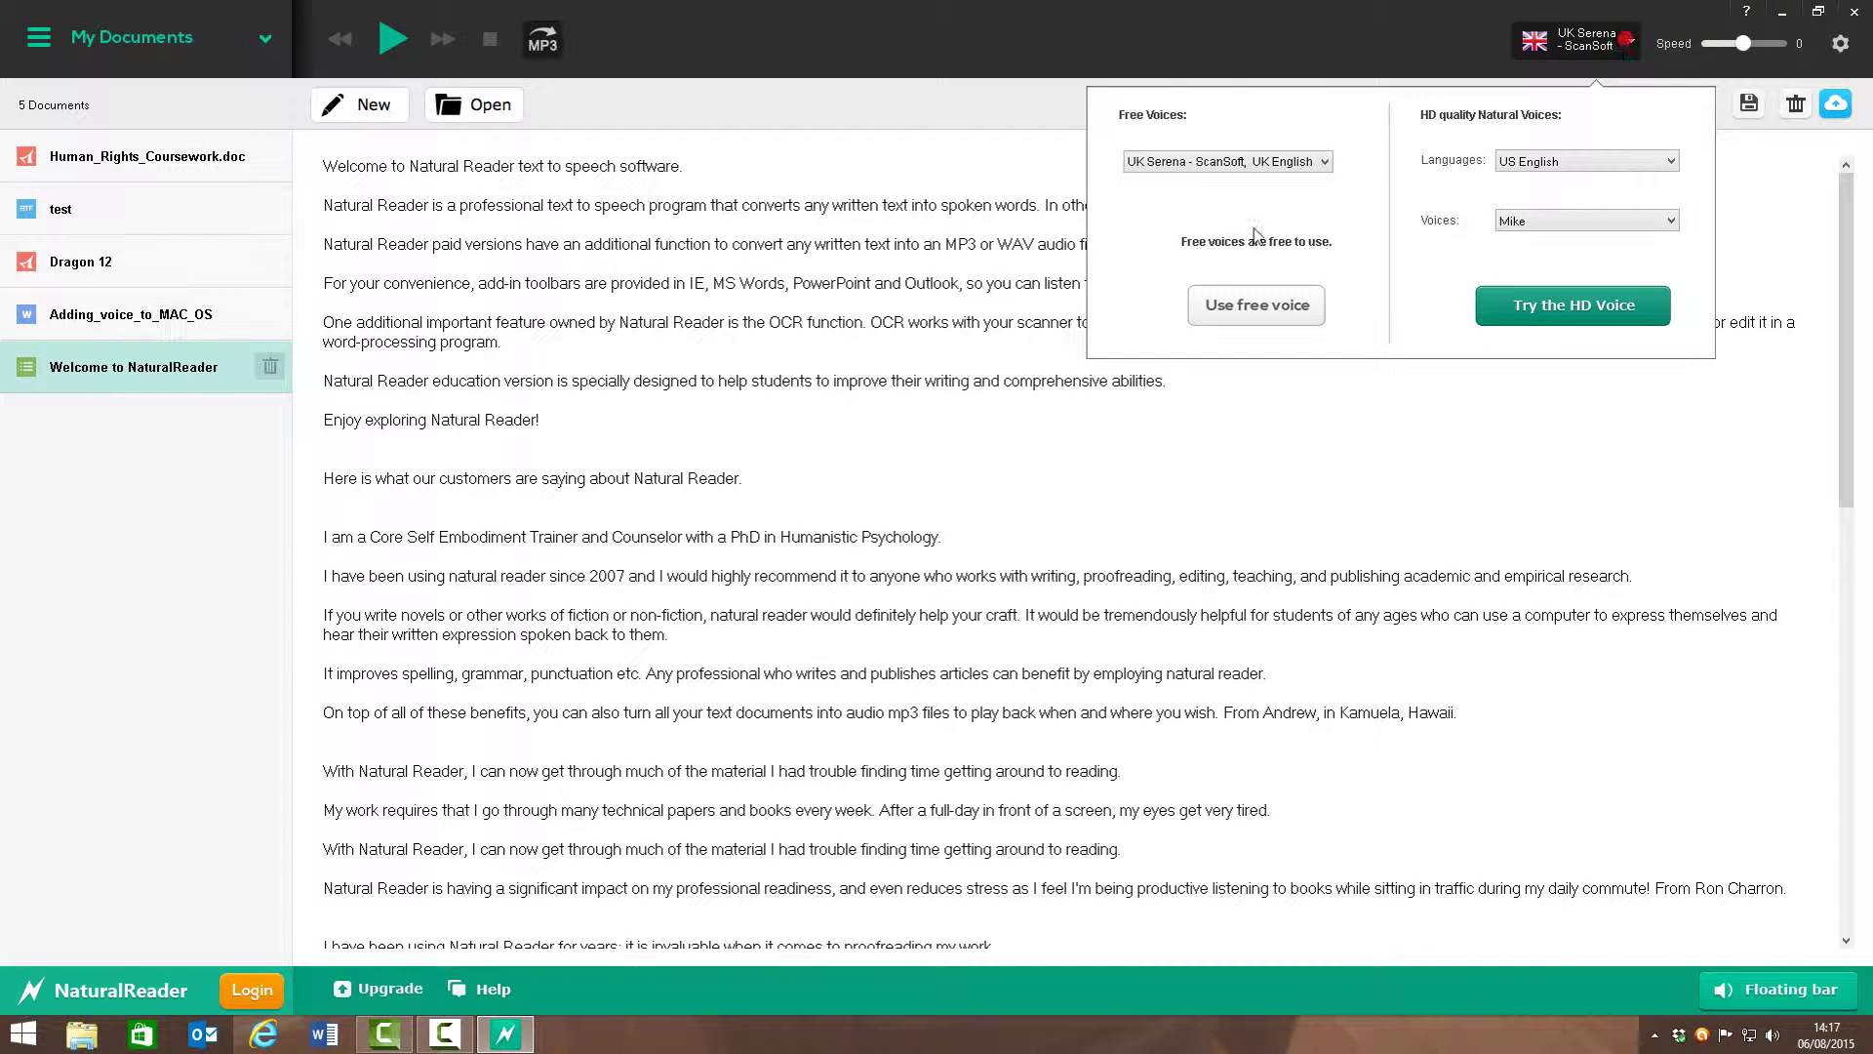
pyautogui.click(1249, 163)
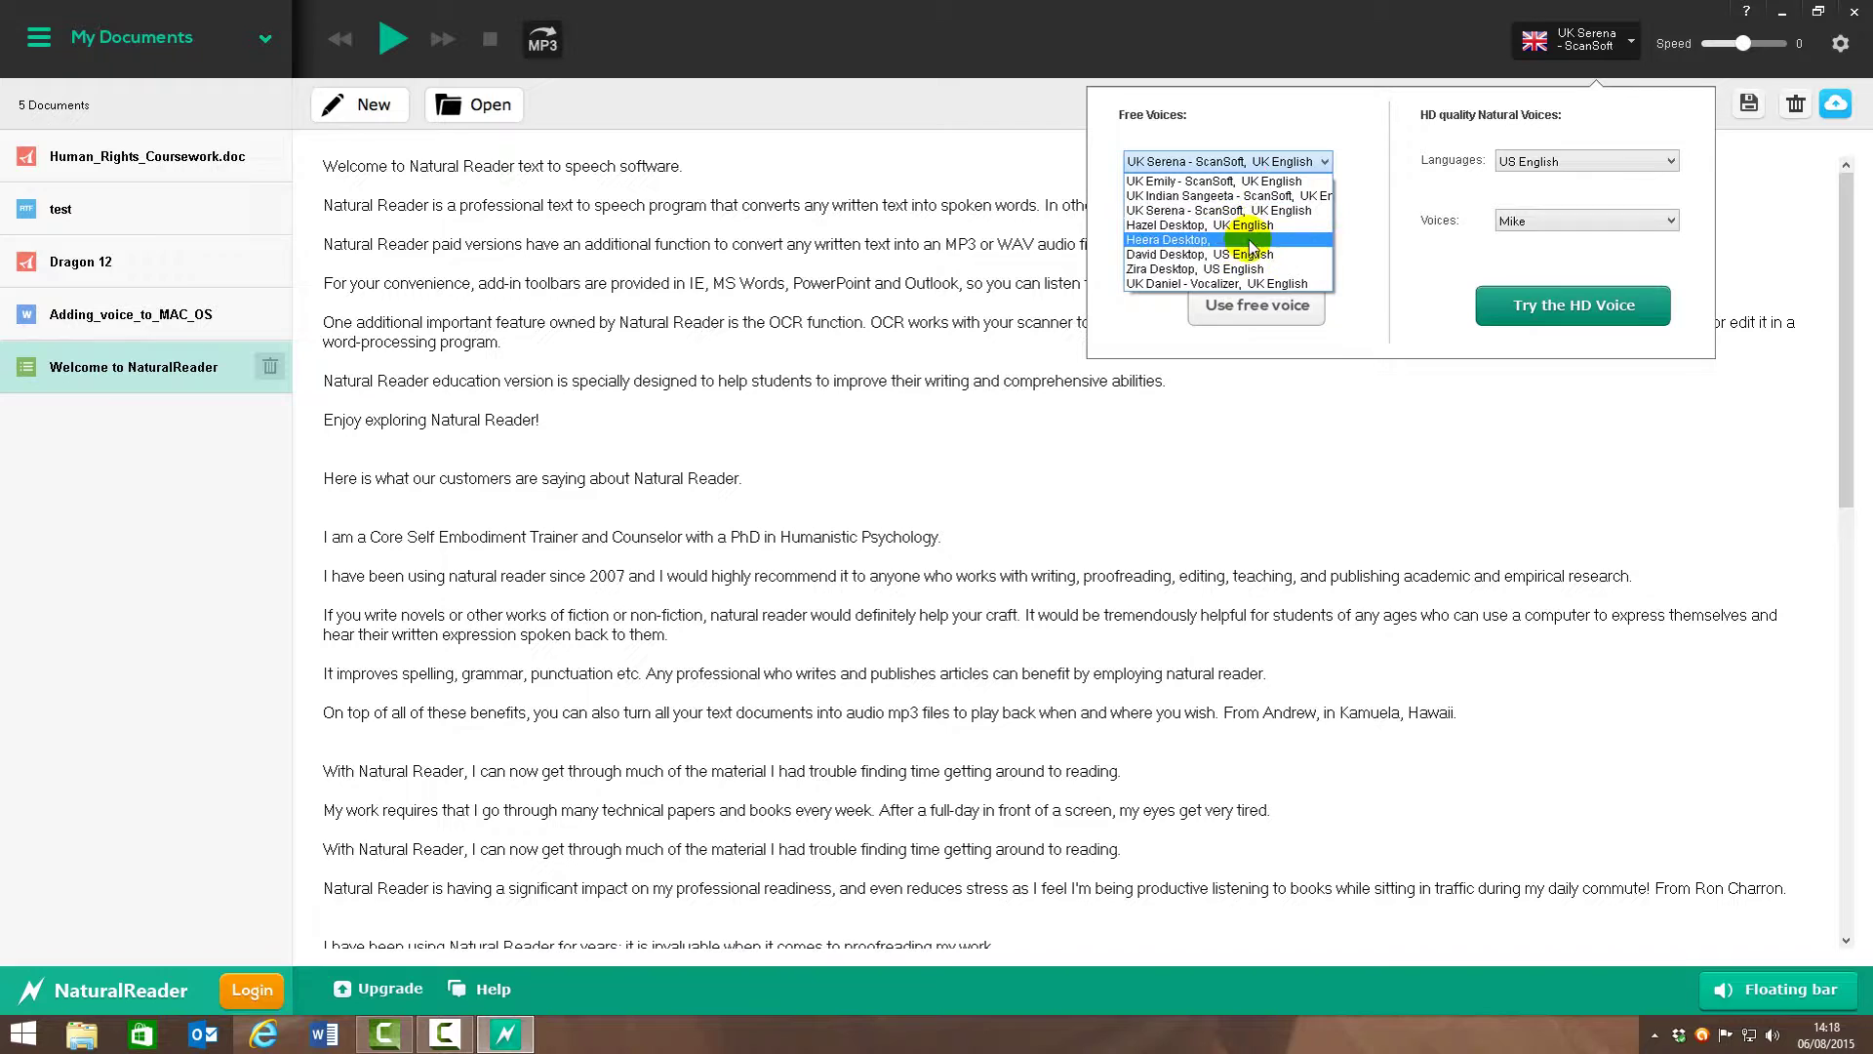
pyautogui.click(1245, 256)
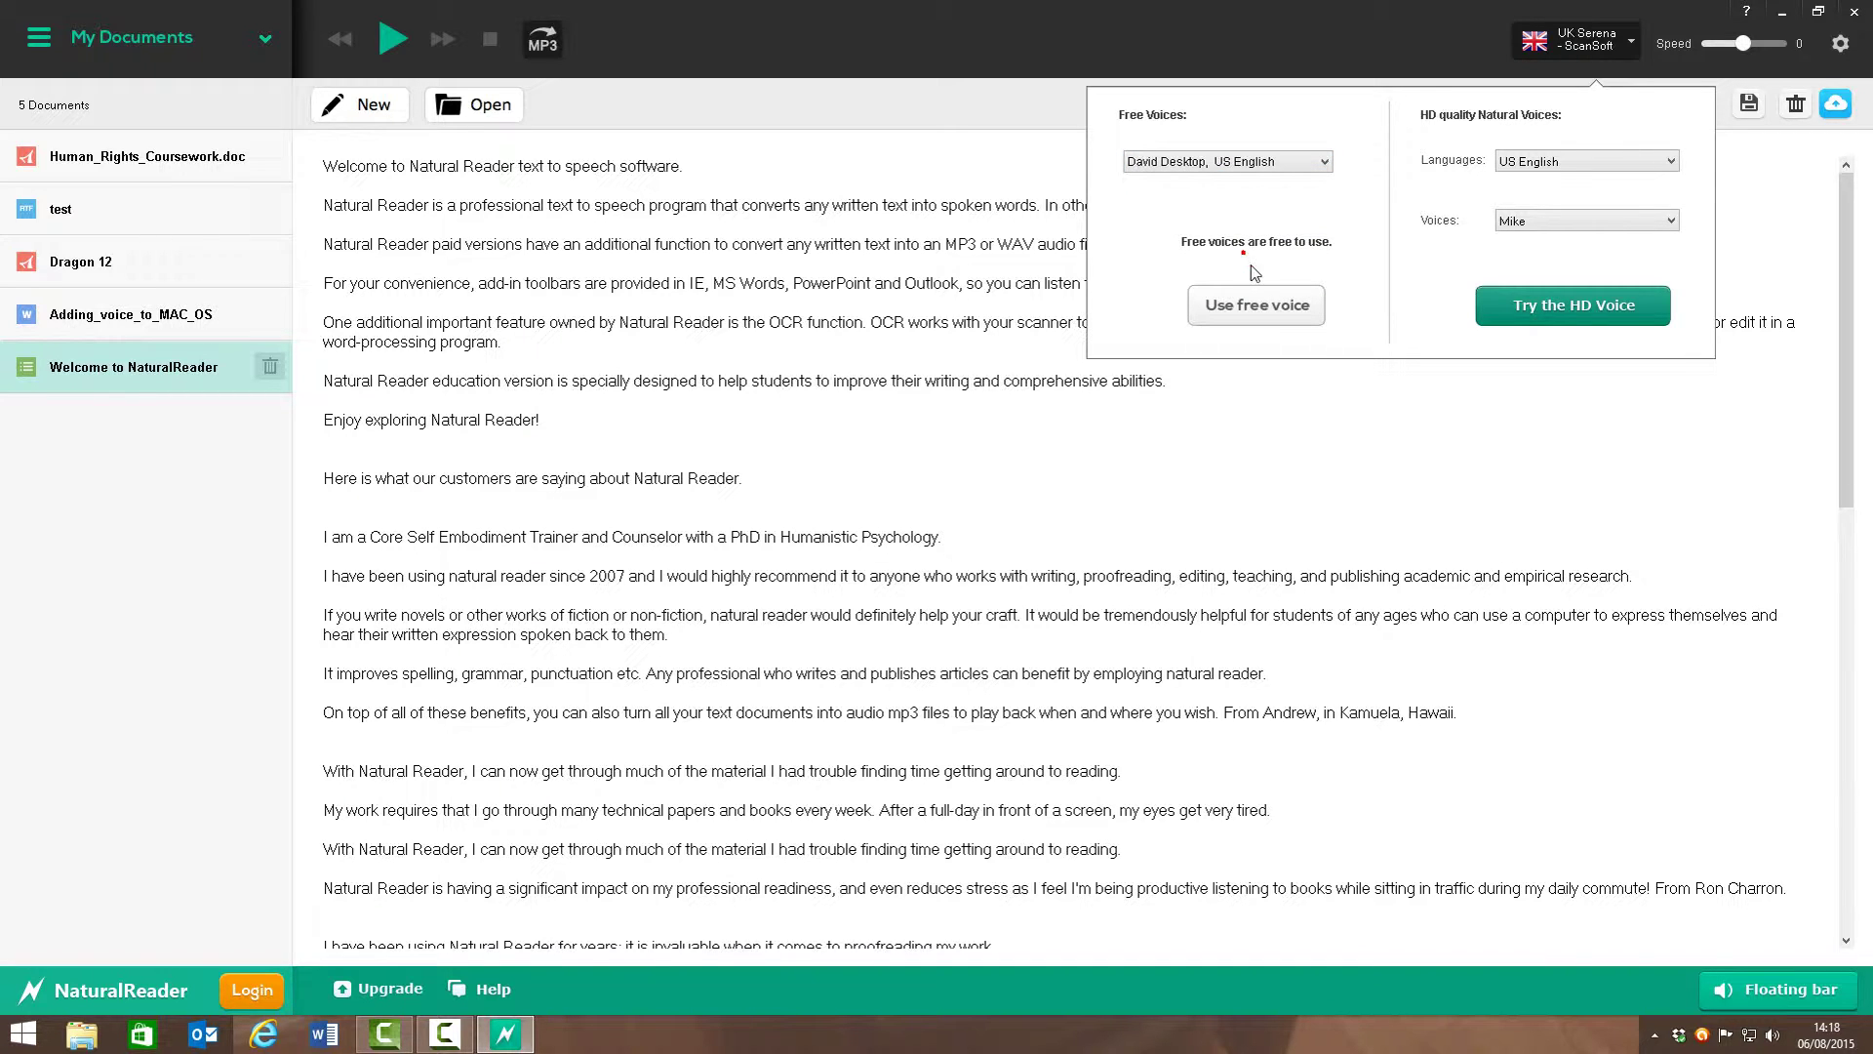
pyautogui.click(1255, 304)
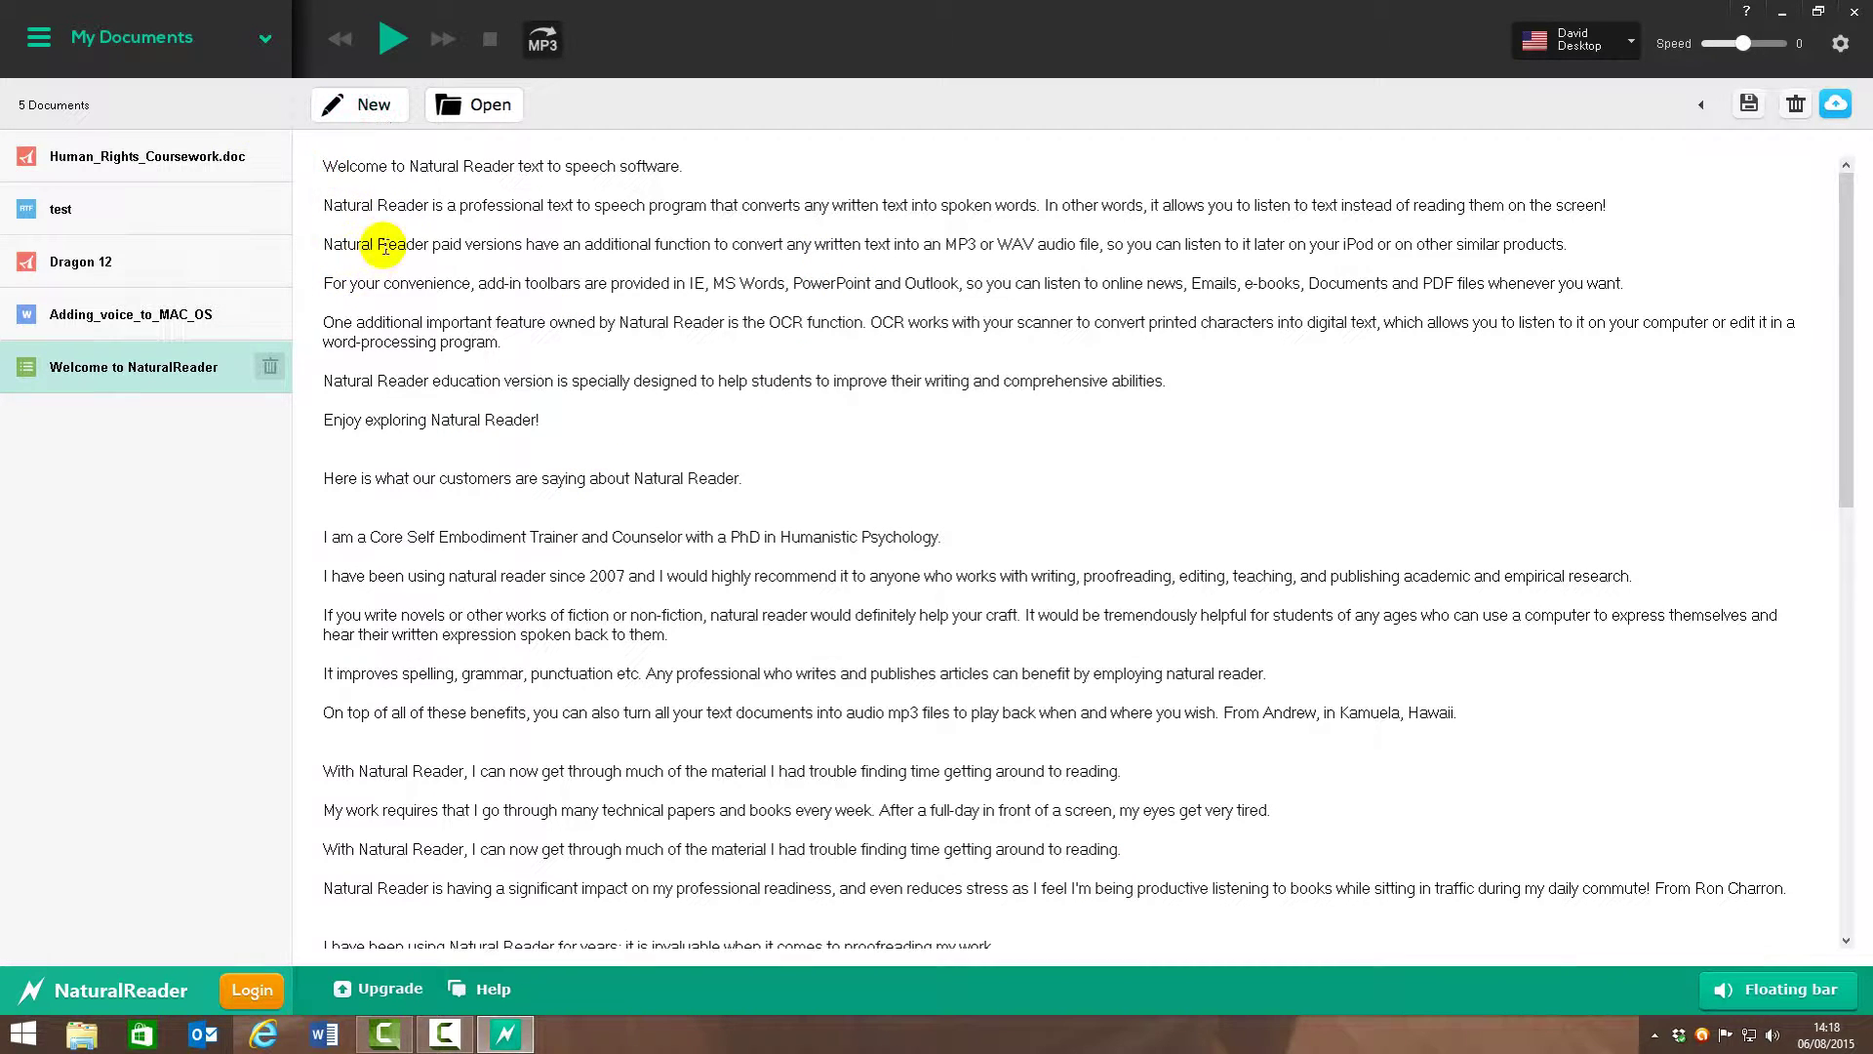
# Read the welcome text aloud, then replay it twice starting from the second sentence
pyautogui.click(389, 43)
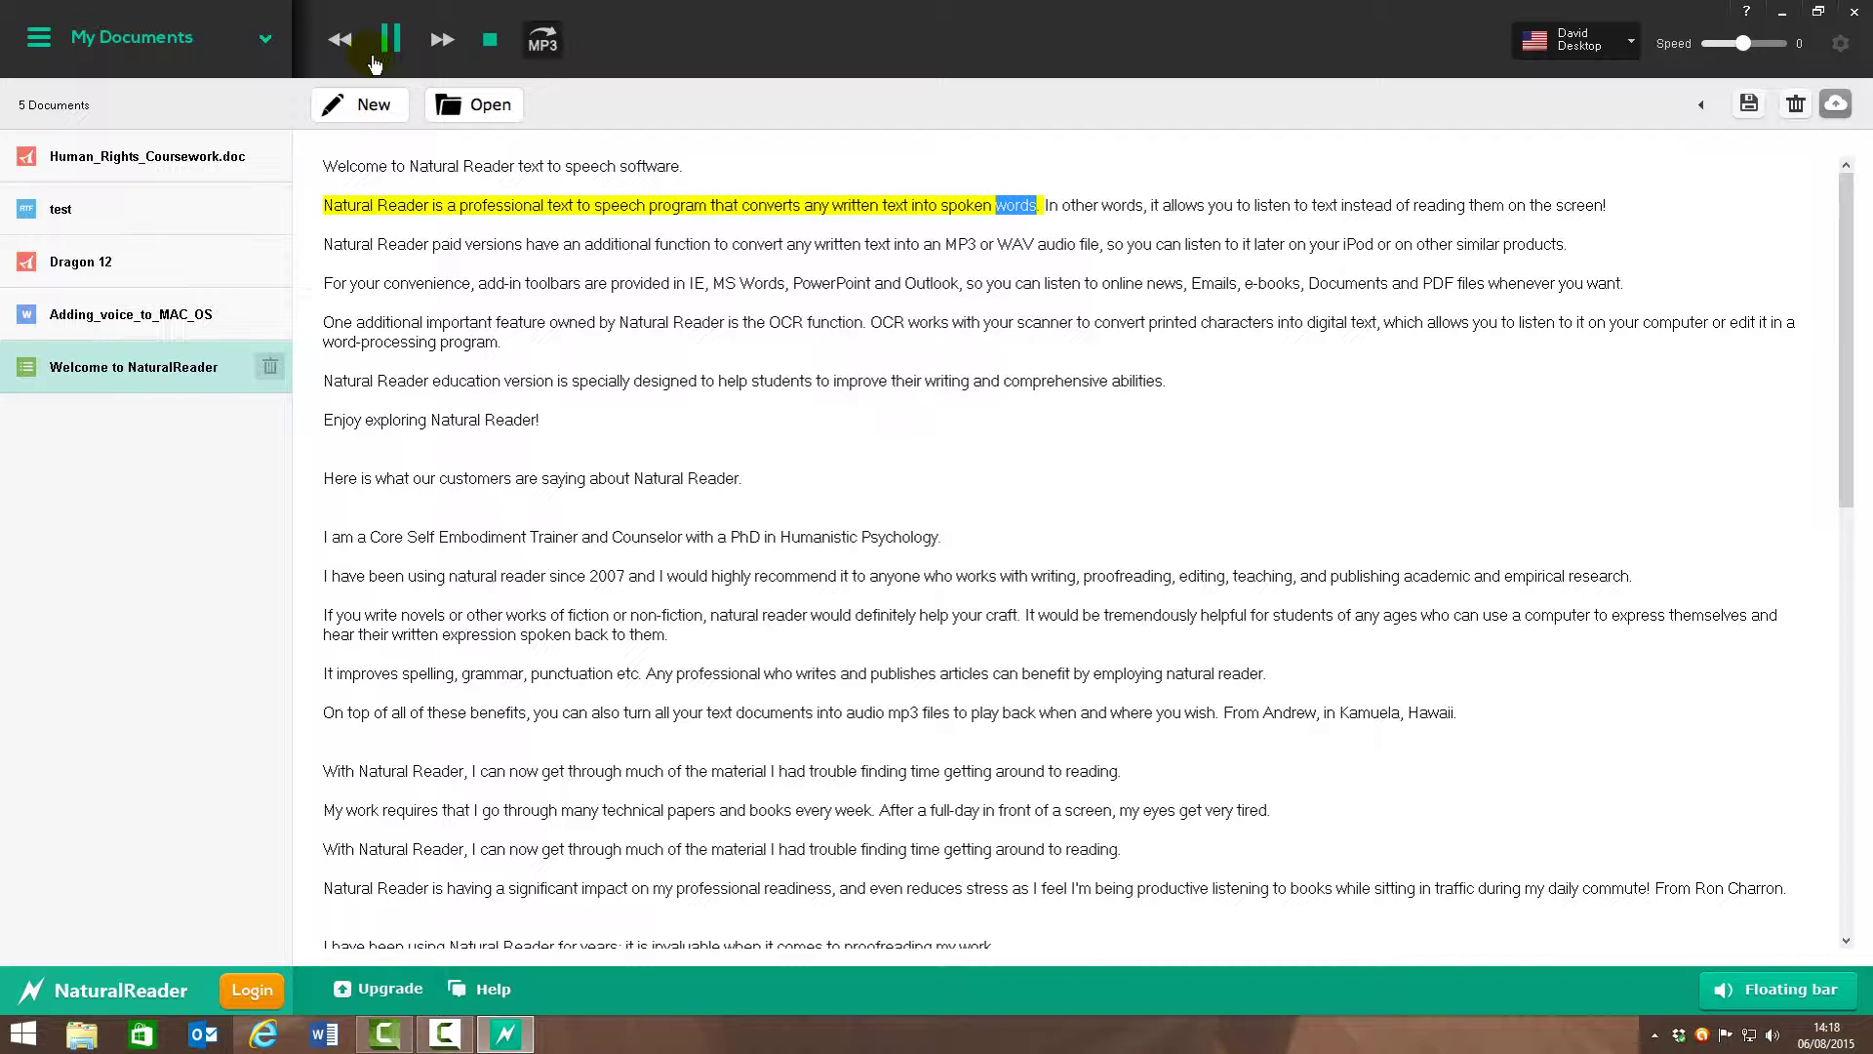
pyautogui.click(491, 51)
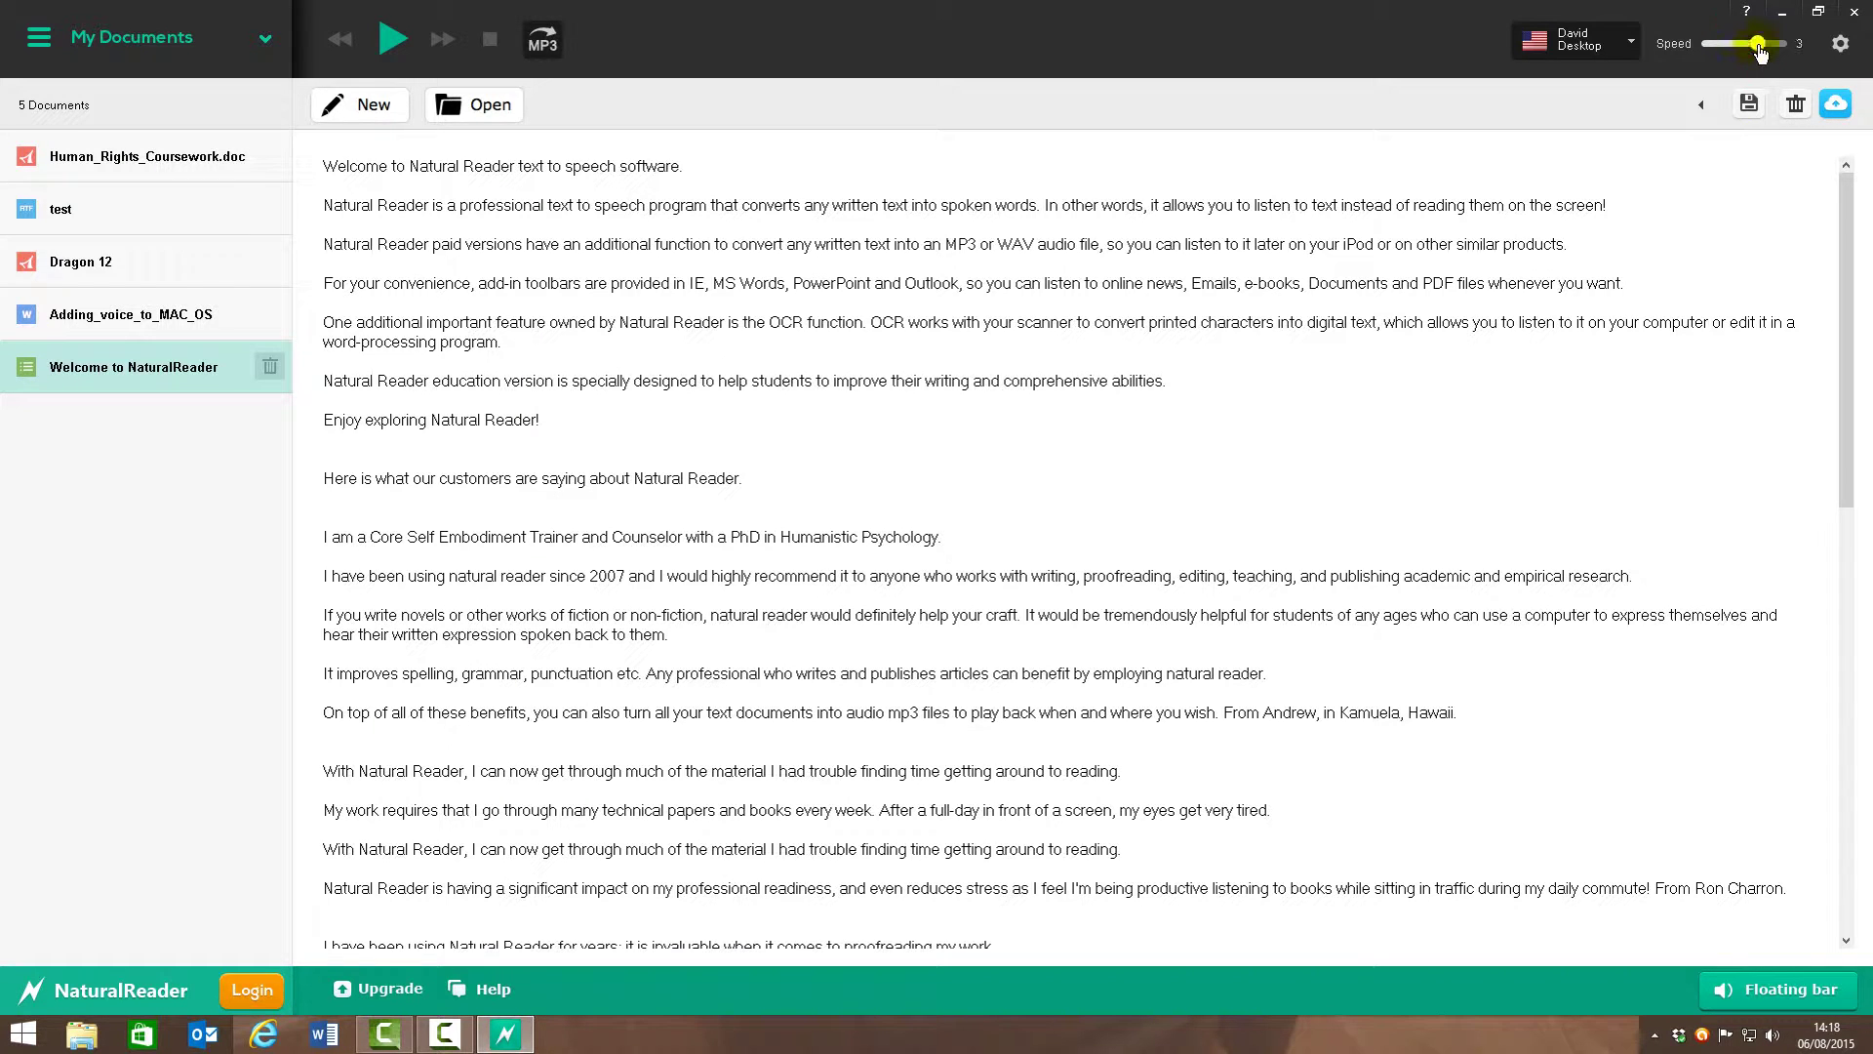
pyautogui.click(325, 205)
pyautogui.click(385, 40)
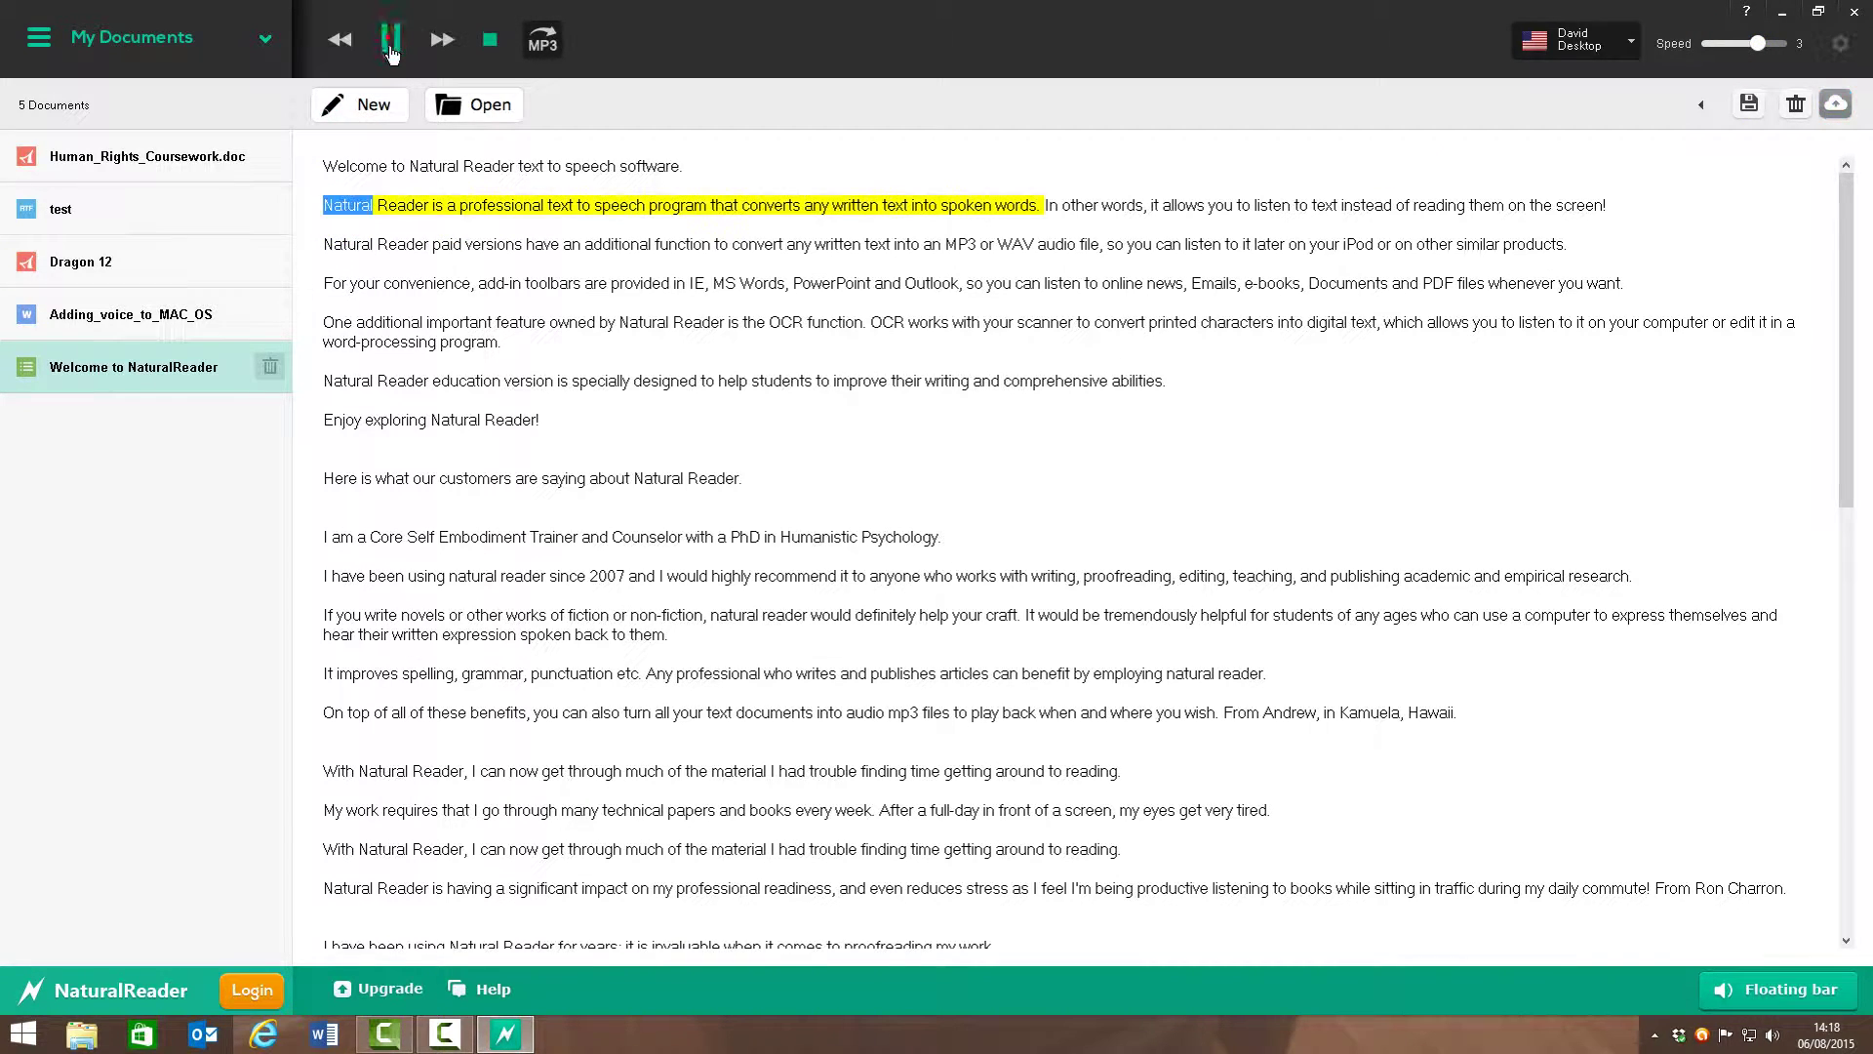
pyautogui.click(492, 41)
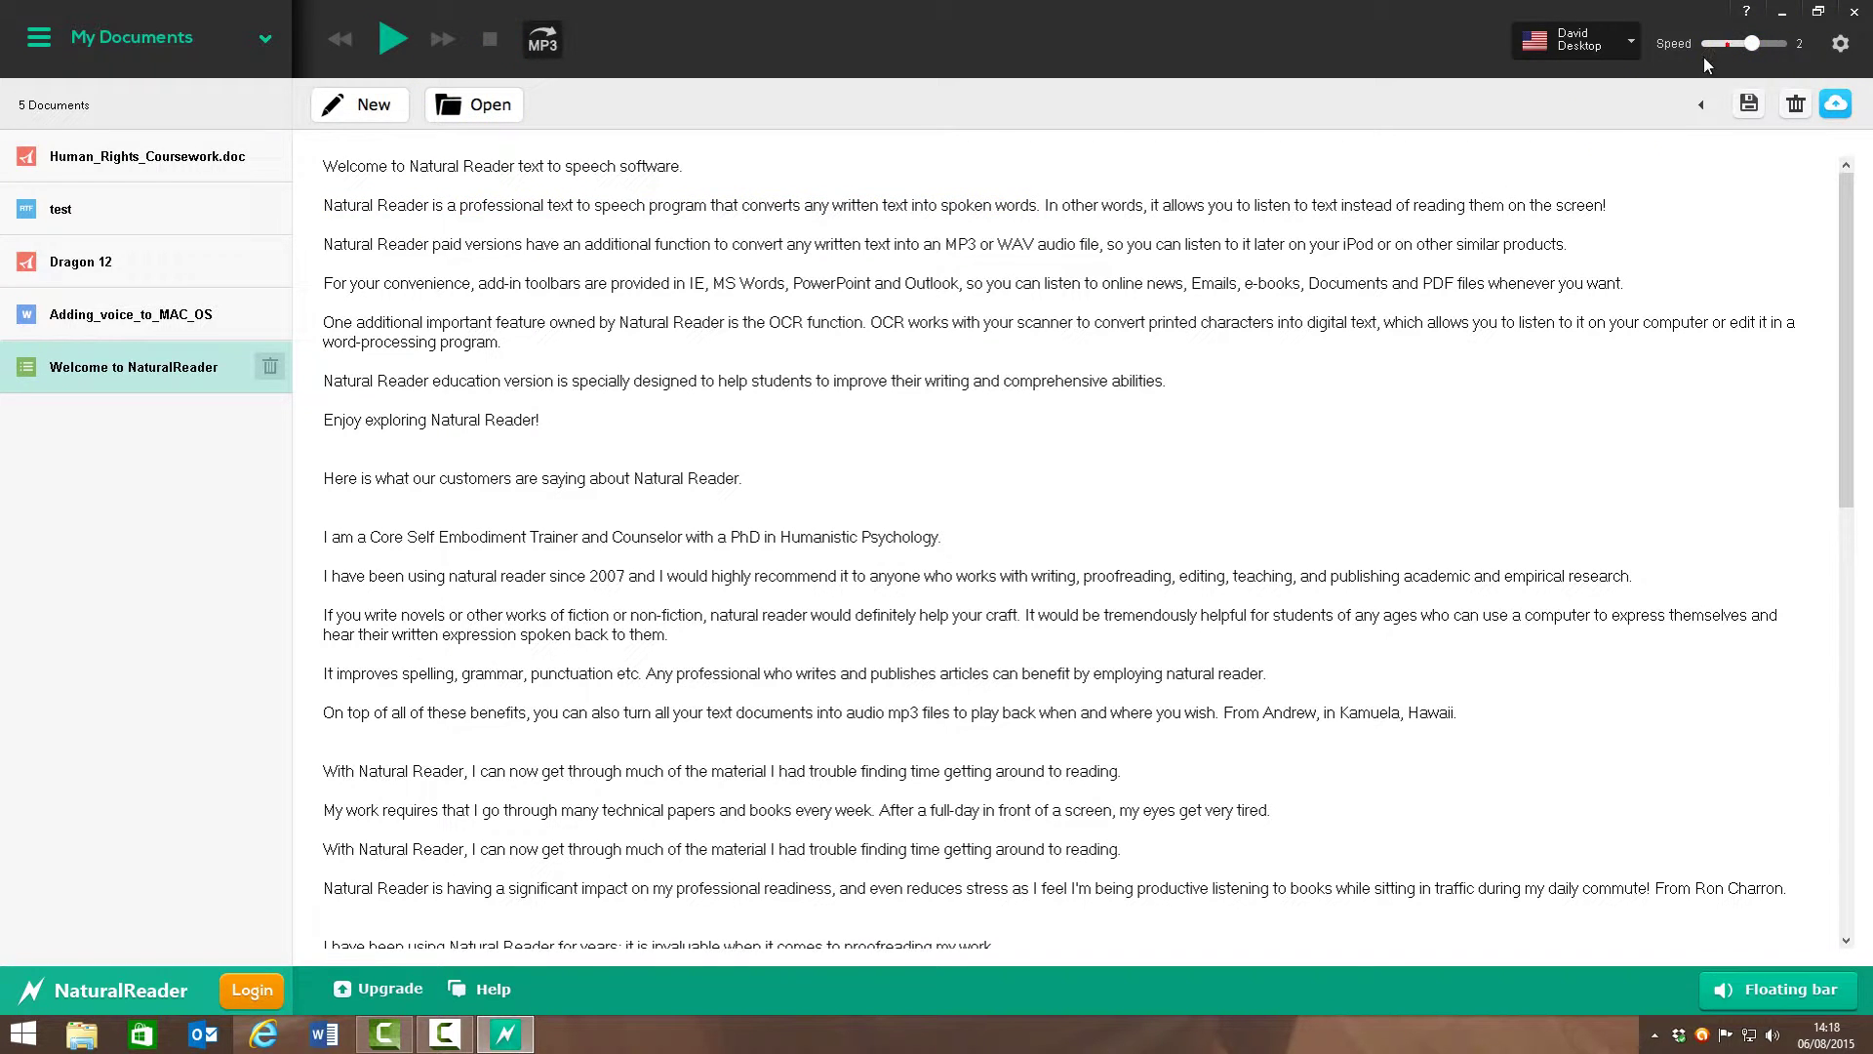
pyautogui.click(326, 203)
pyautogui.click(396, 46)
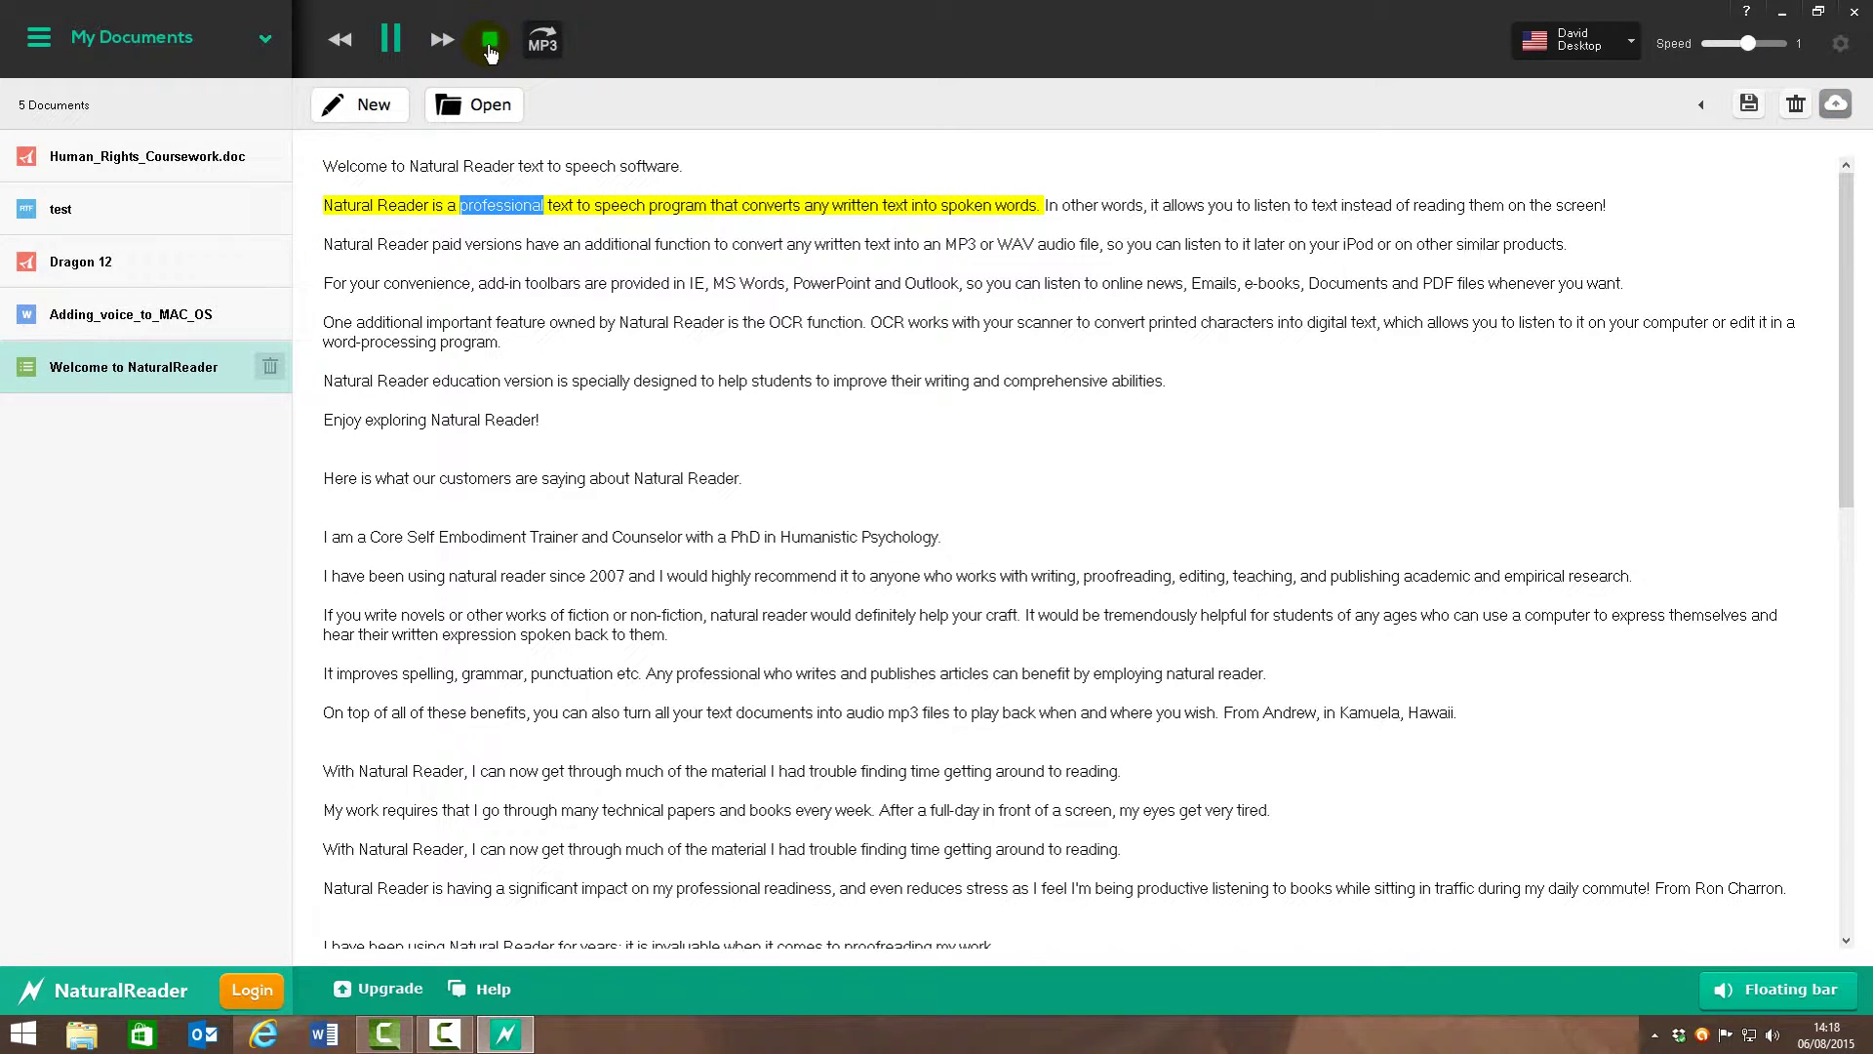
pyautogui.click(489, 43)
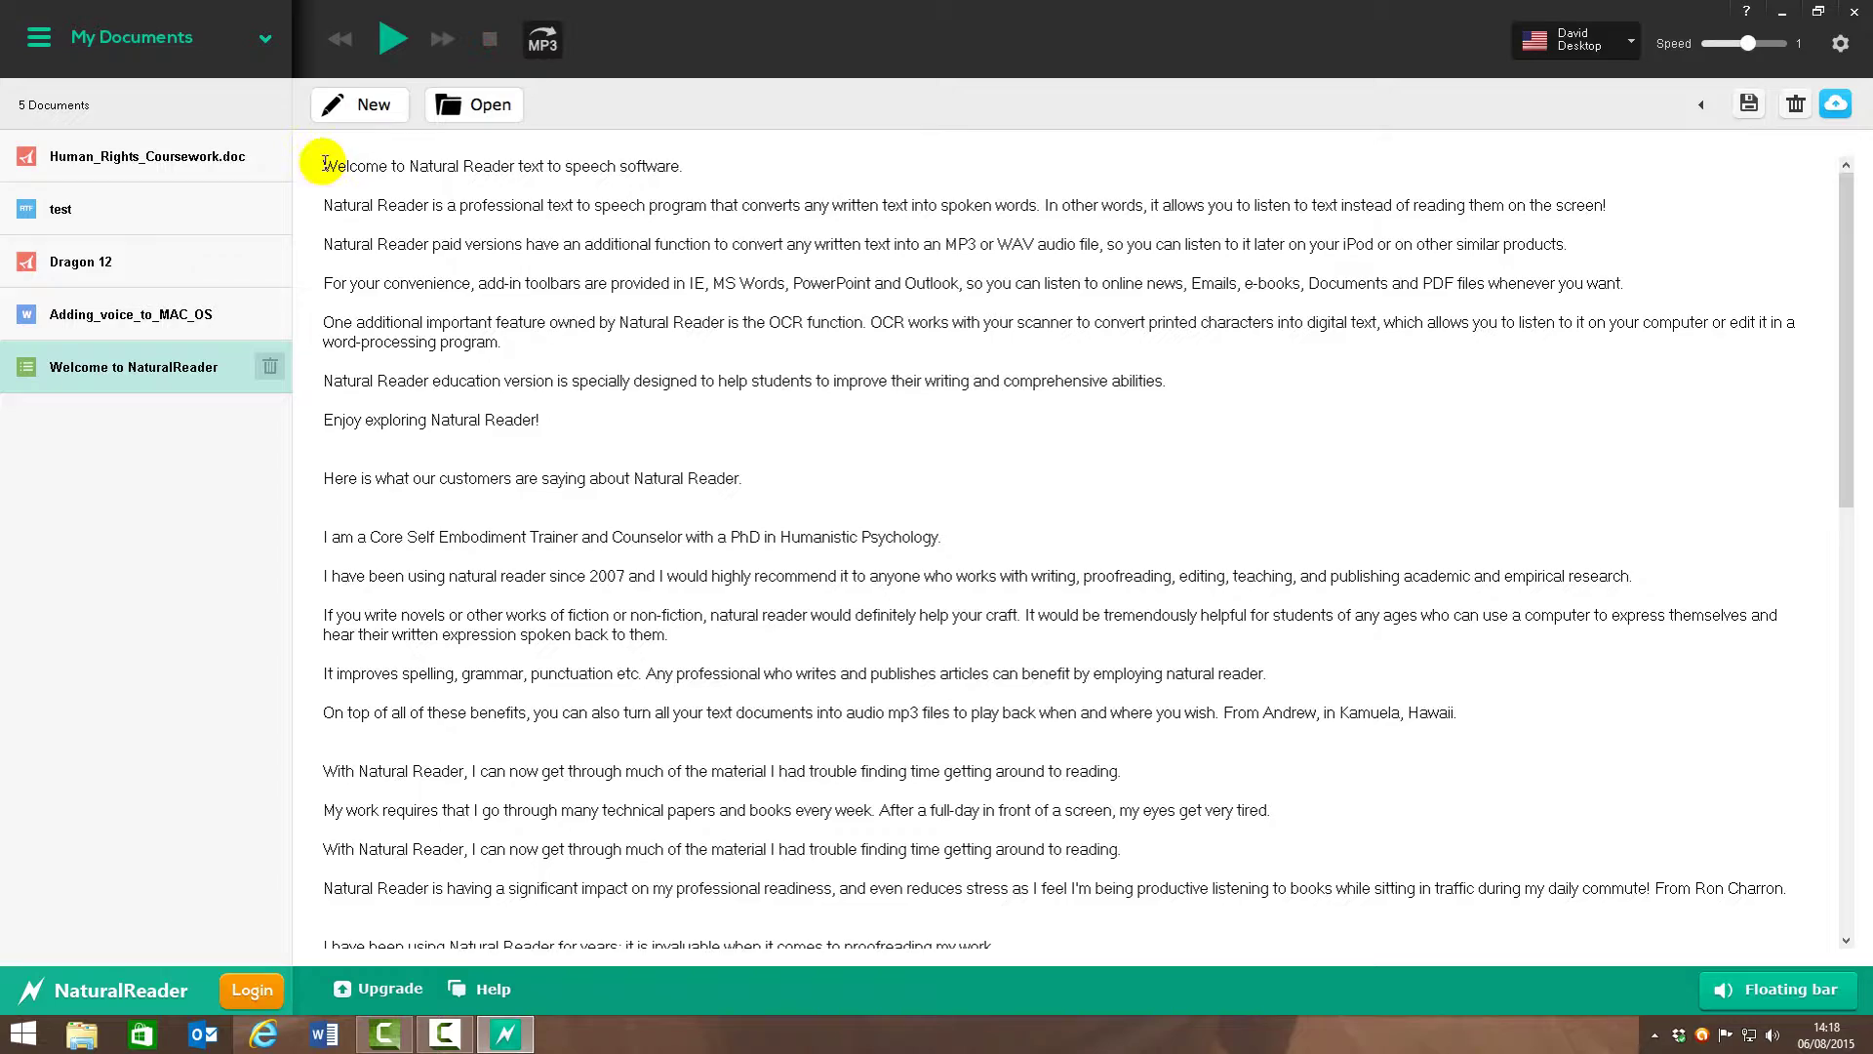
# Delete all the welcome text and begin typing the new greeting
pyautogui.moveTo(325, 163); pyautogui.dragTo(1257, 932)
pyautogui.press('Delete')
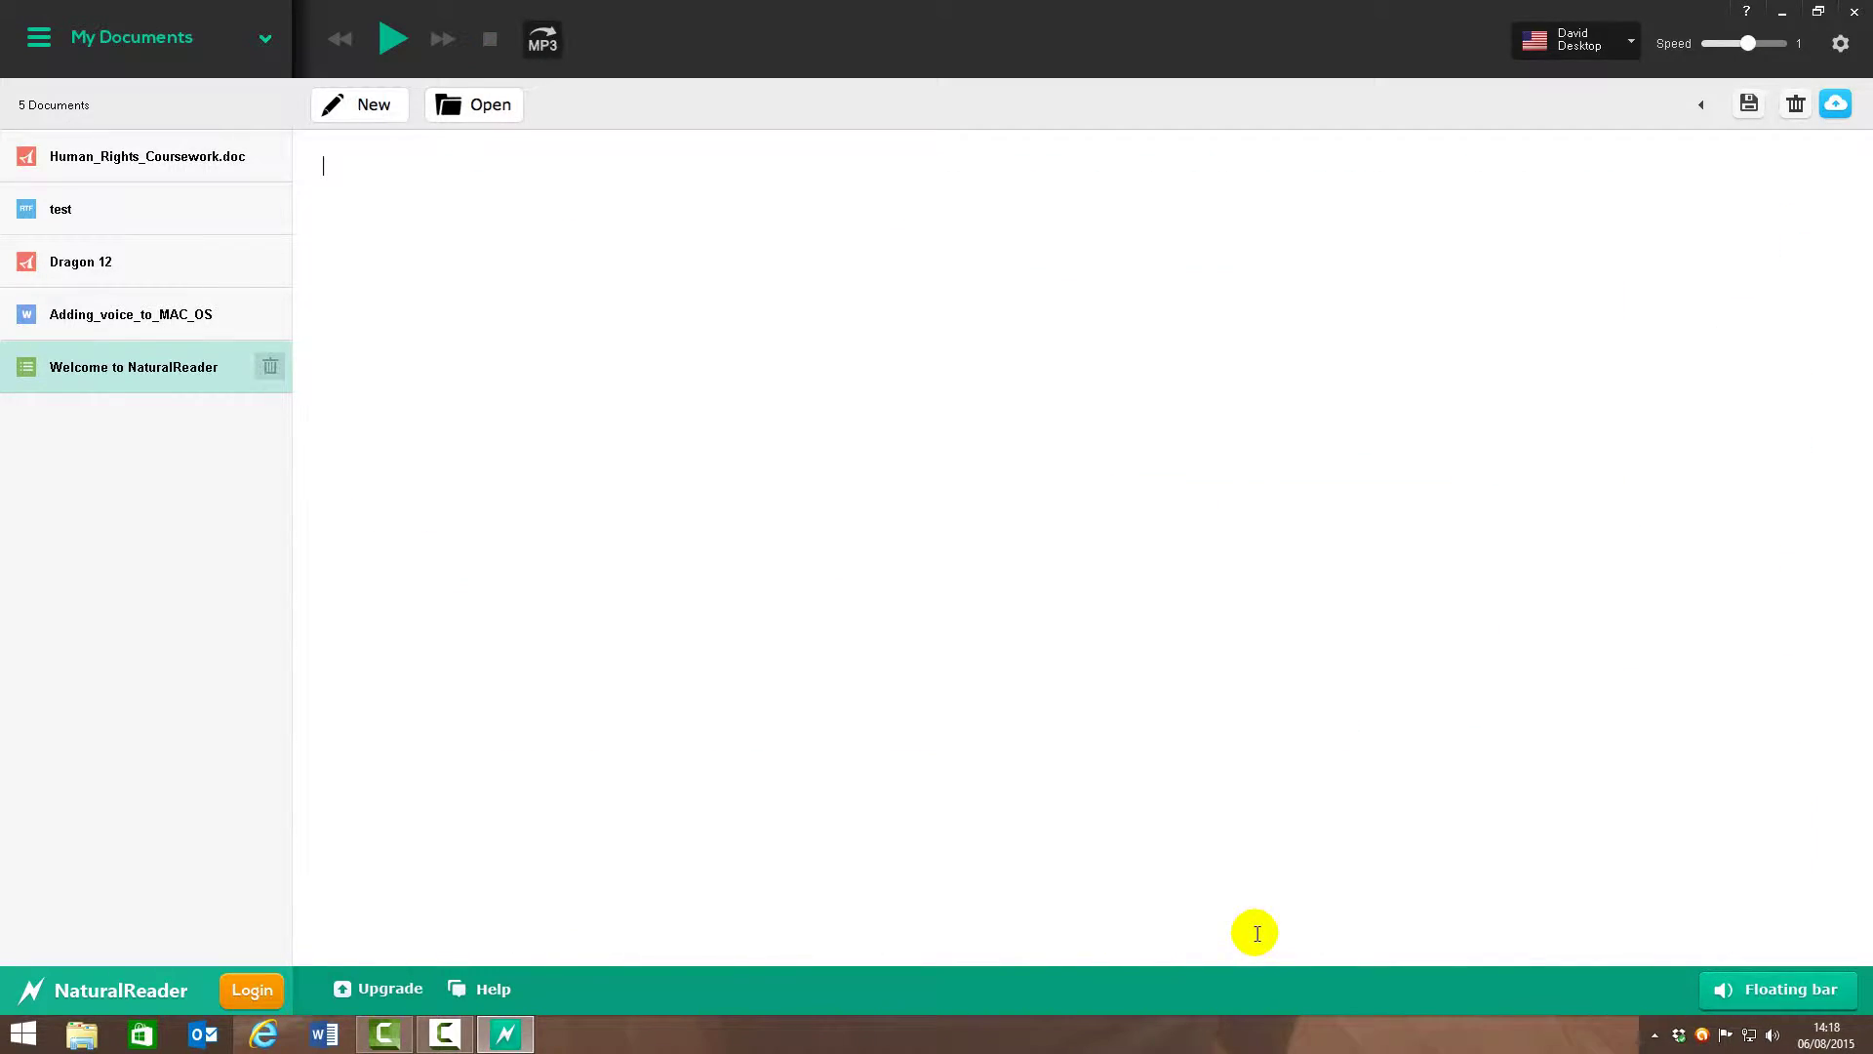
pyautogui.write('Hi,')
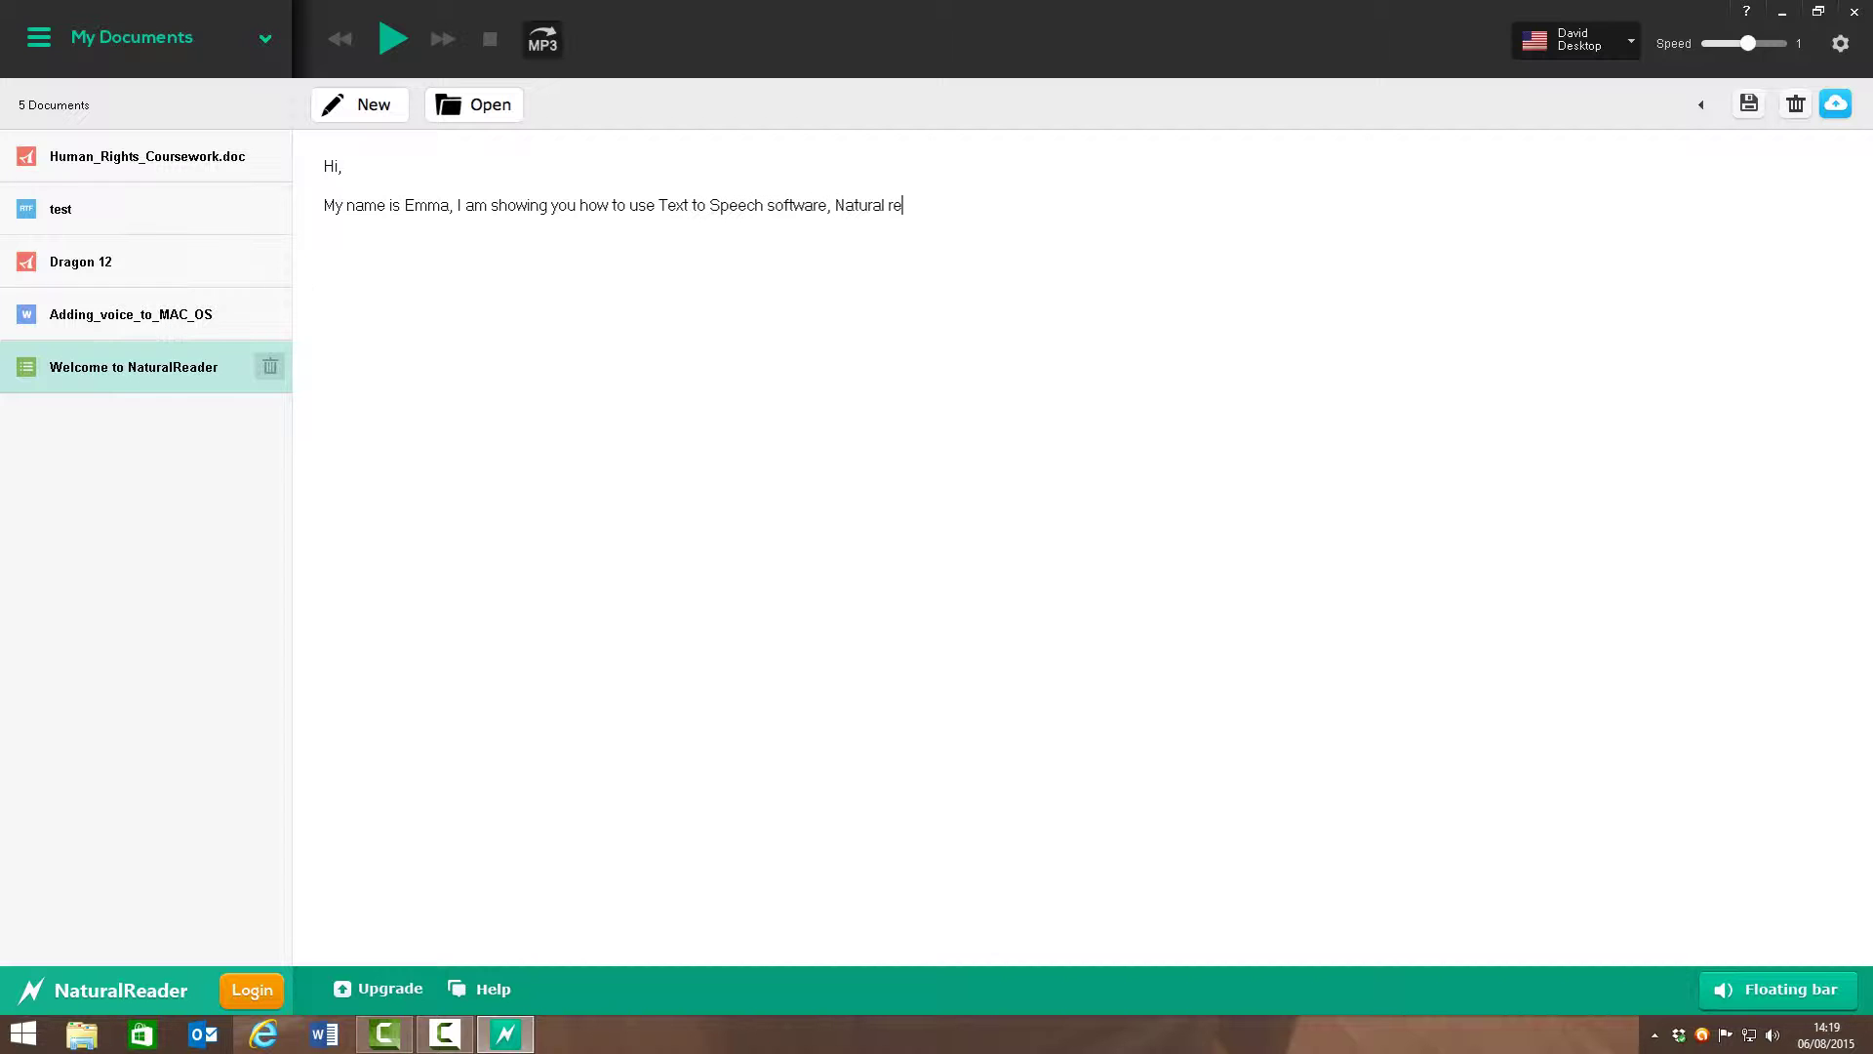
pyautogui.click(1171, 517)
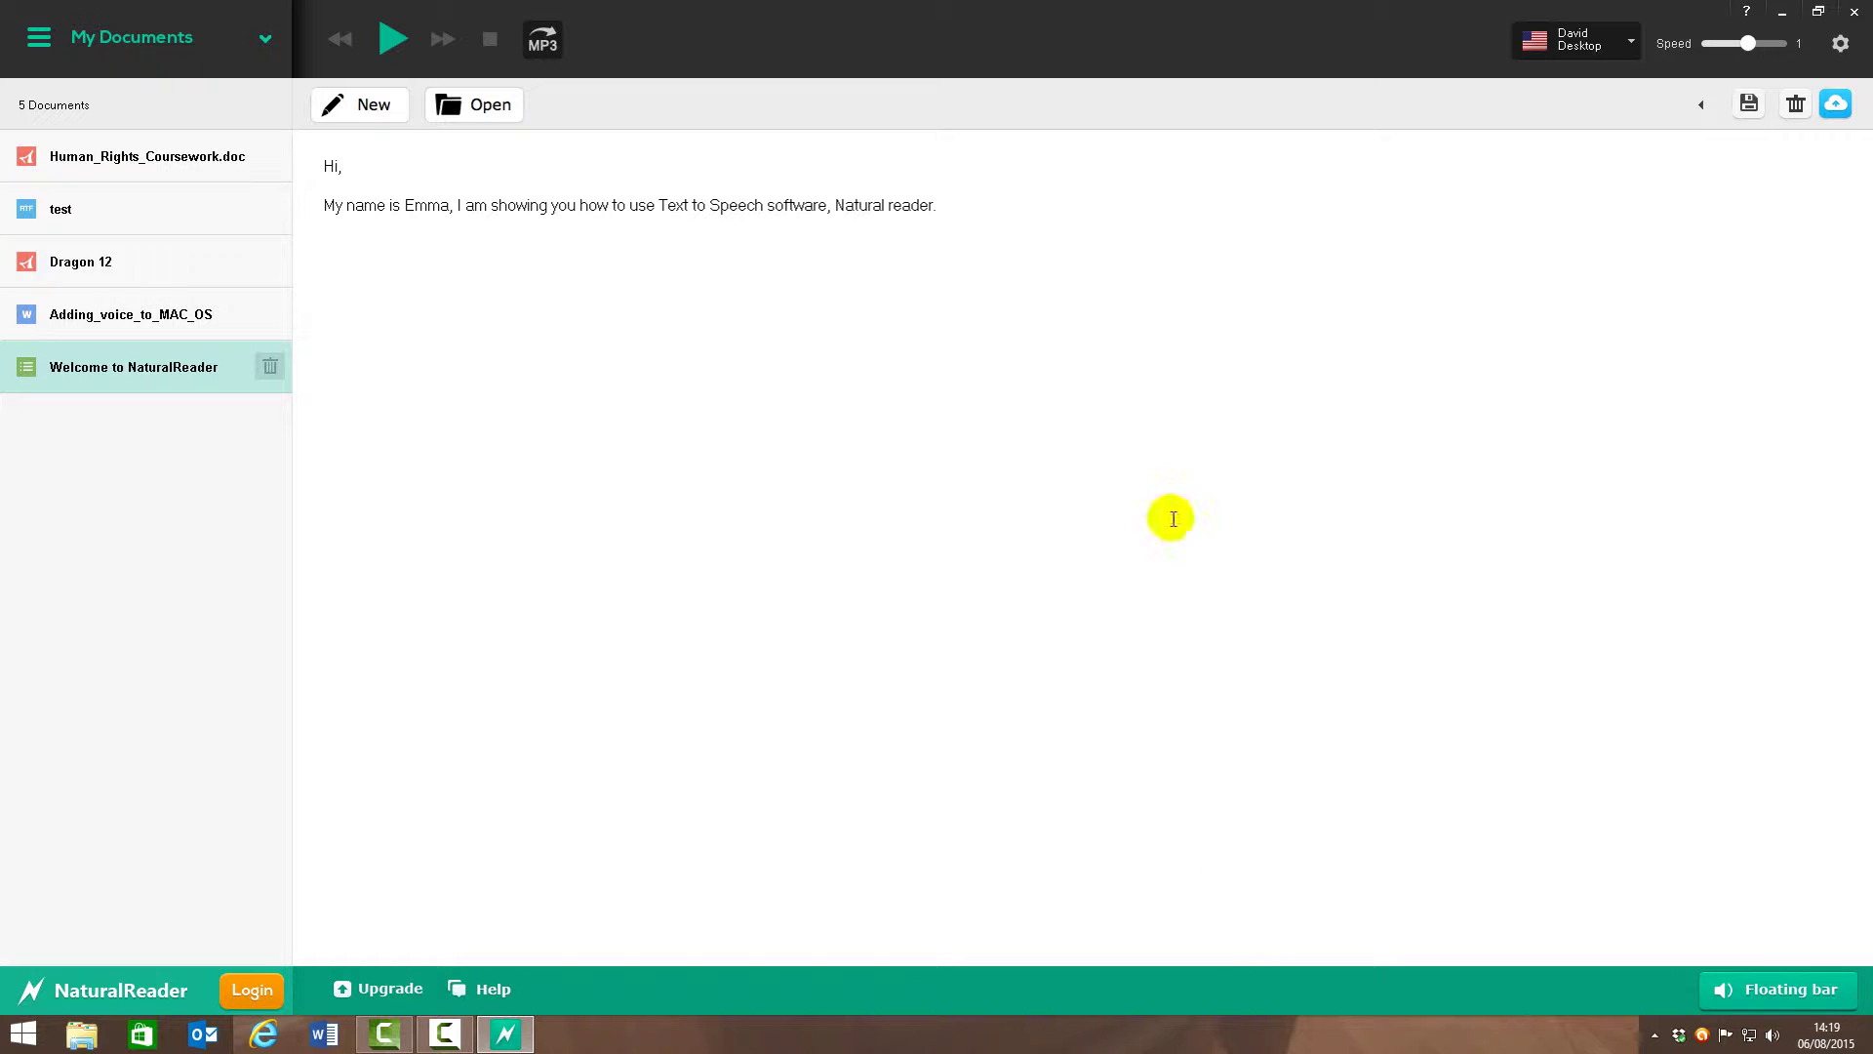
pyautogui.click(318, 169)
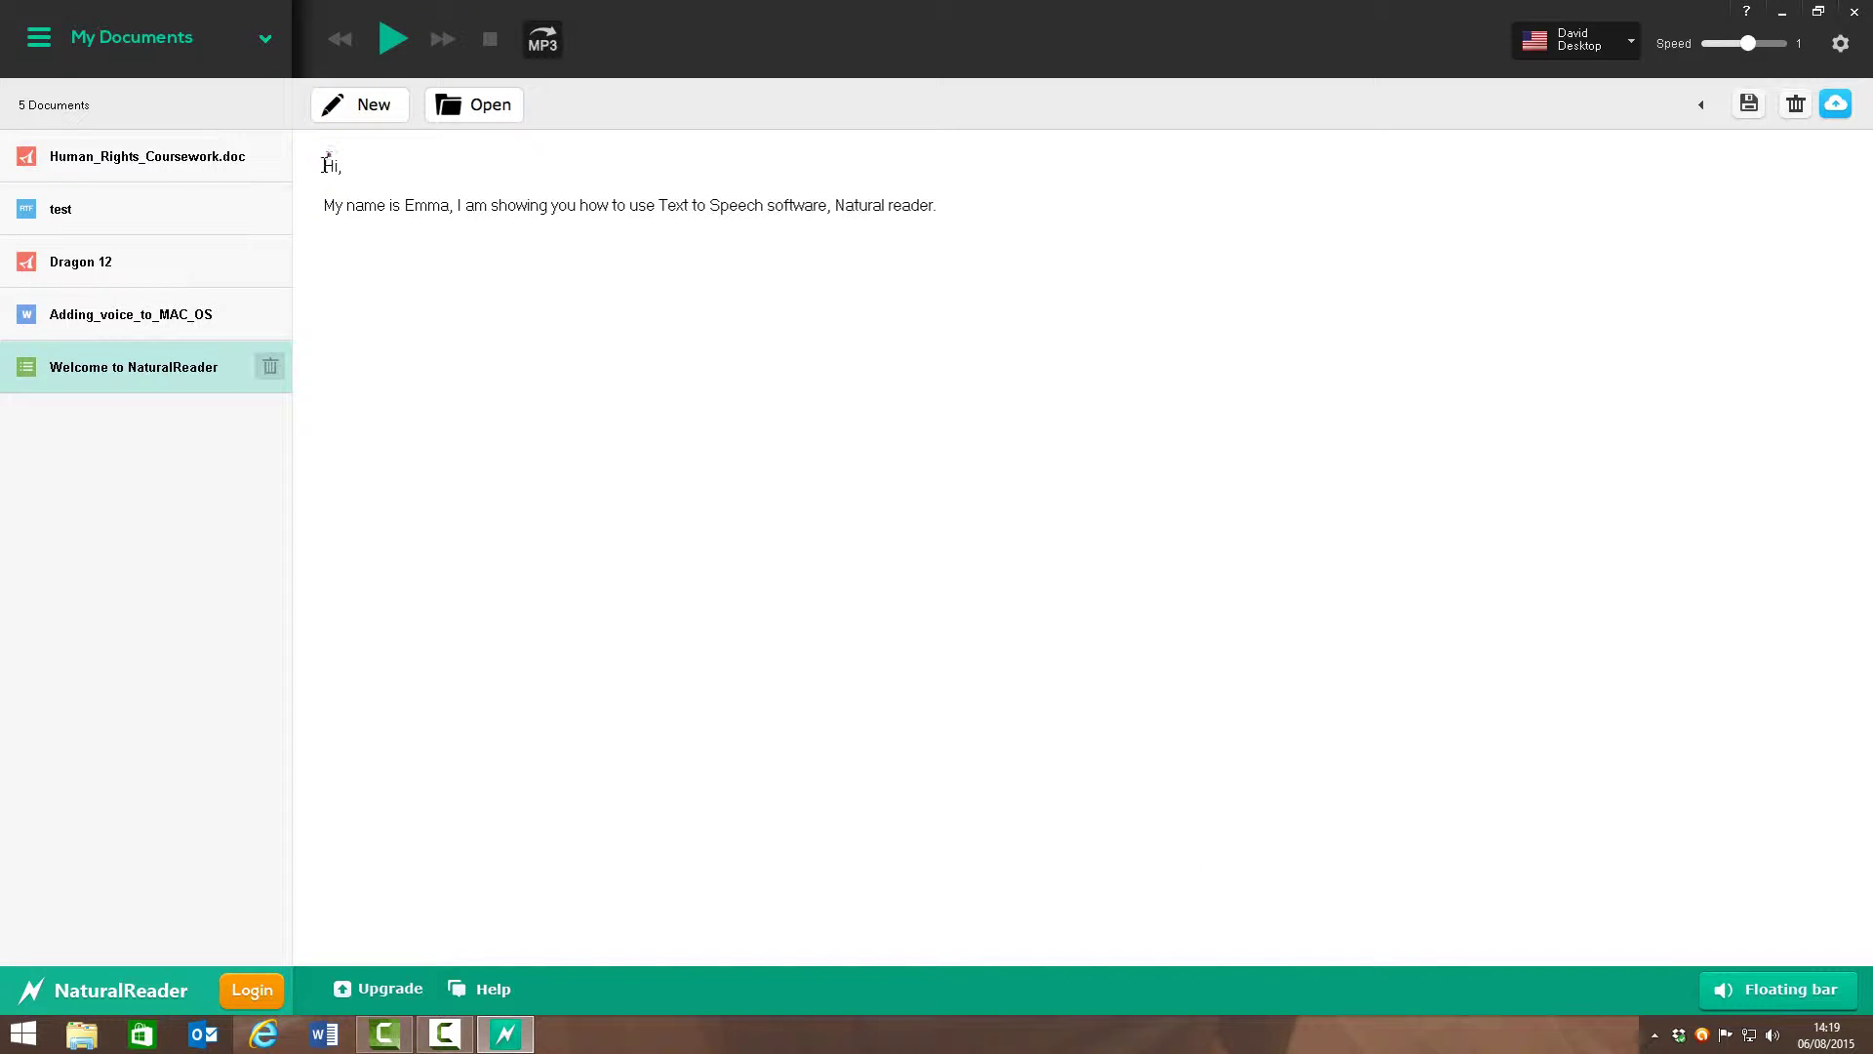
pyautogui.click(393, 59)
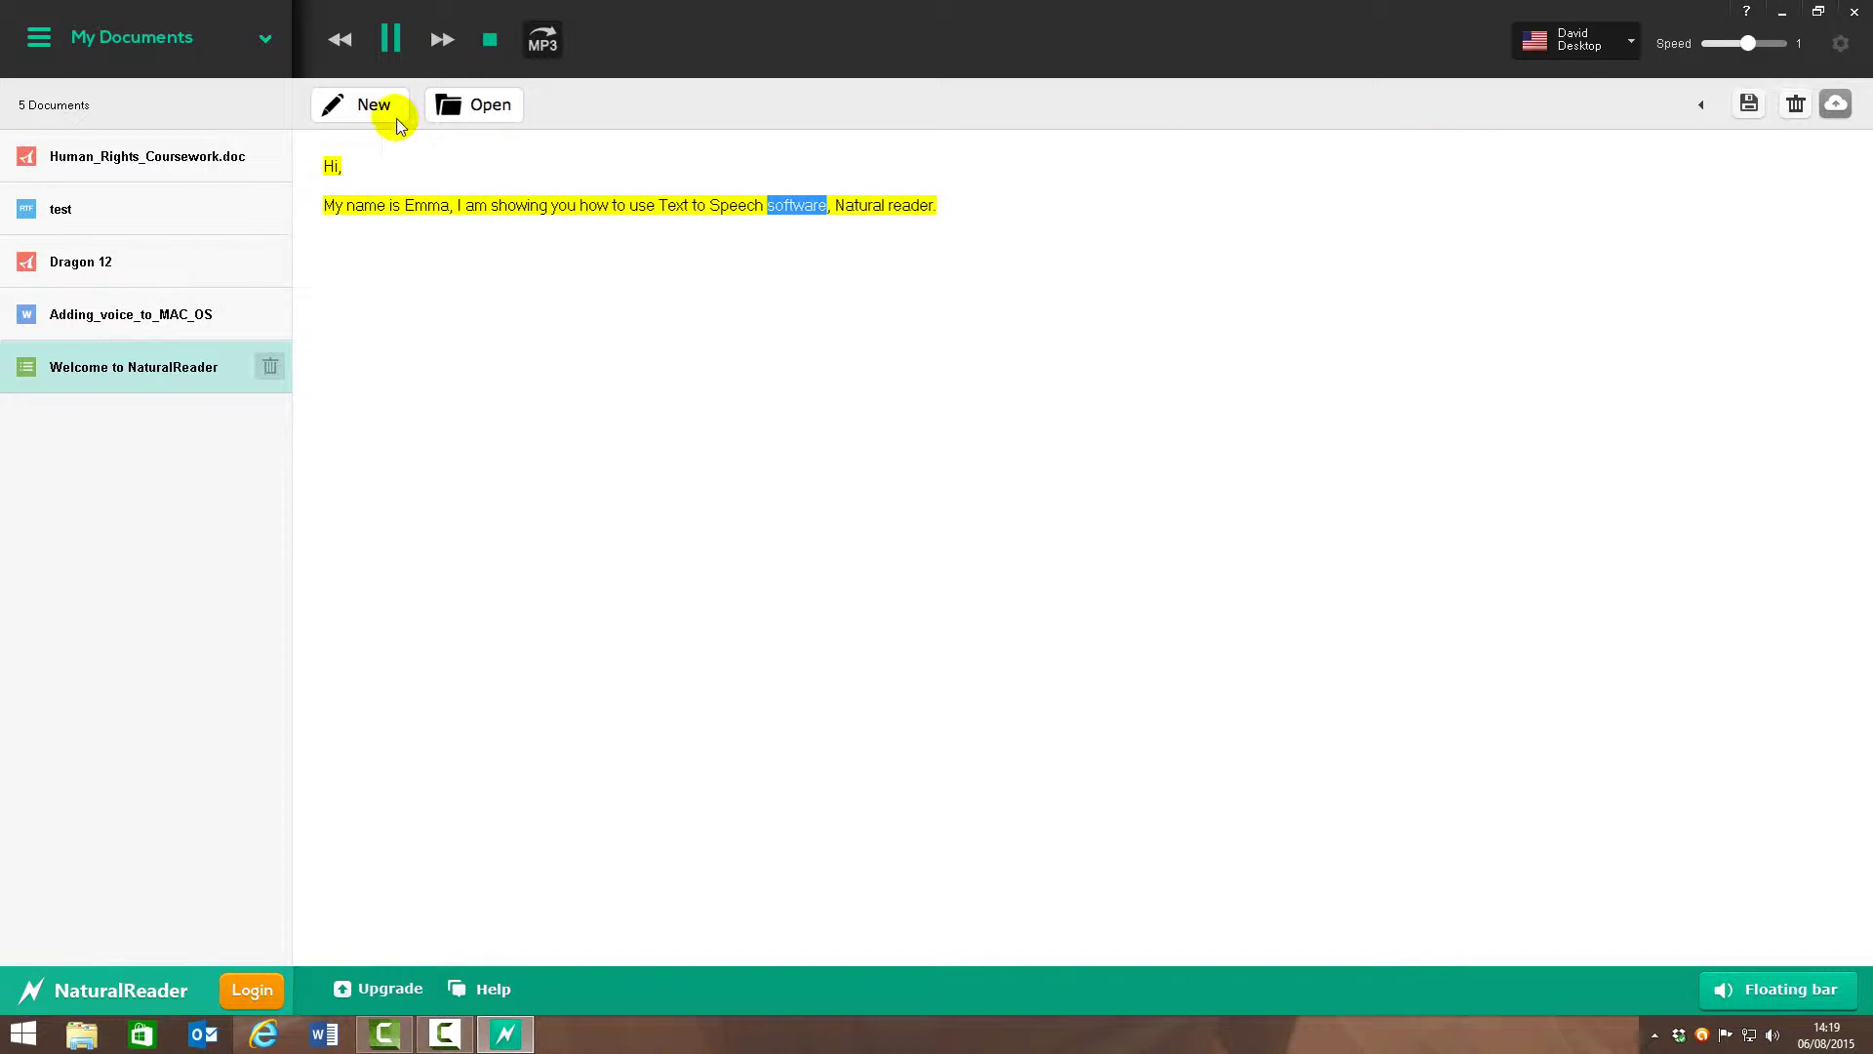
pyautogui.click(489, 47)
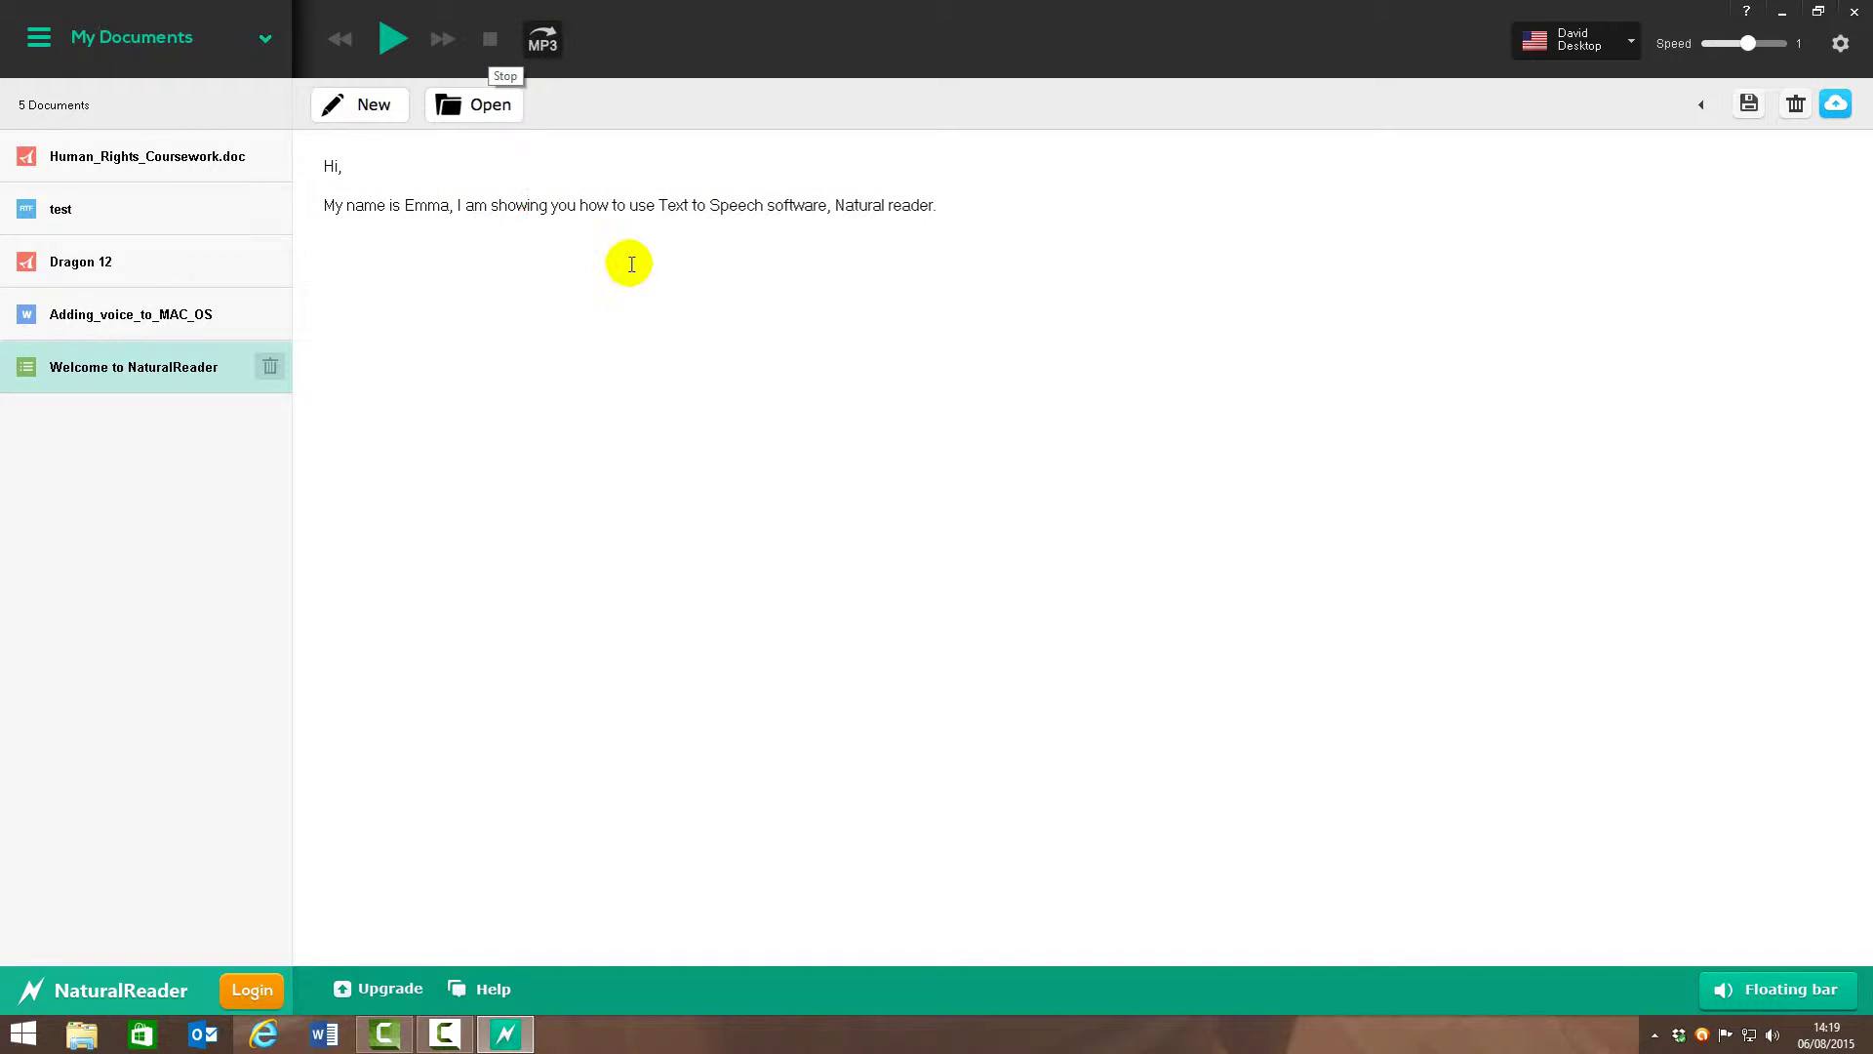
pyautogui.press('BackSpace')
pyautogui.click(517, 206)
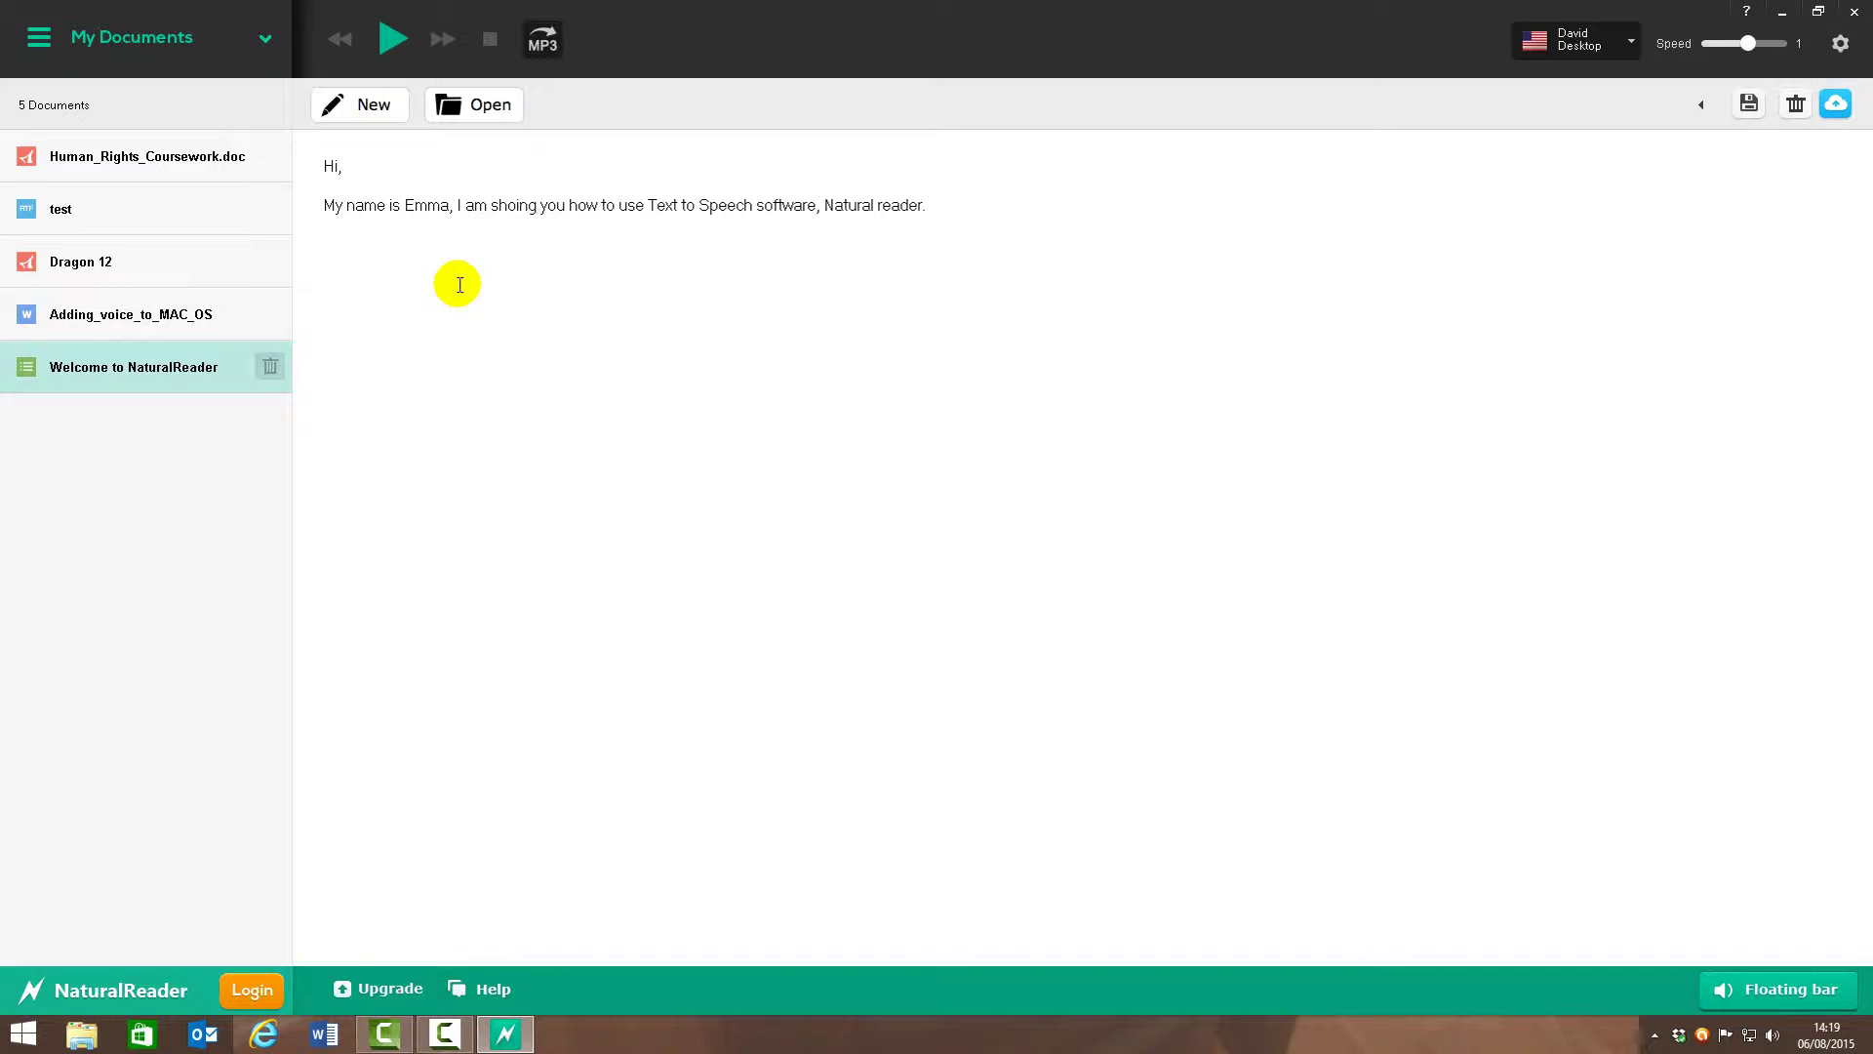
pyautogui.write('w')
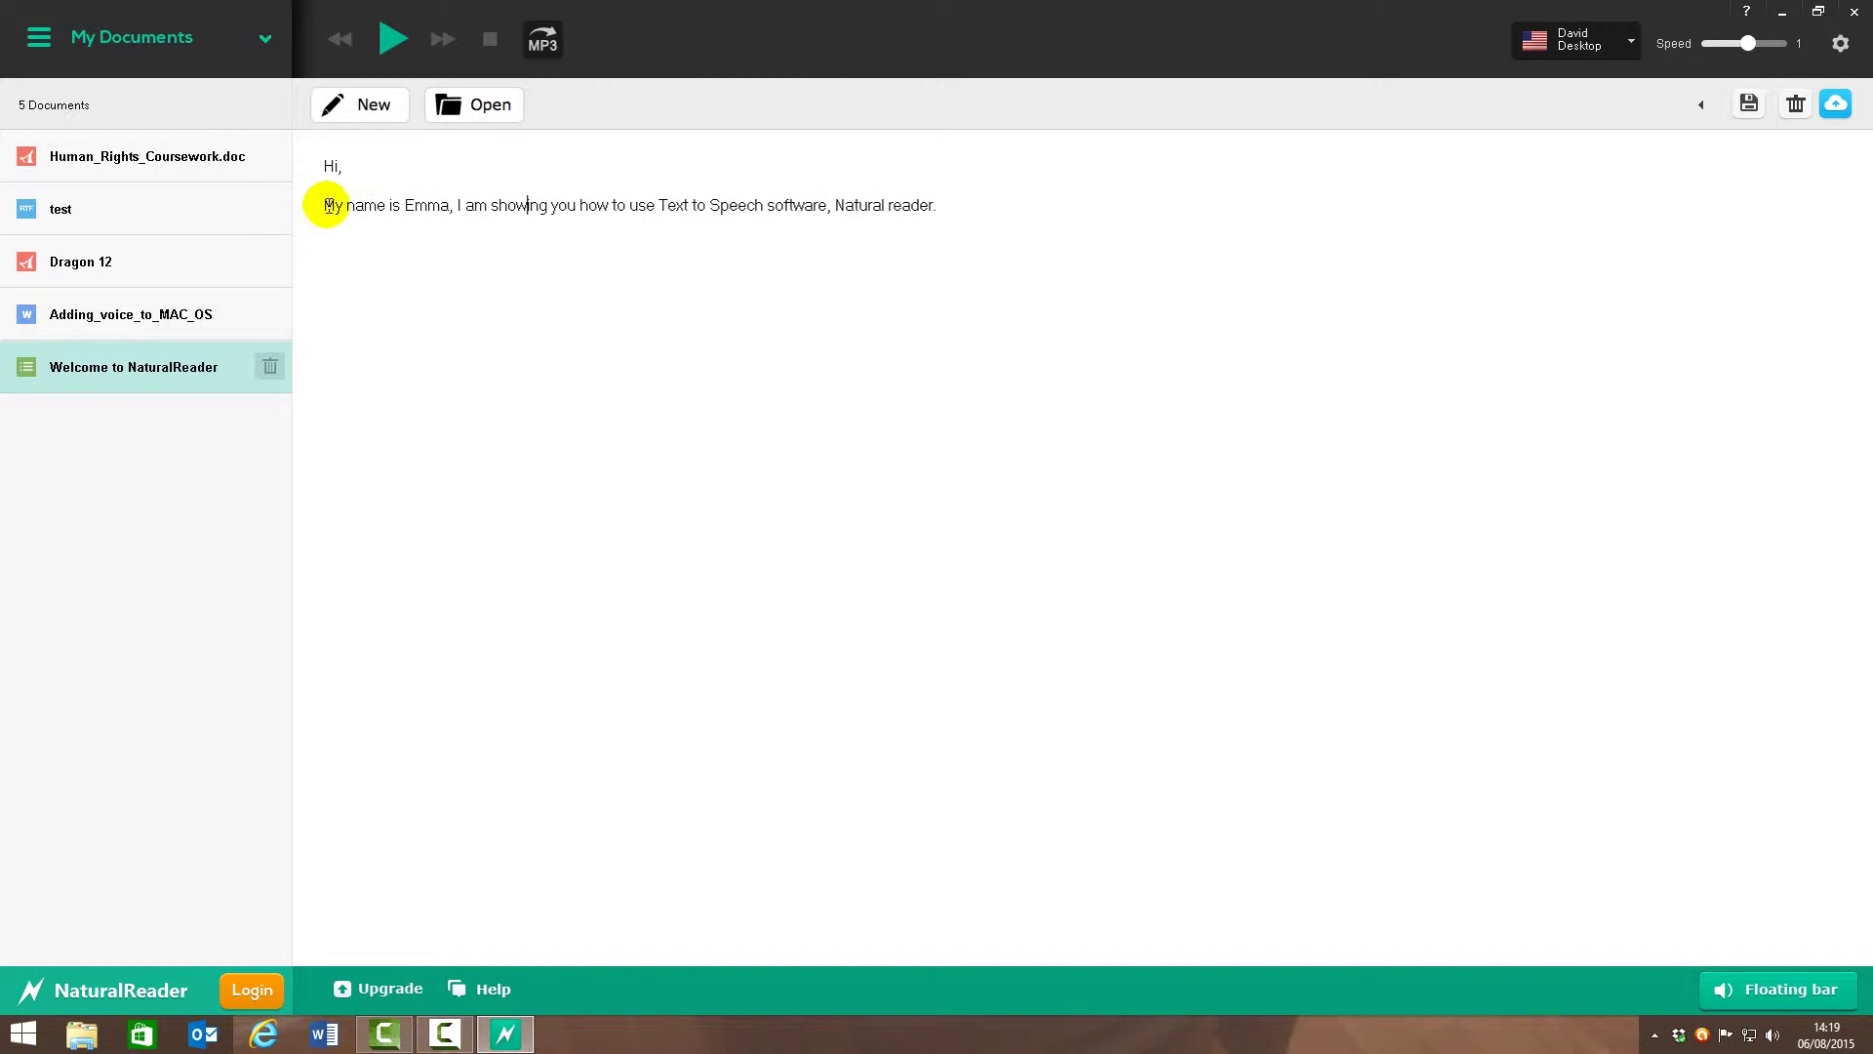
pyautogui.click(286, 74)
# Open Human_Rights_Coursework.doc from Downloads, discarding the unsaved greeting
pyautogui.click(493, 119)
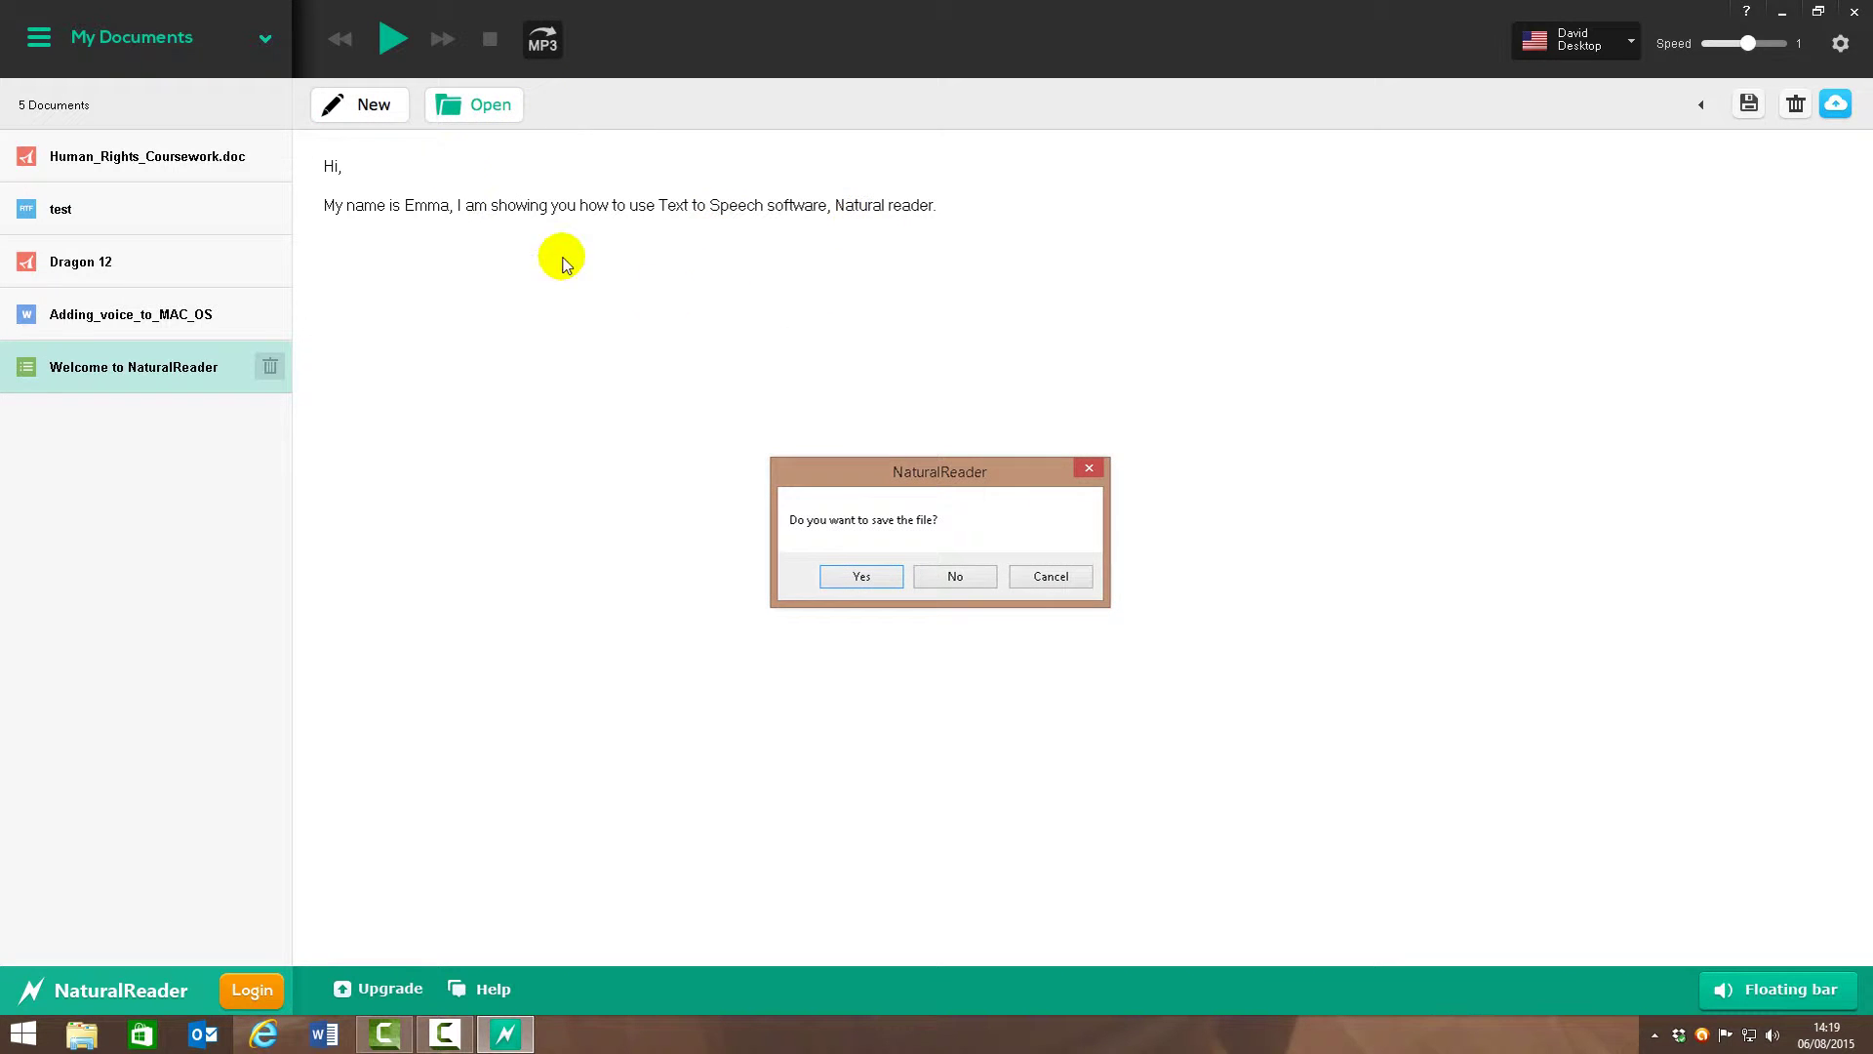
pyautogui.click(965, 577)
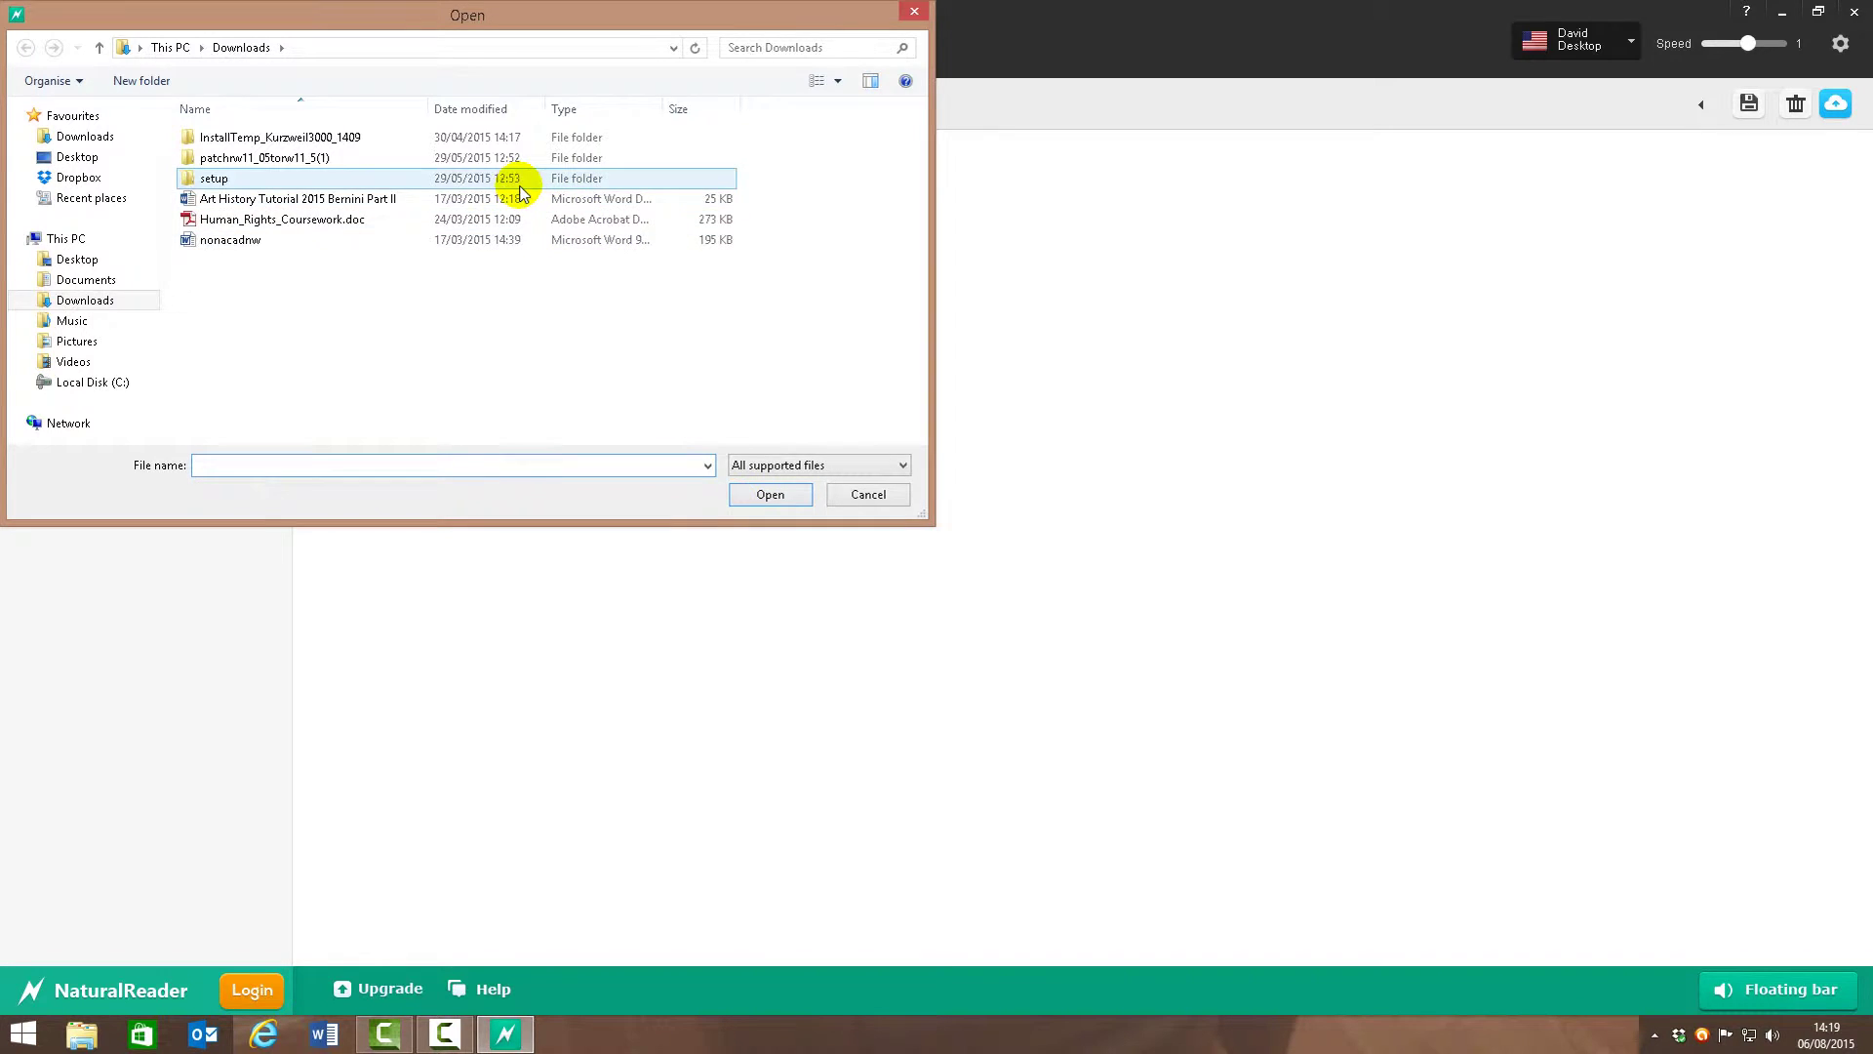
pyautogui.click(306, 220)
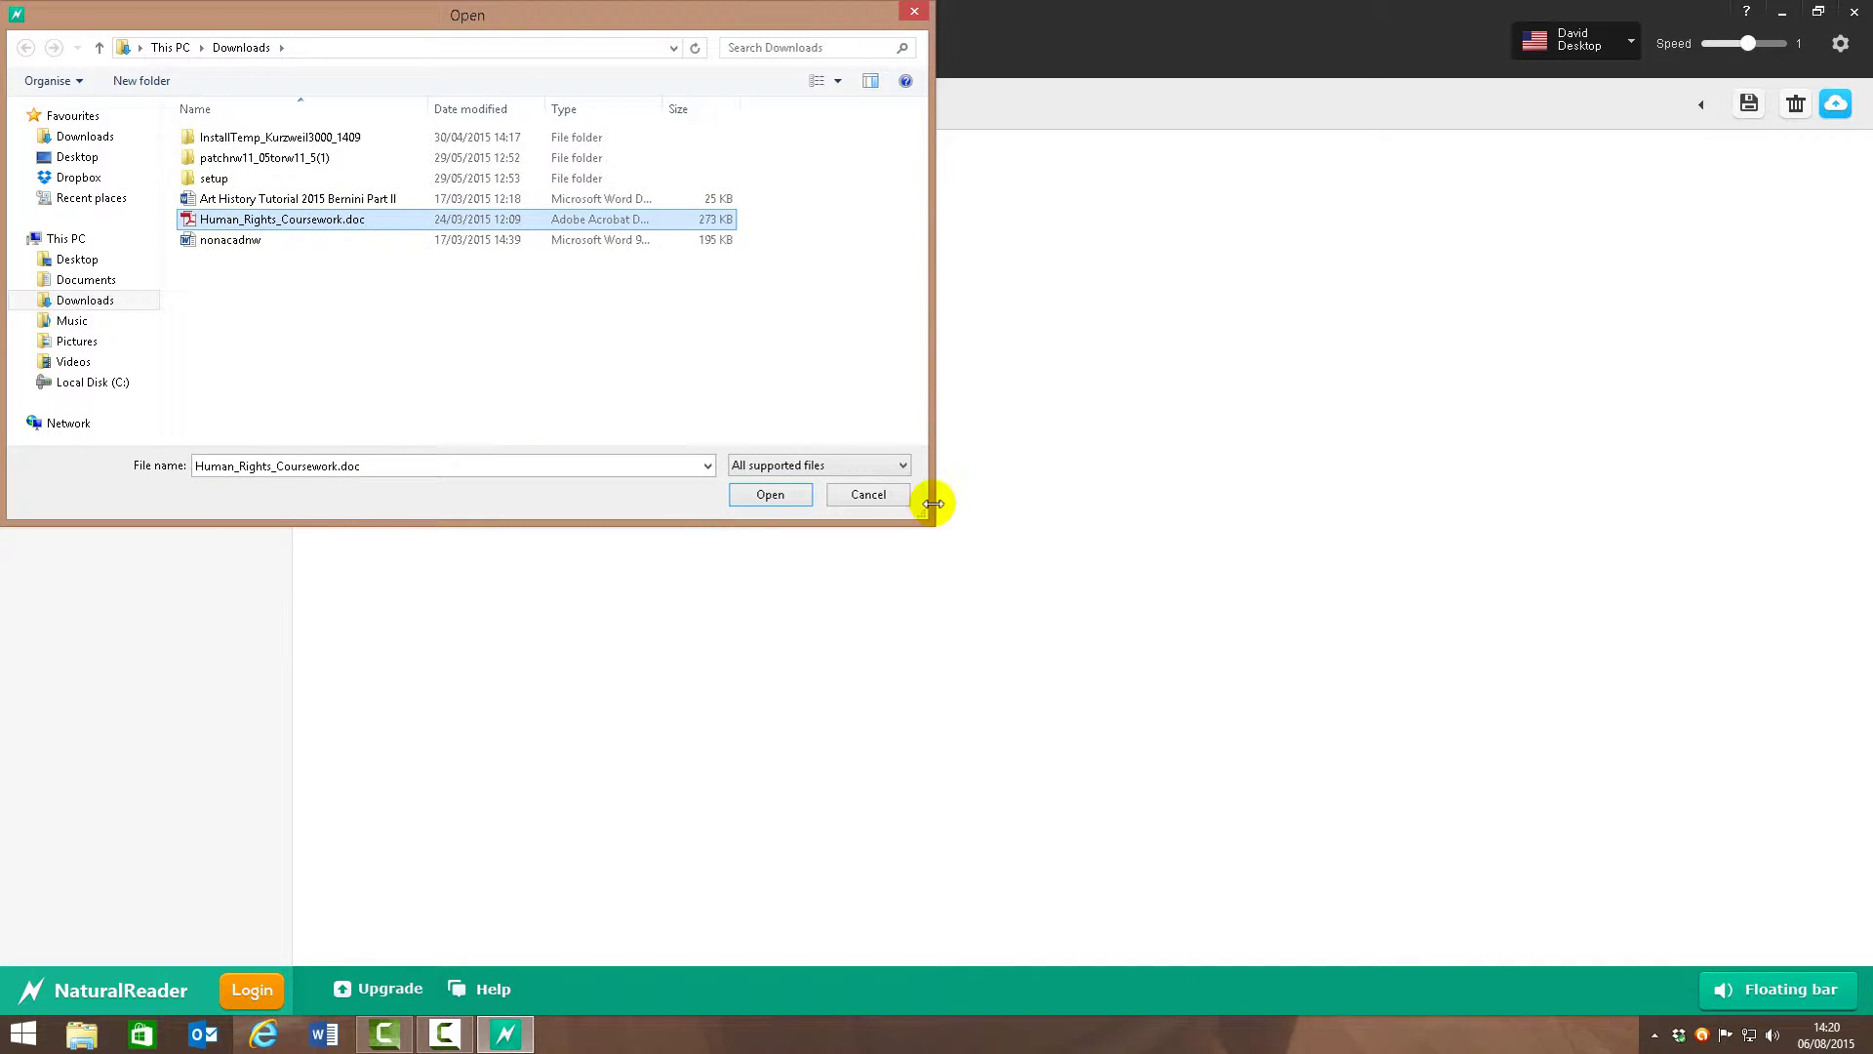
pyautogui.click(777, 497)
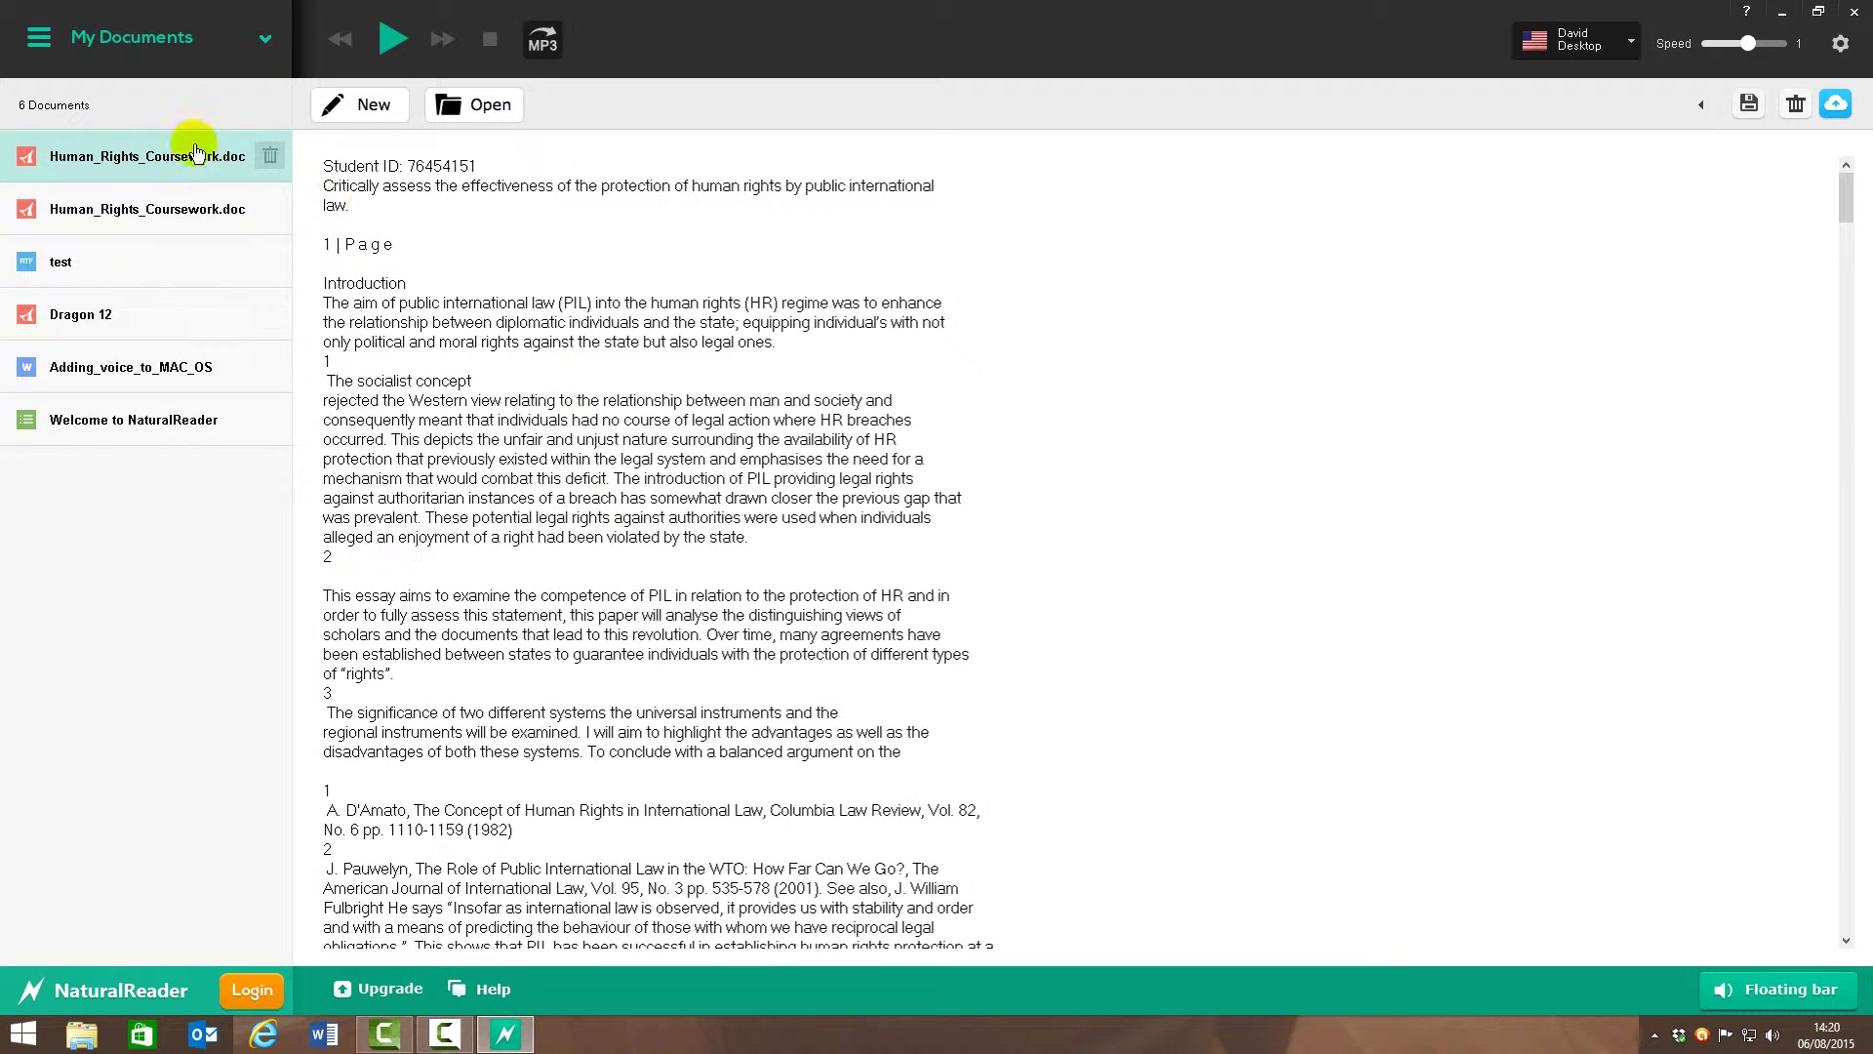
# Delete the 'test' document from the list and return to the second coursework copy
pyautogui.click(127, 214)
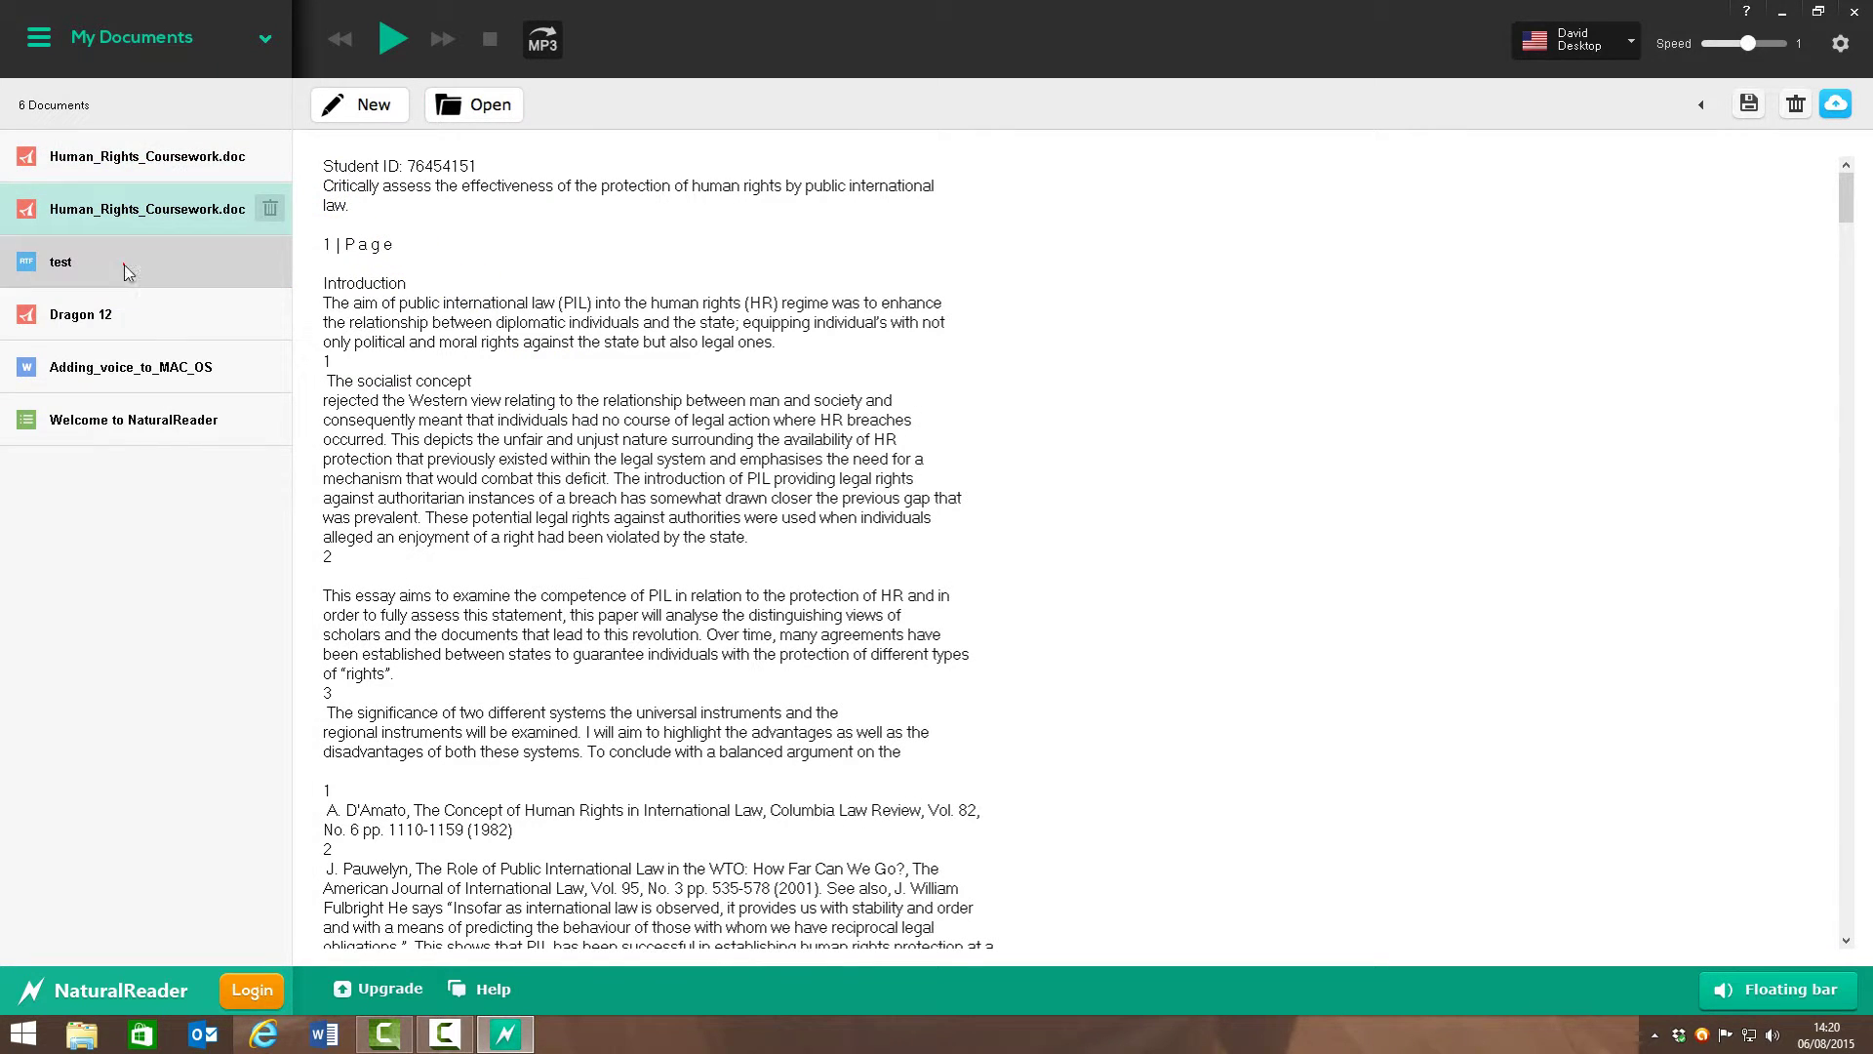
pyautogui.click(125, 265)
pyautogui.press('Delete')
pyautogui.click(1000, 577)
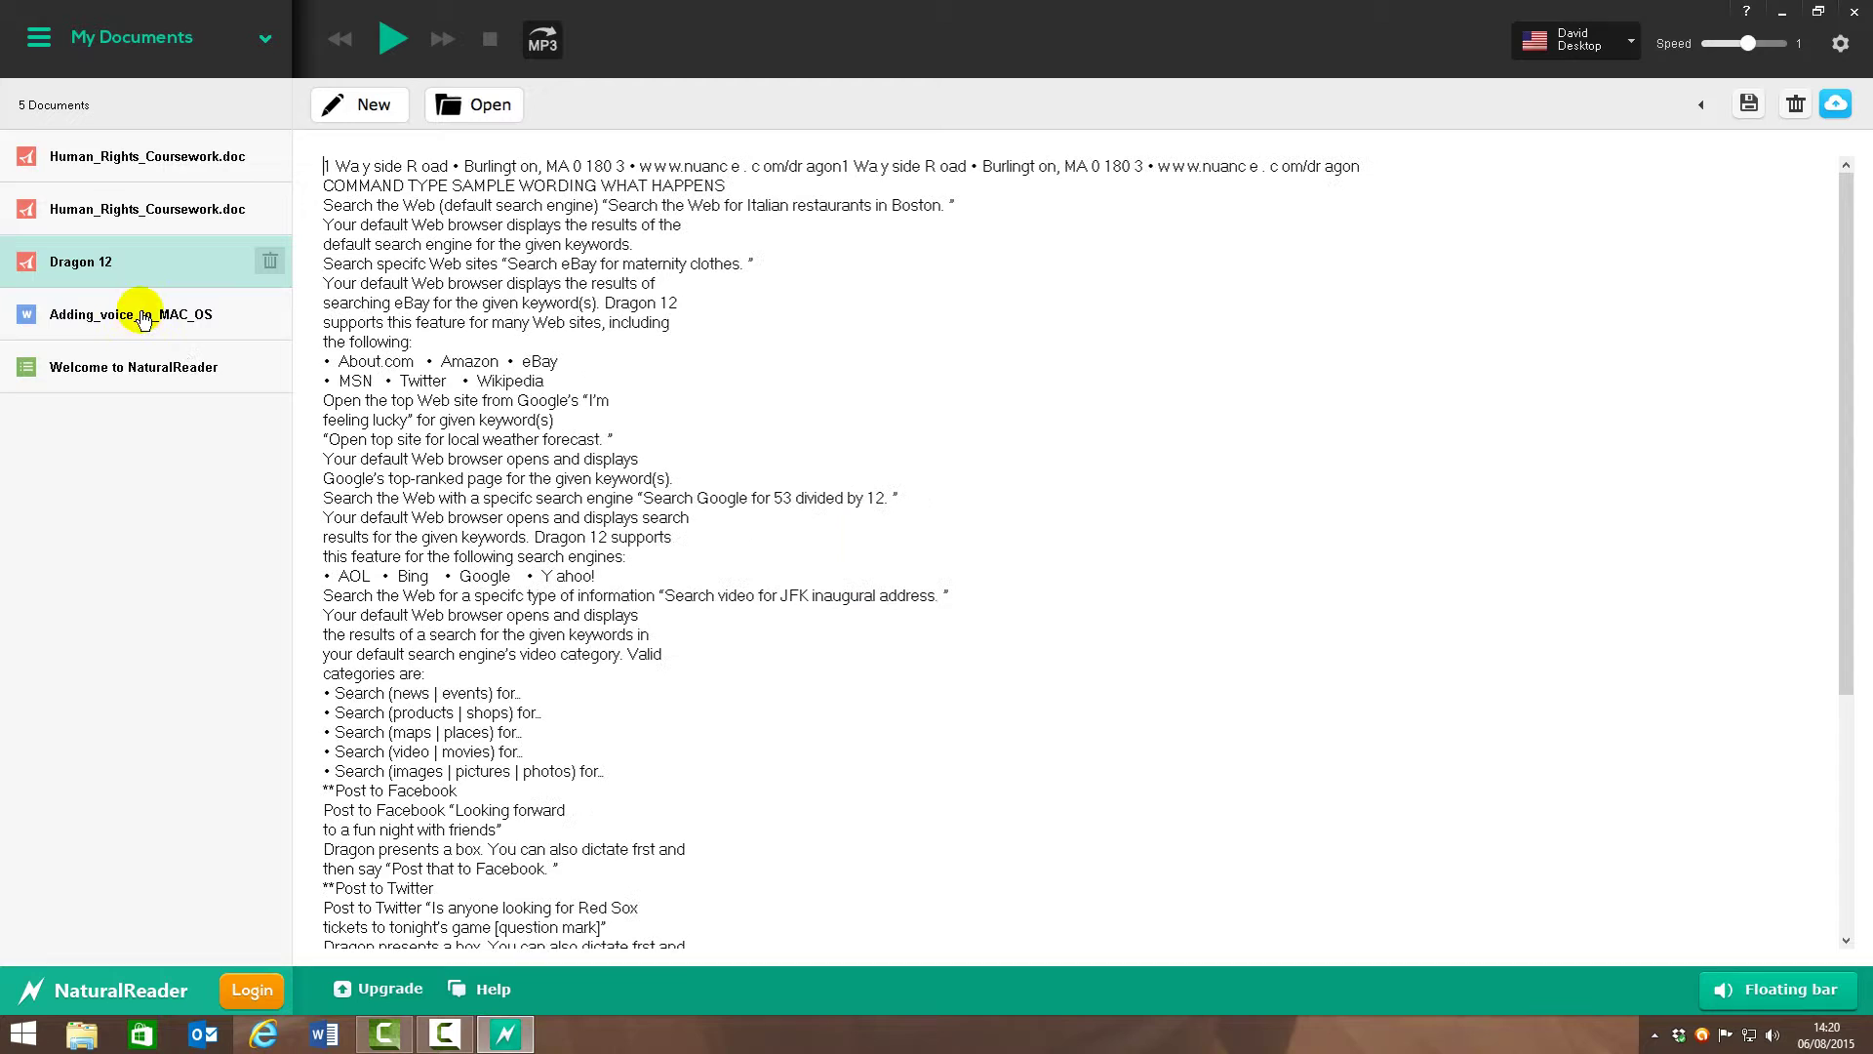
pyautogui.click(168, 316)
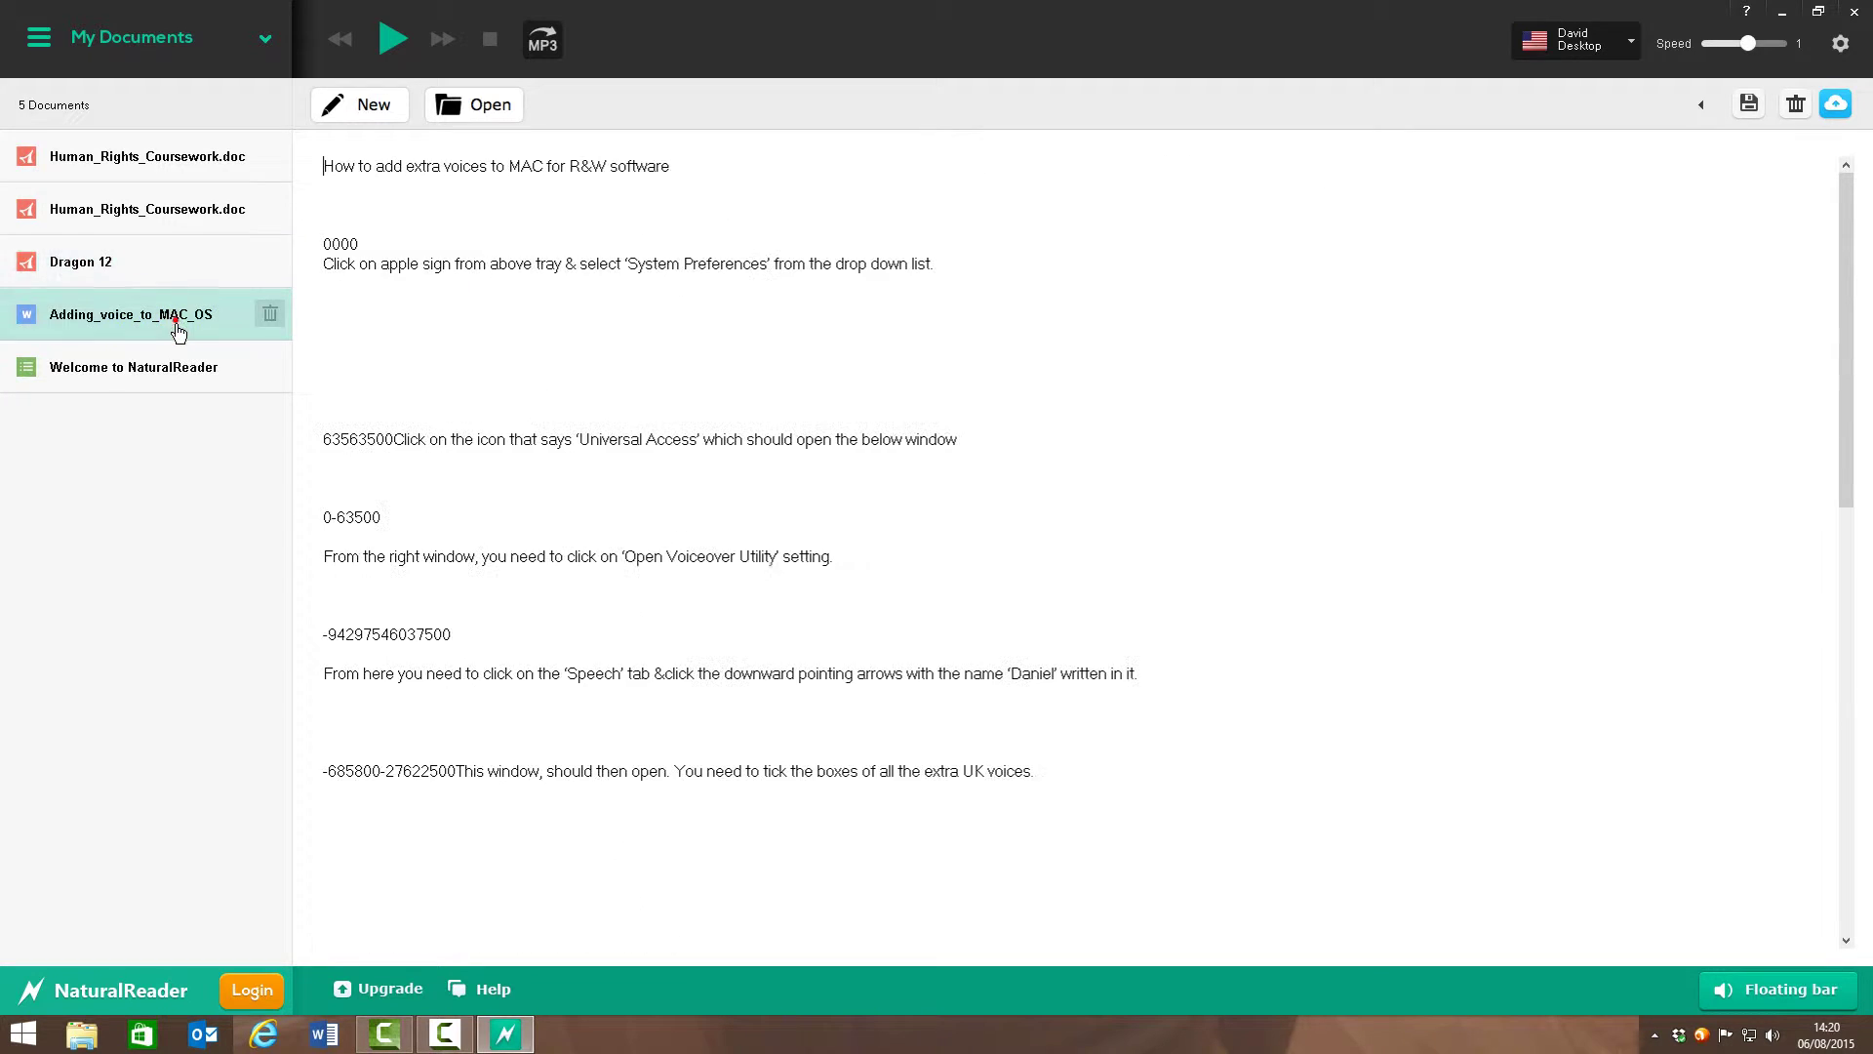
pyautogui.click(154, 267)
pyautogui.click(153, 223)
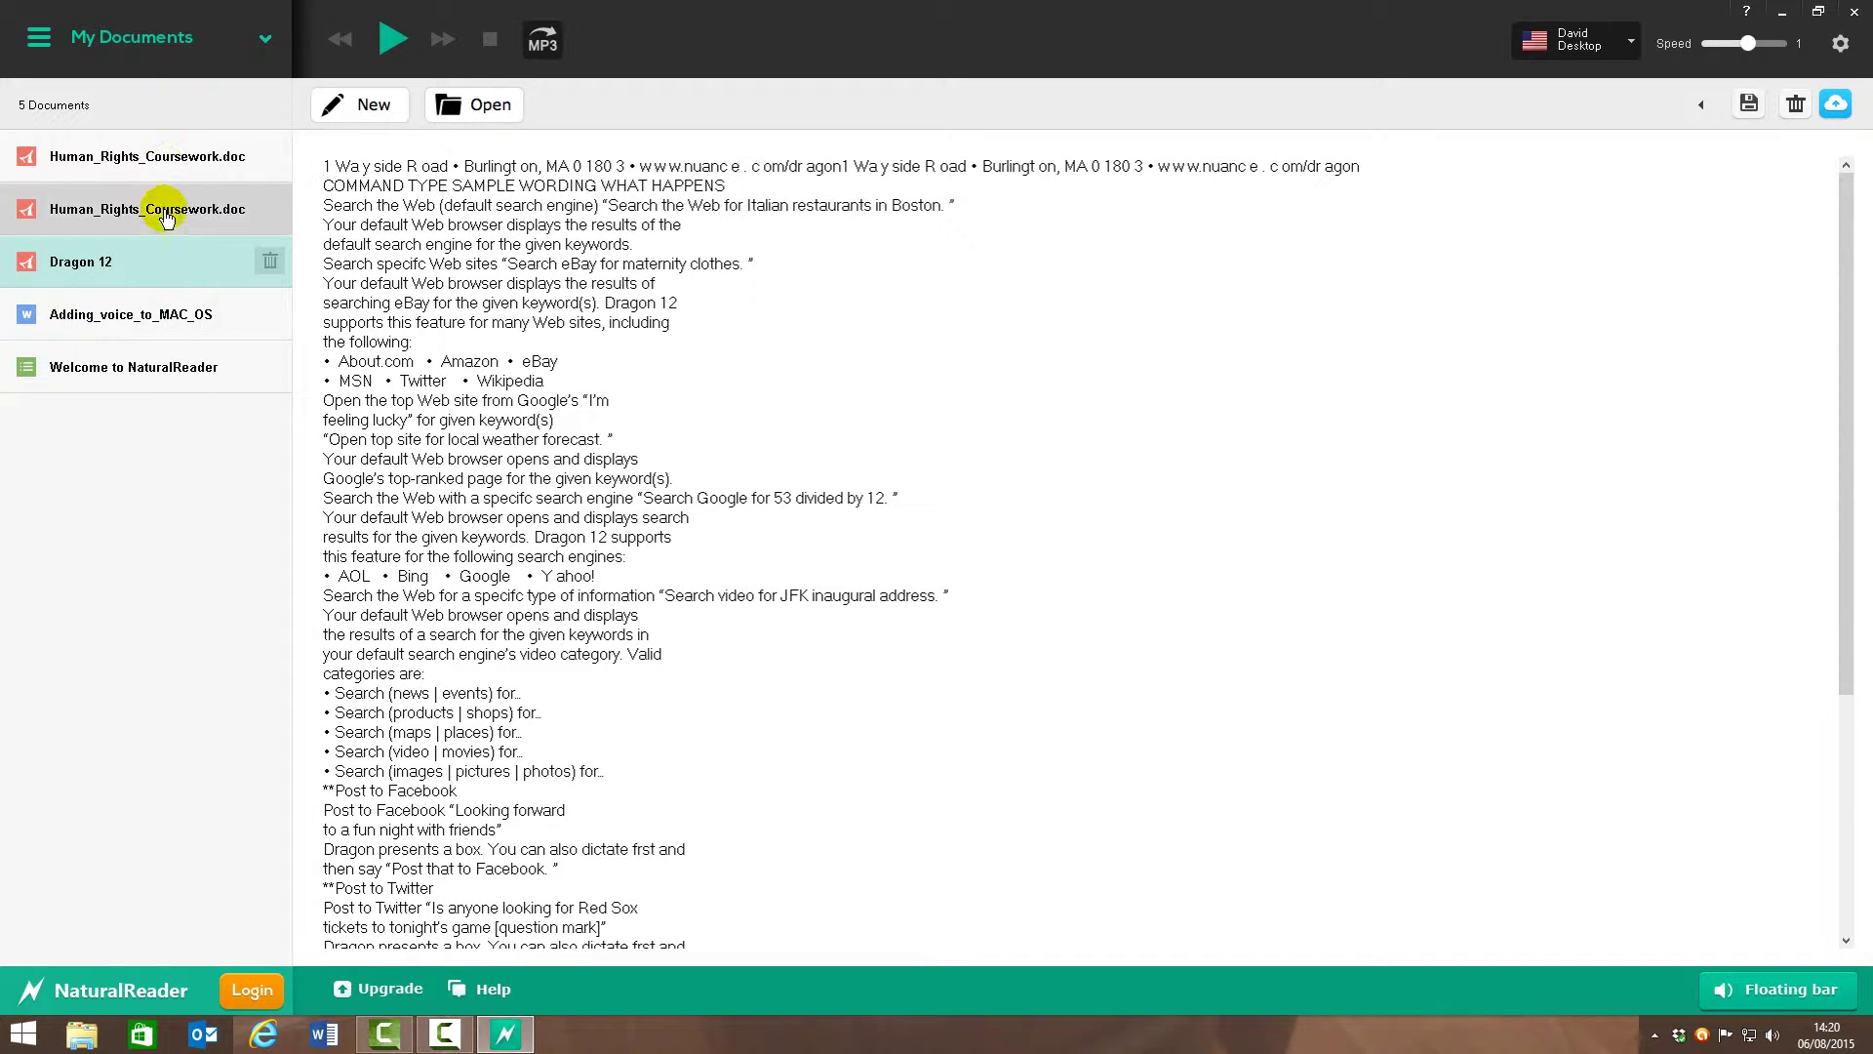
# Remove the coursework header and footnote number 1, then listen to its introduction
pyautogui.moveTo(424, 247); pyautogui.dragTo(231, 156)
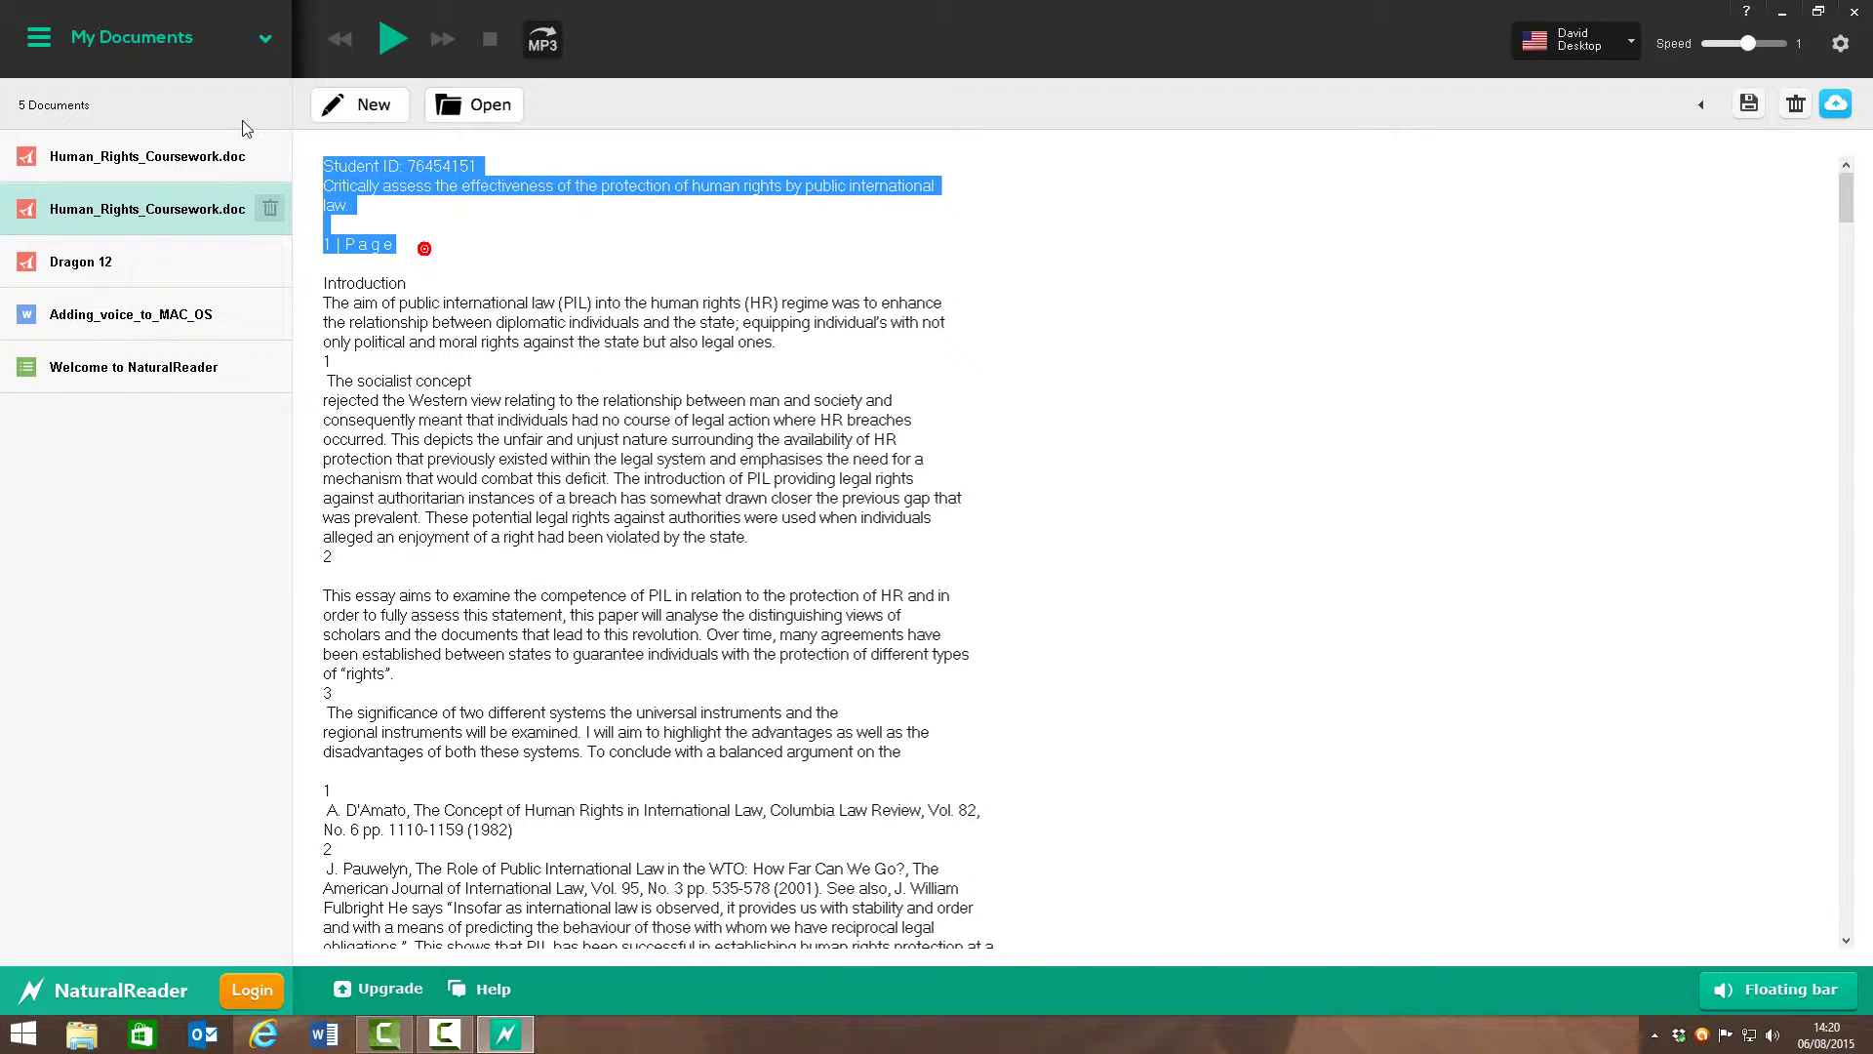
pyautogui.press('Delete')
pyautogui.moveTo(403, 284); pyautogui.dragTo(305, 293)
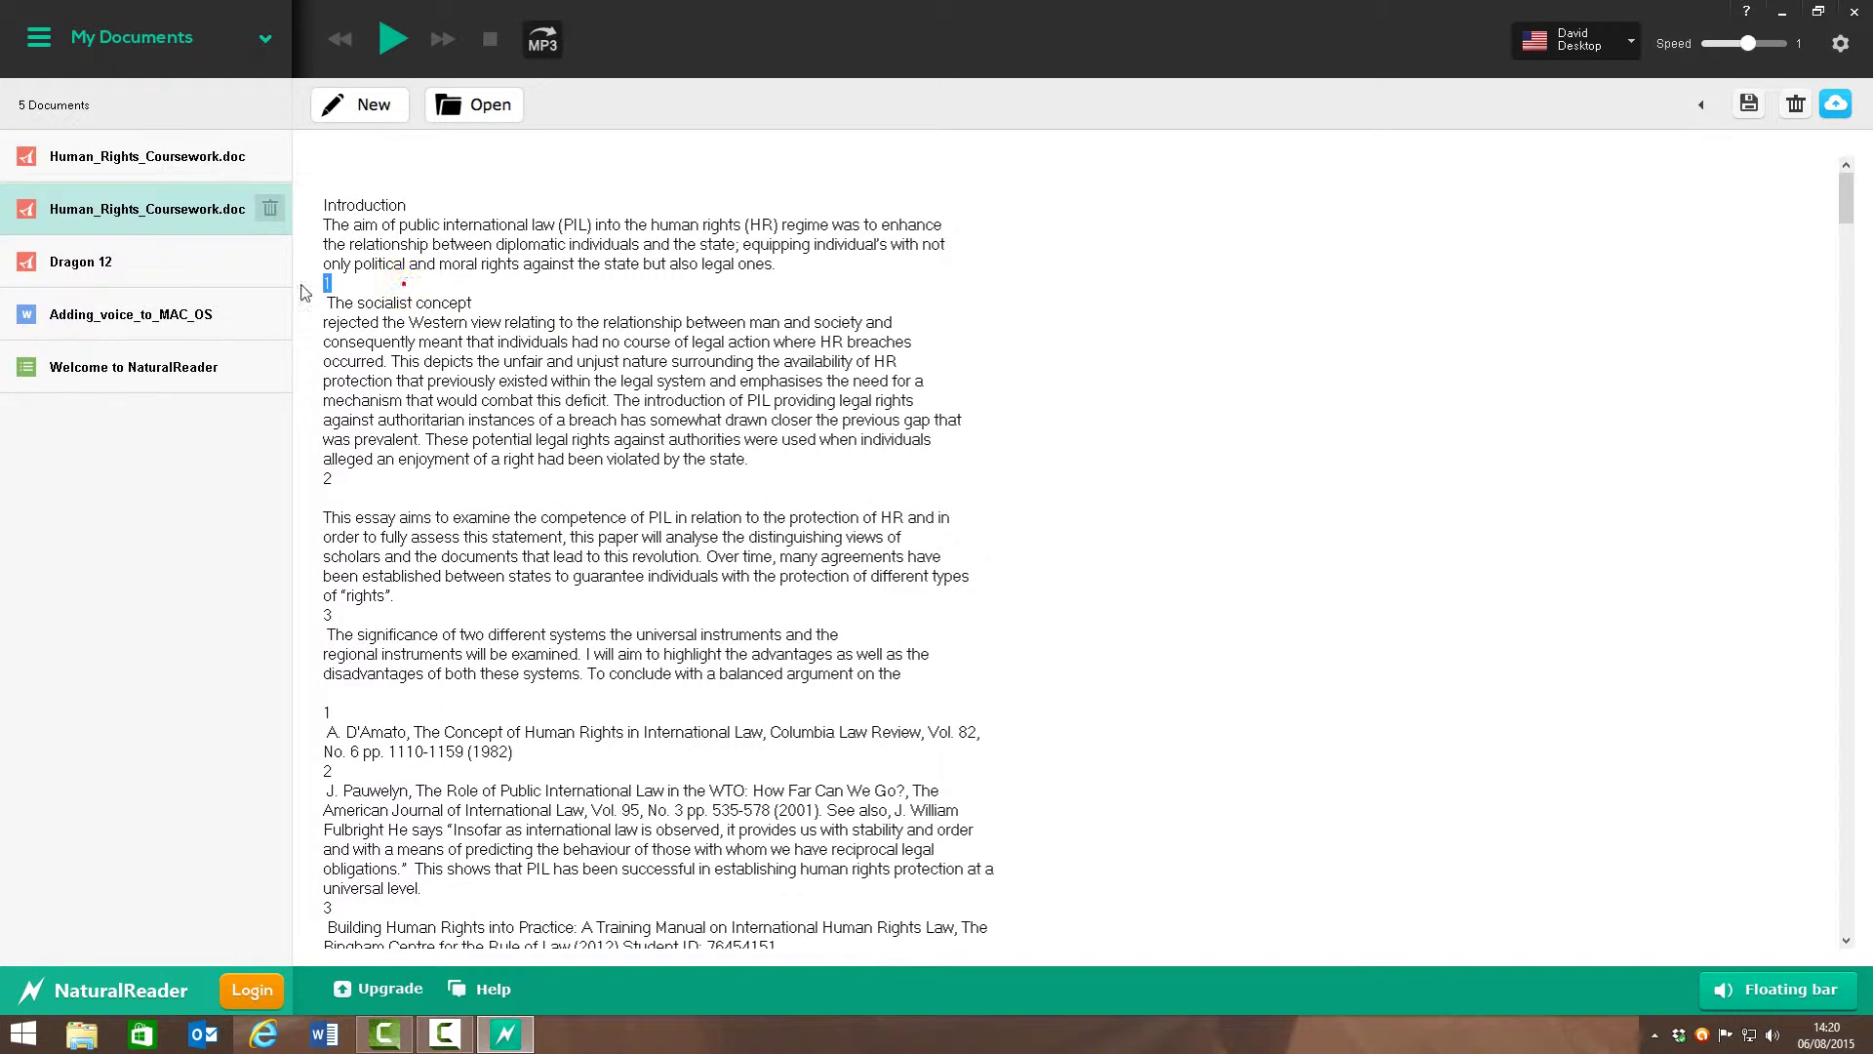
pyautogui.press('Delete')
pyautogui.moveTo(318, 481); pyautogui.dragTo(351, 480)
pyautogui.click(394, 51)
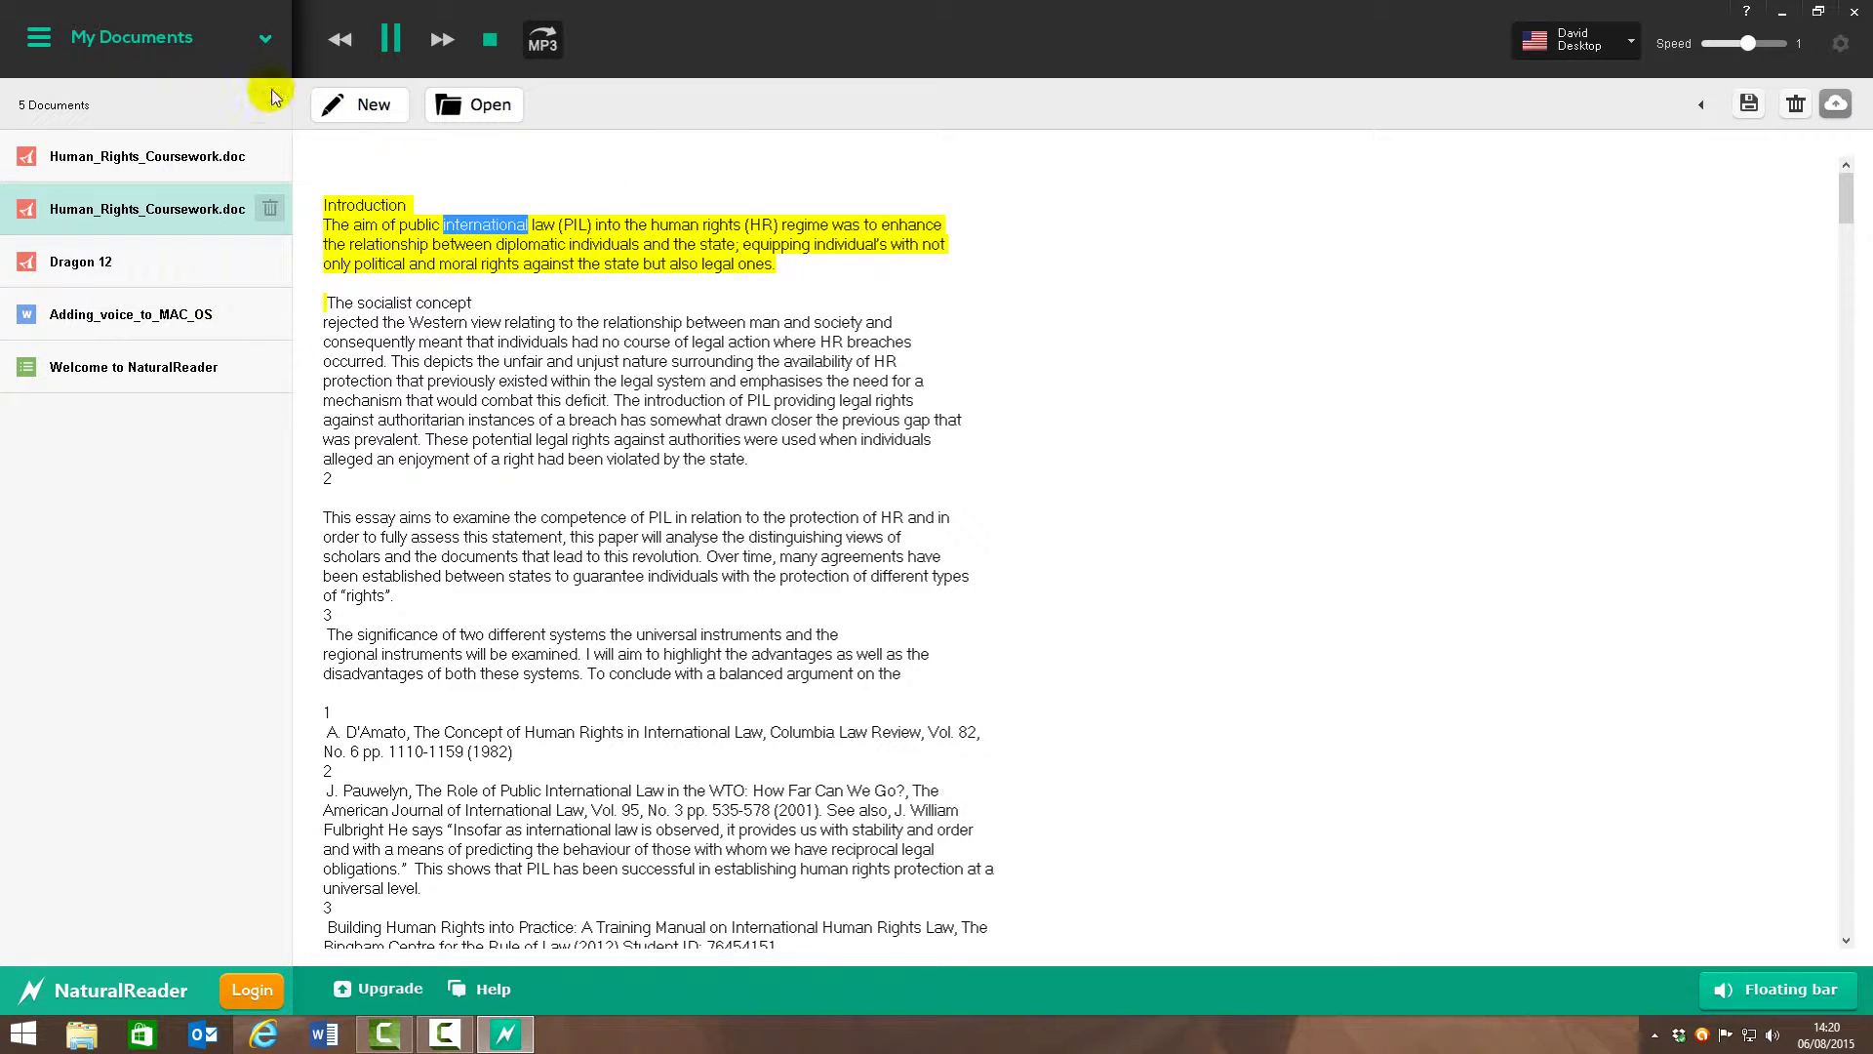
pyautogui.click(494, 44)
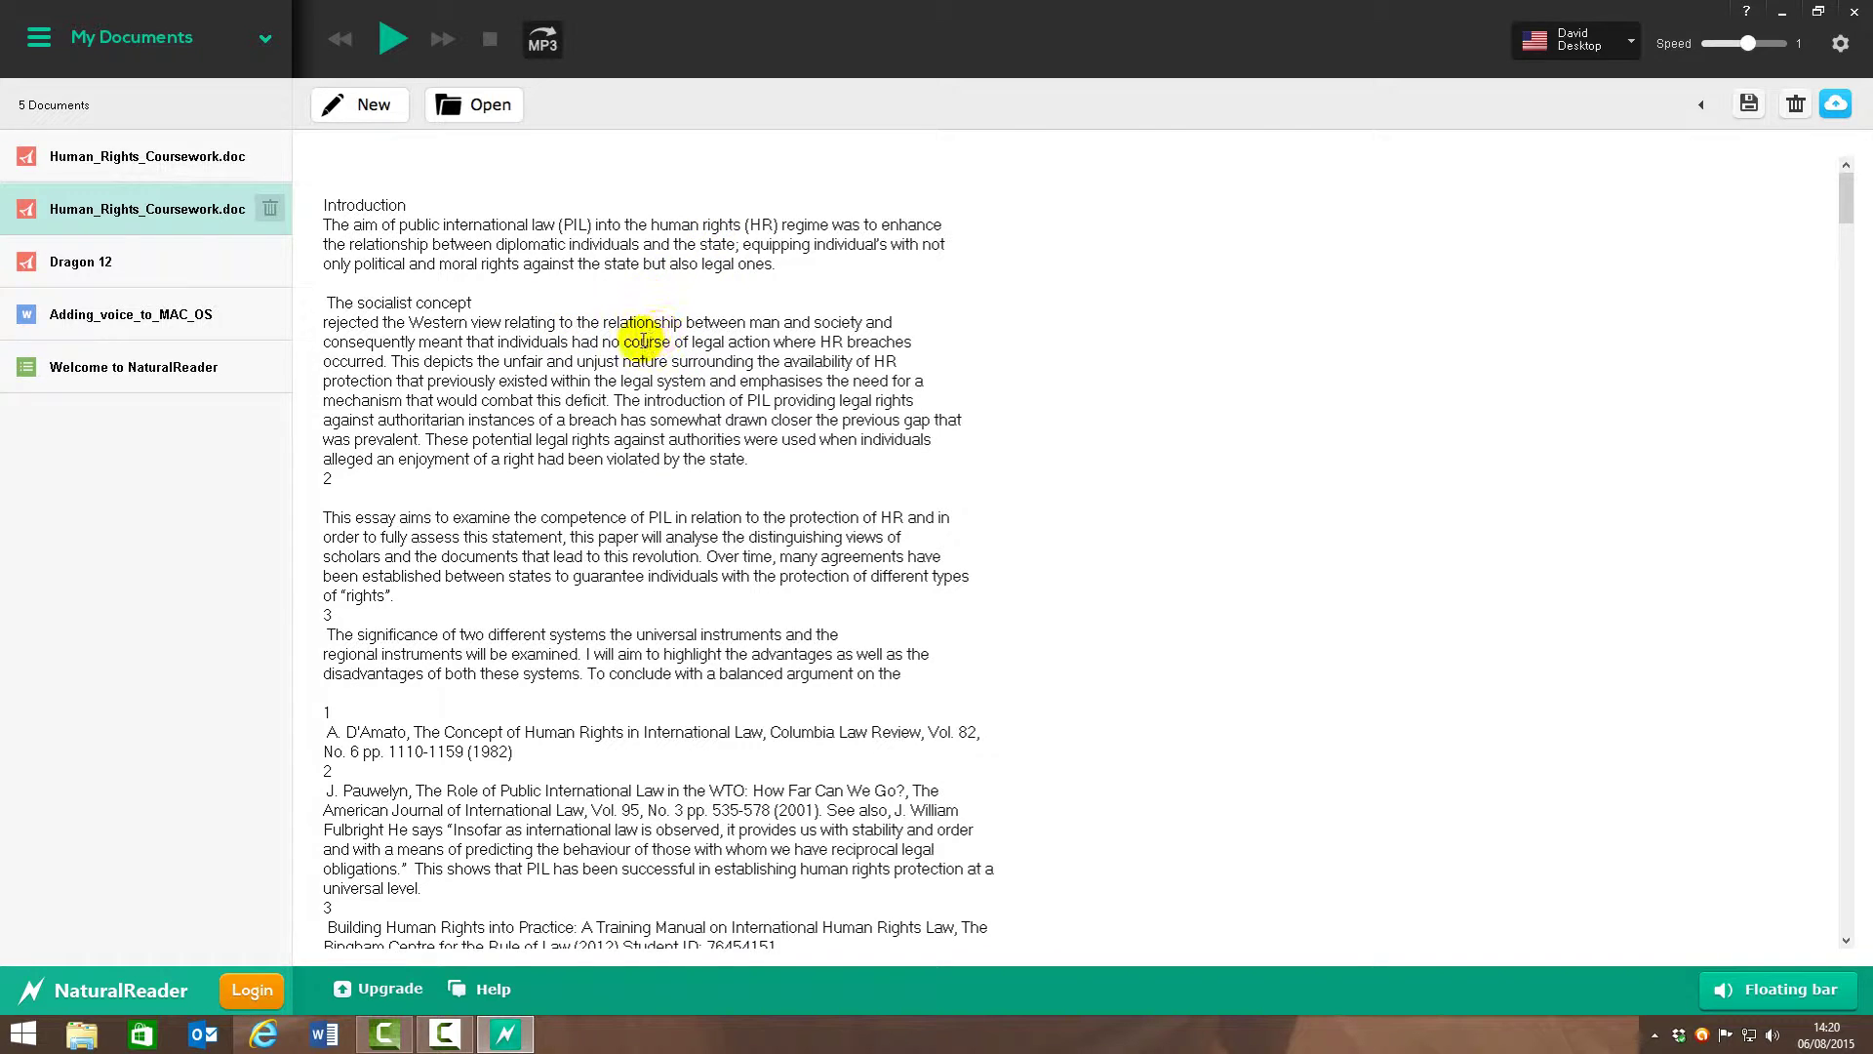
# Switch to the Free Ebooks library and open Alice's Adventures In Wonderland from the Top 100
pyautogui.click(149, 56)
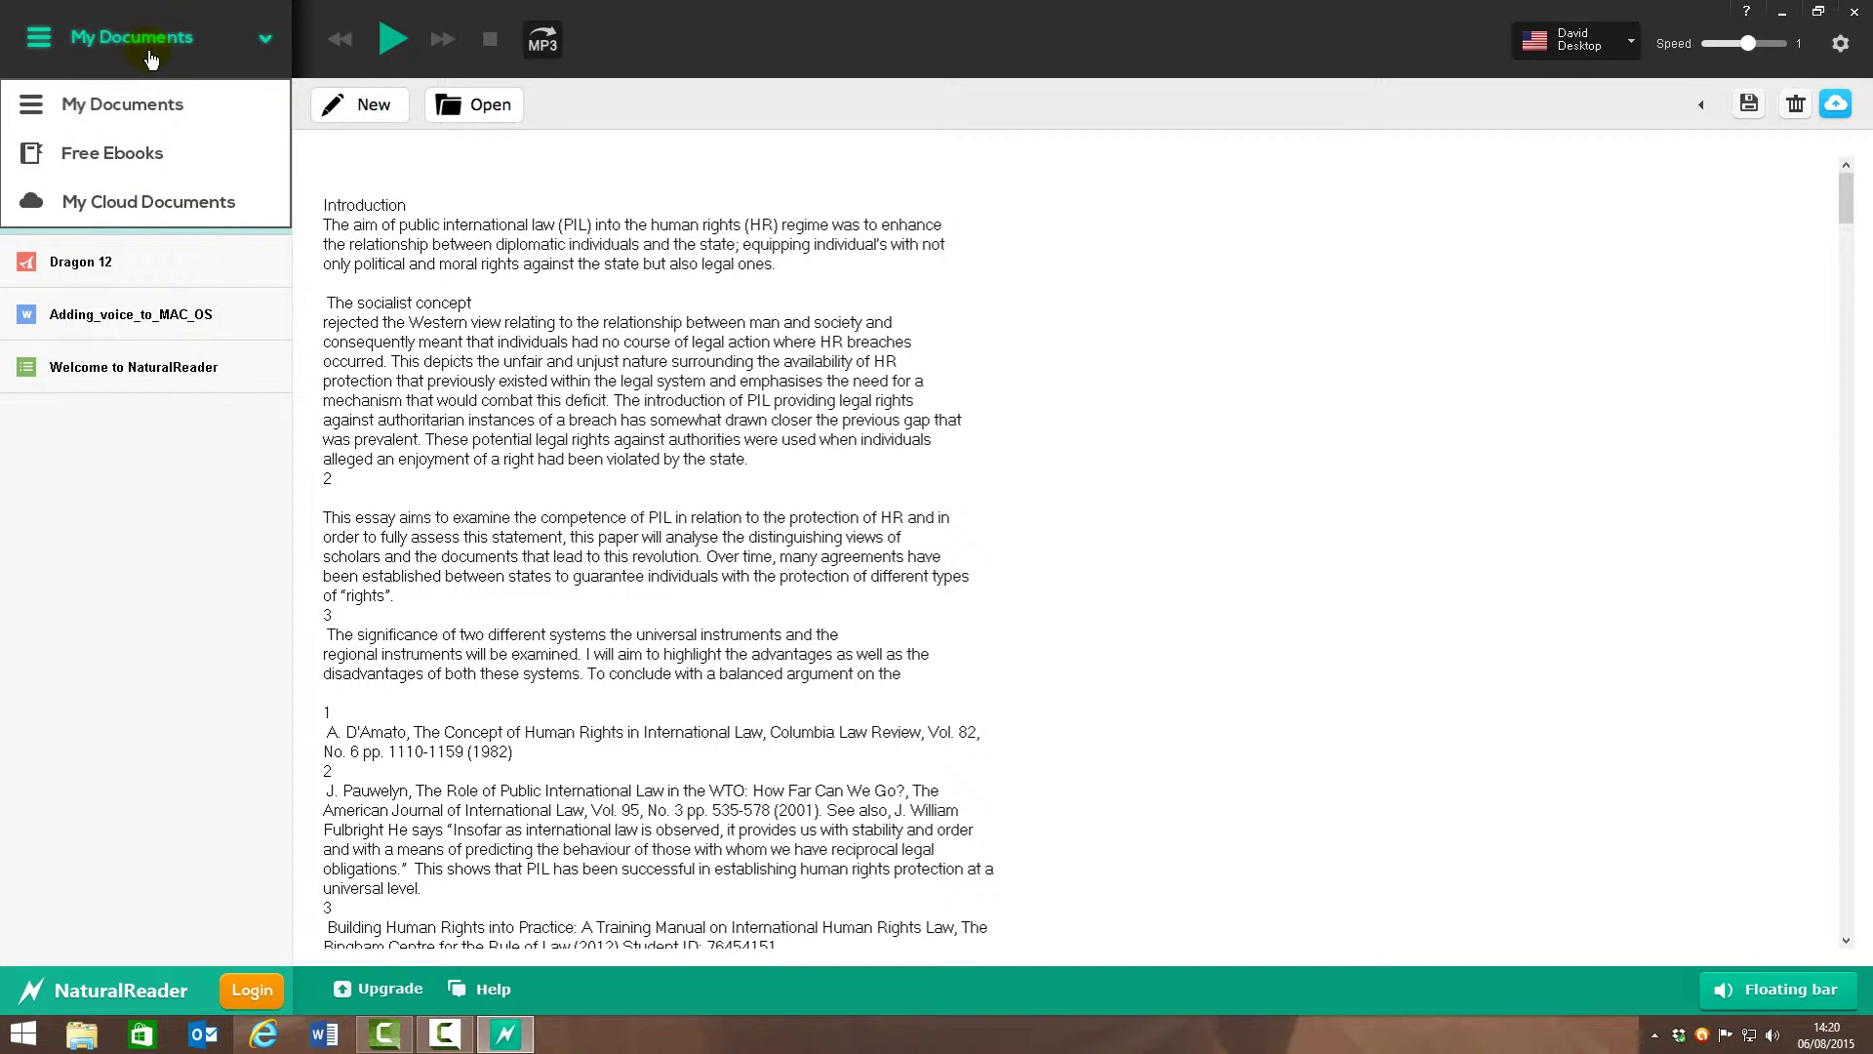
pyautogui.click(129, 156)
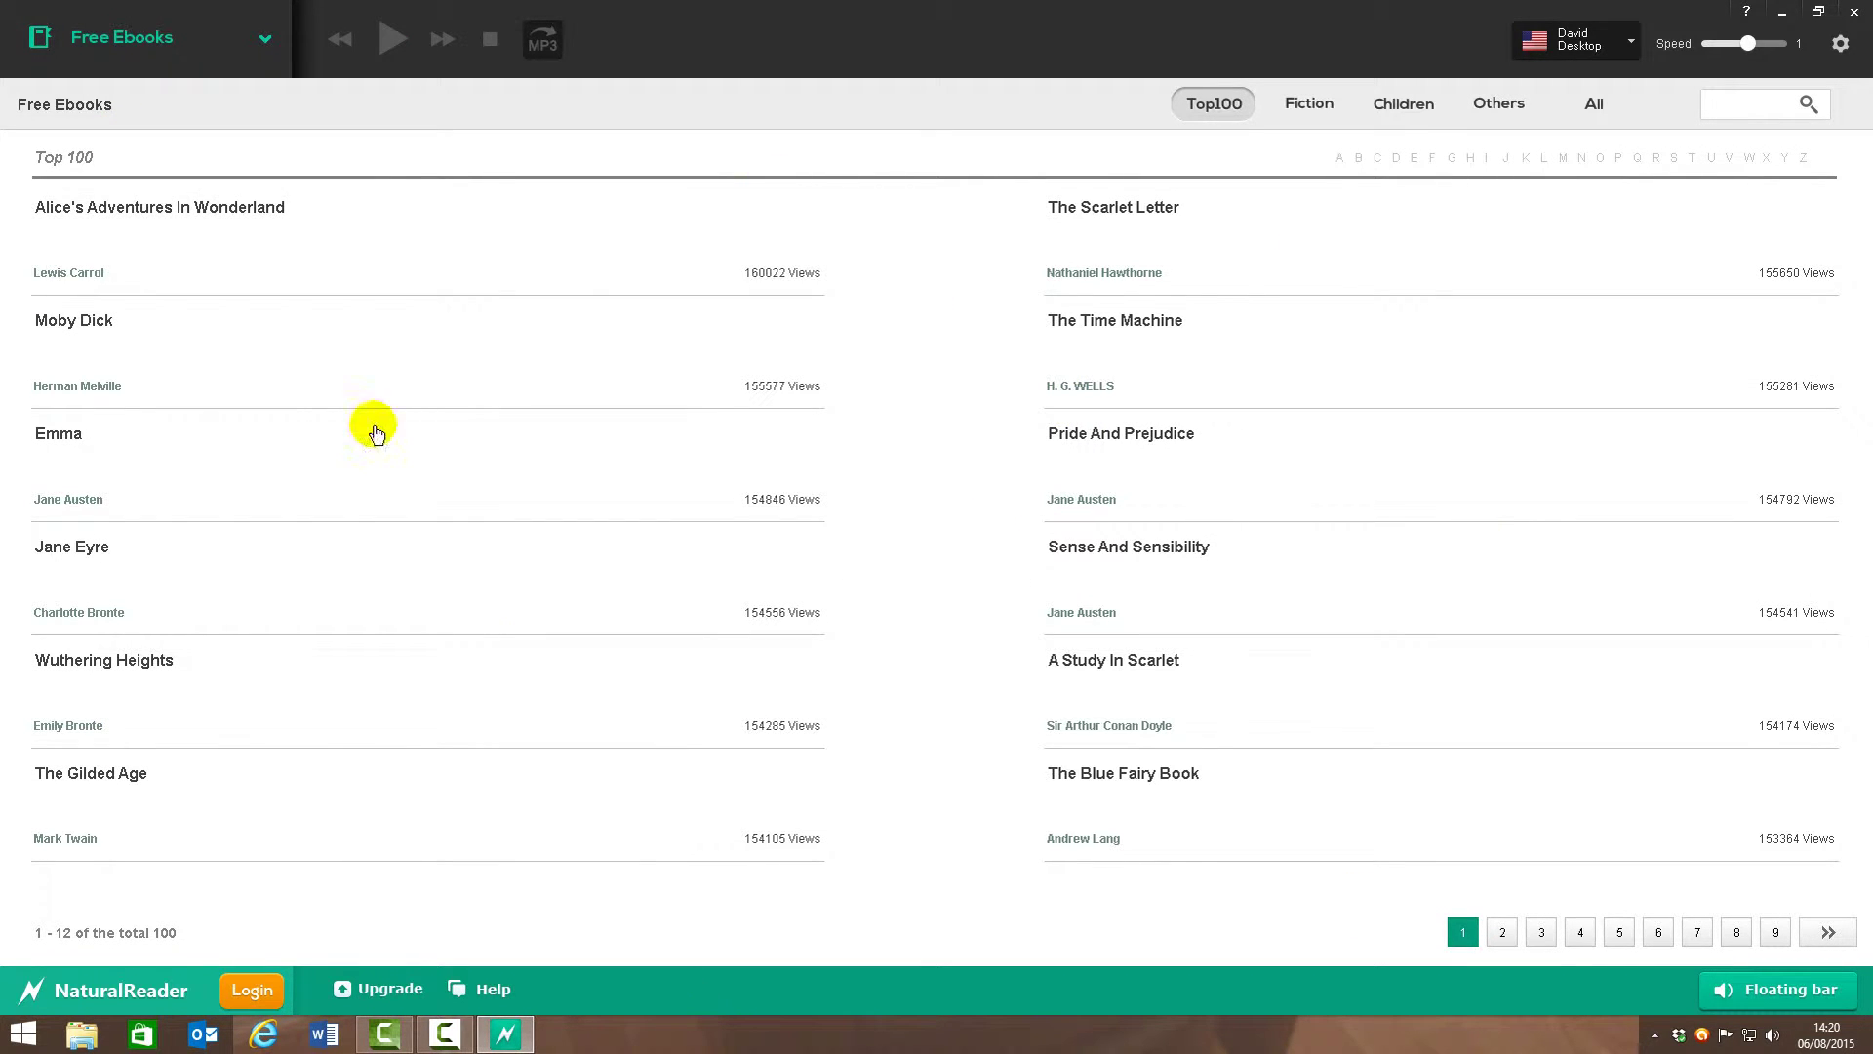
pyautogui.click(387, 236)
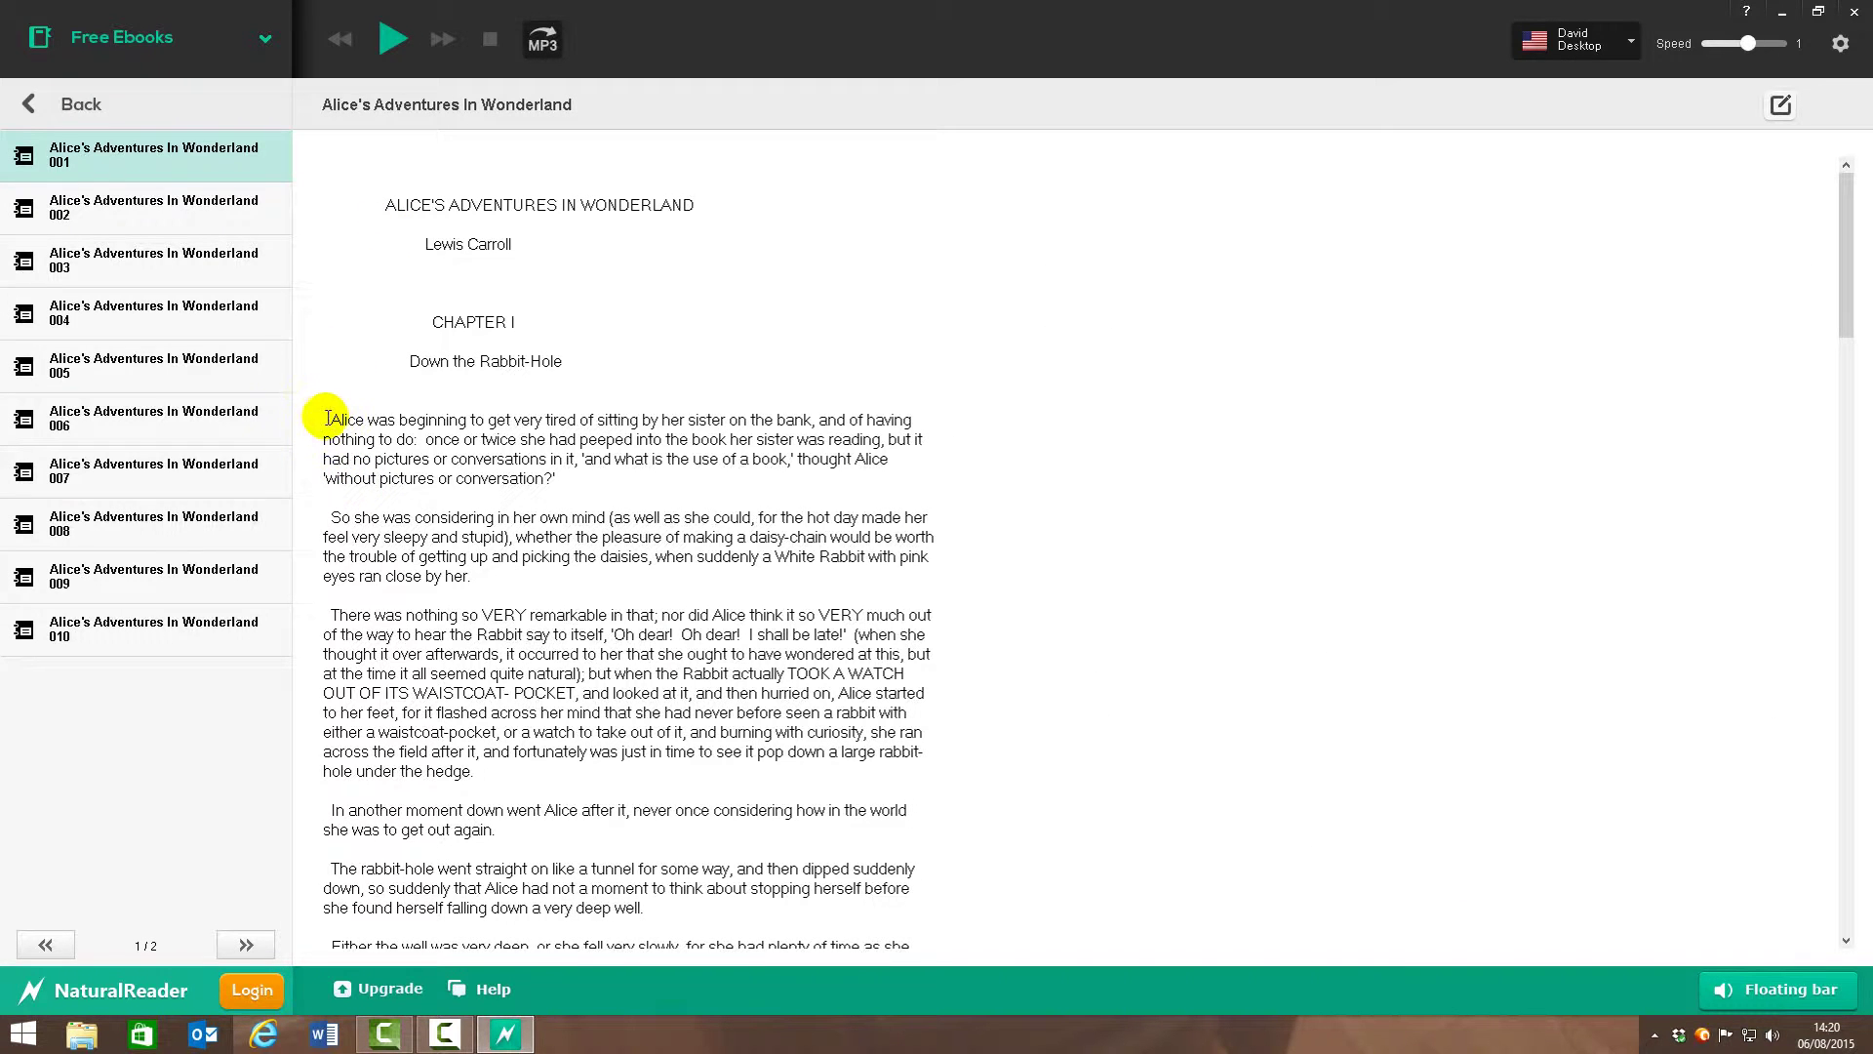
# Read Chapter I of Alice's Adventures In Wonderland aloud at speed 0, then stop
pyautogui.click(336, 418)
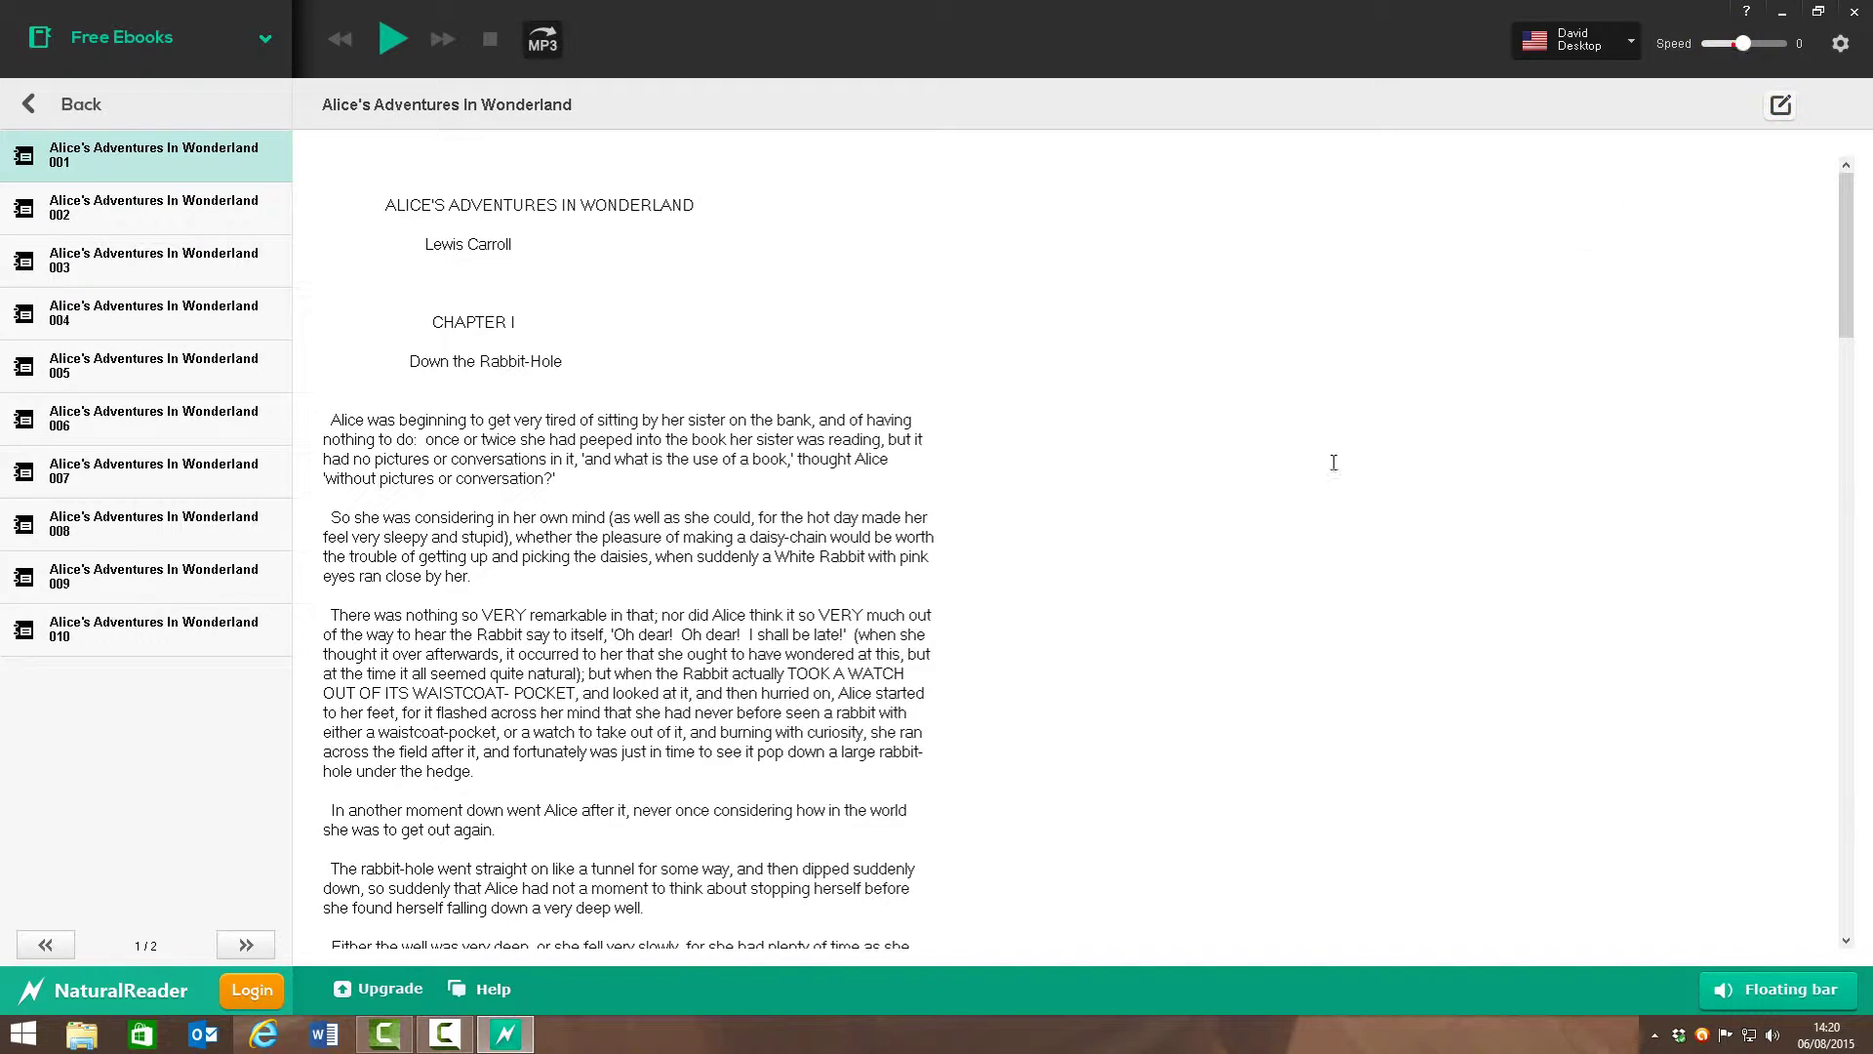
pyautogui.click(388, 49)
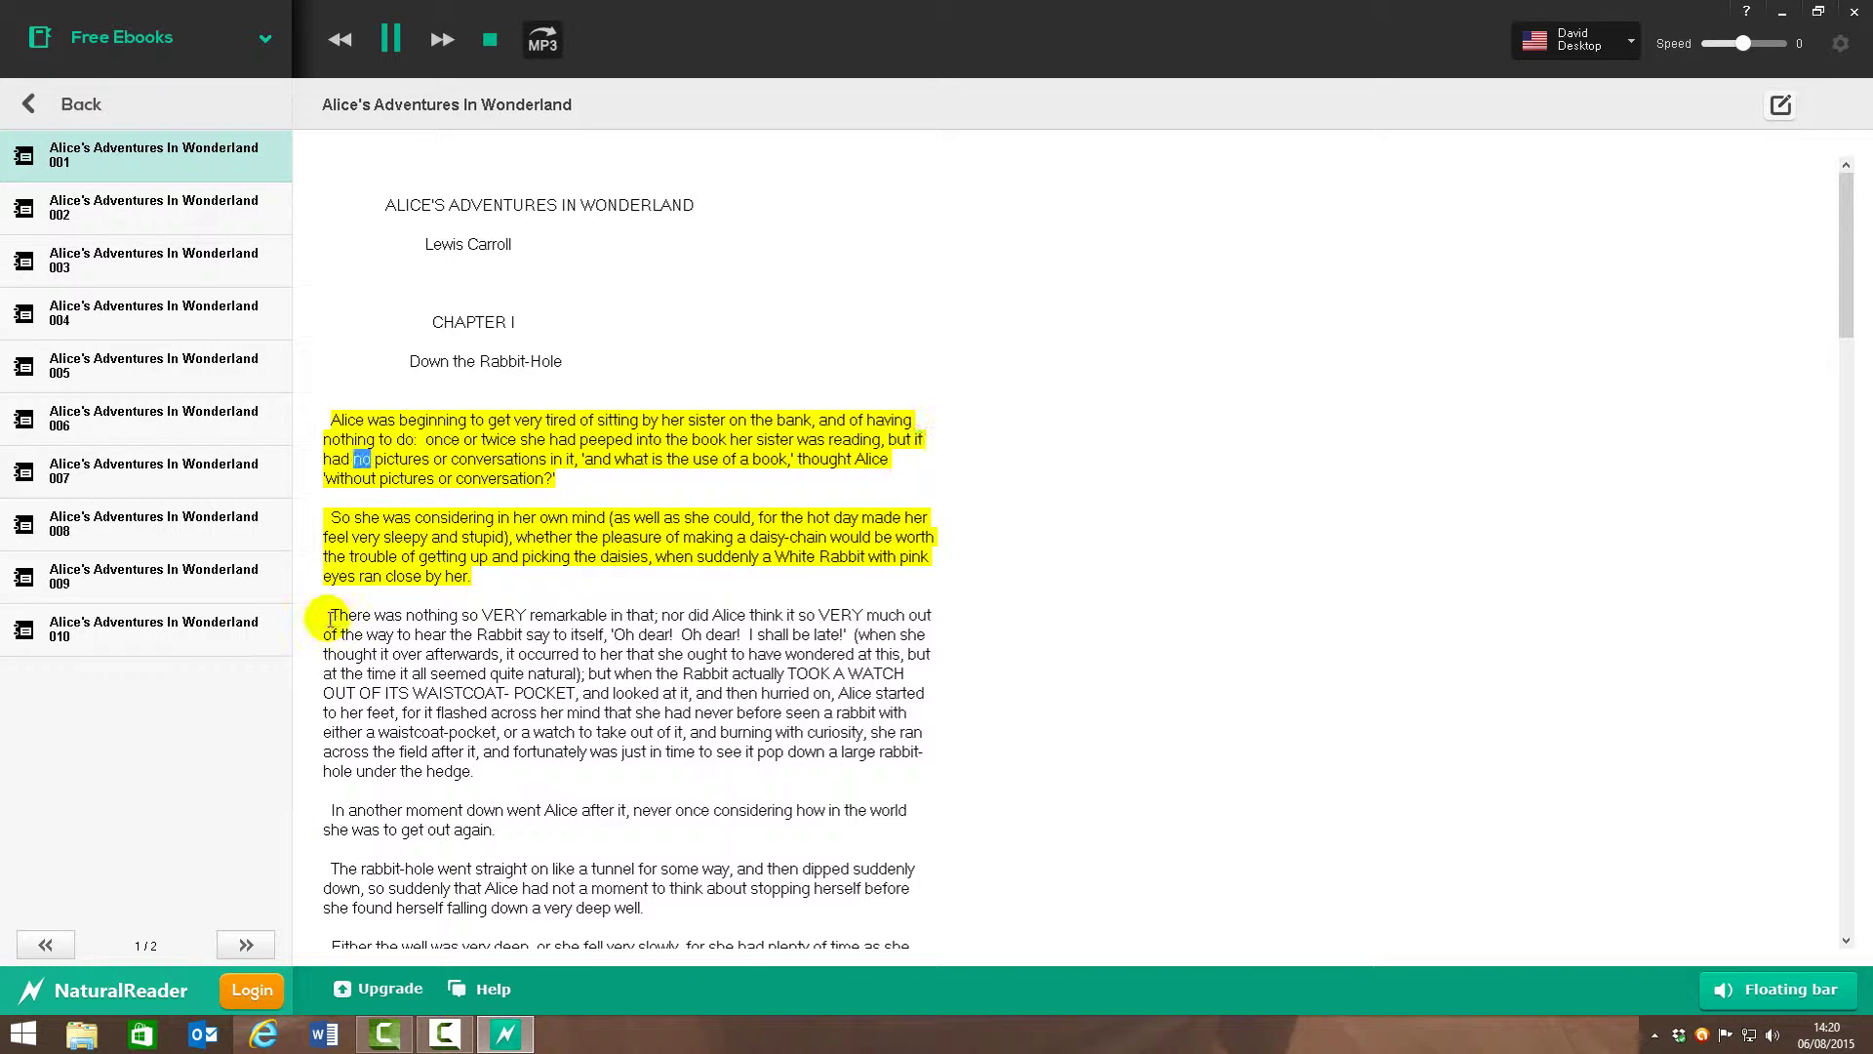
pyautogui.click(491, 41)
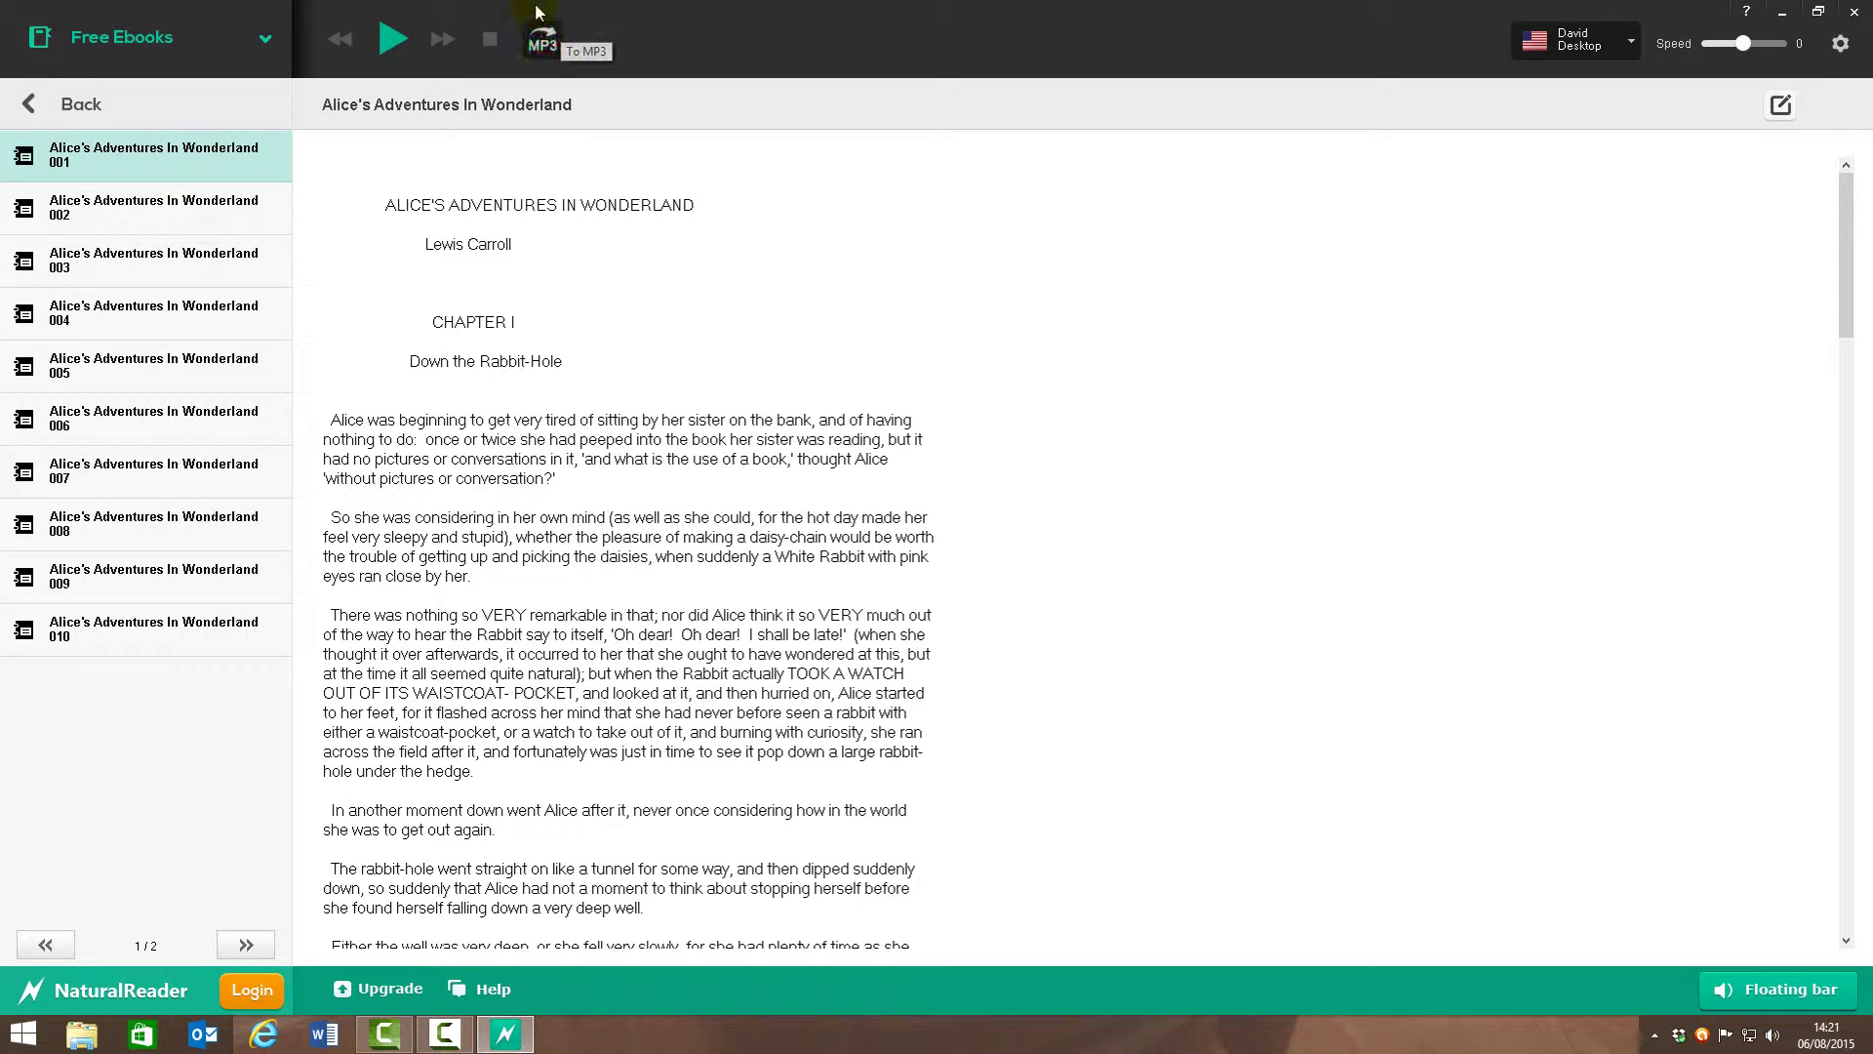
pyautogui.click(546, 44)
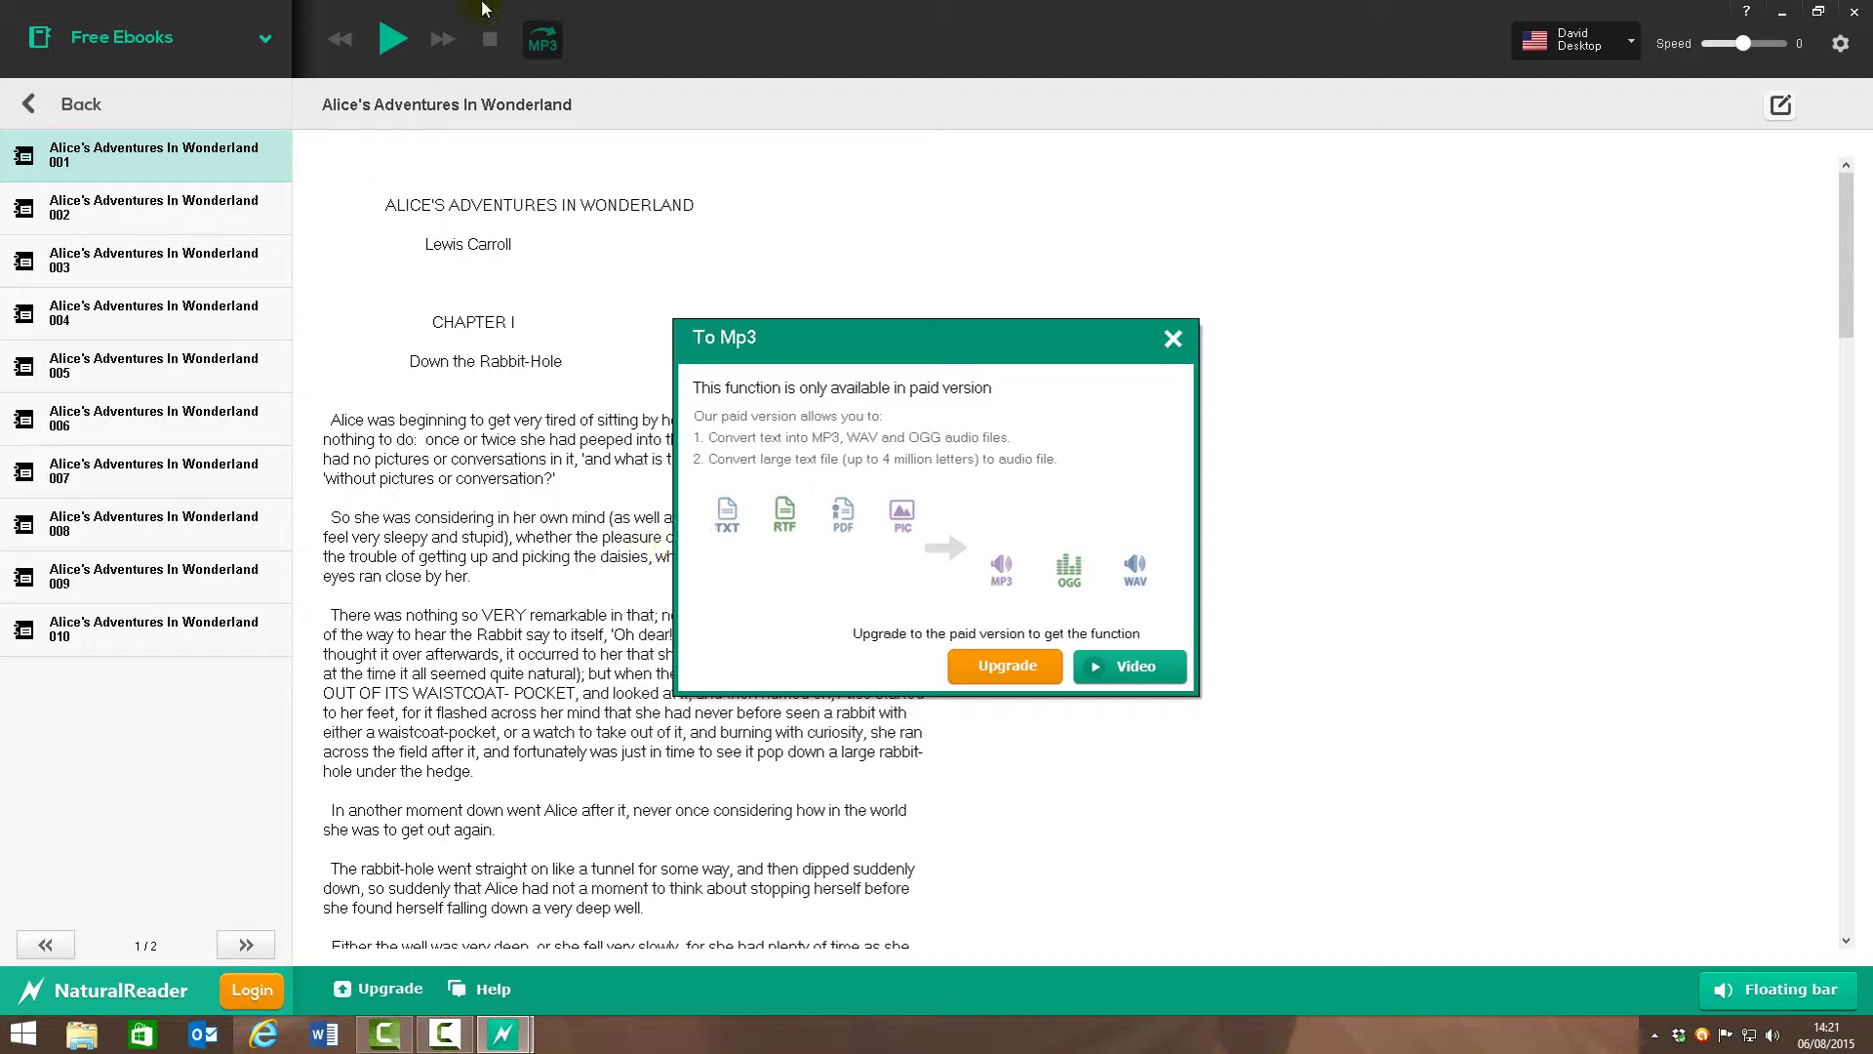
pyautogui.click(1172, 339)
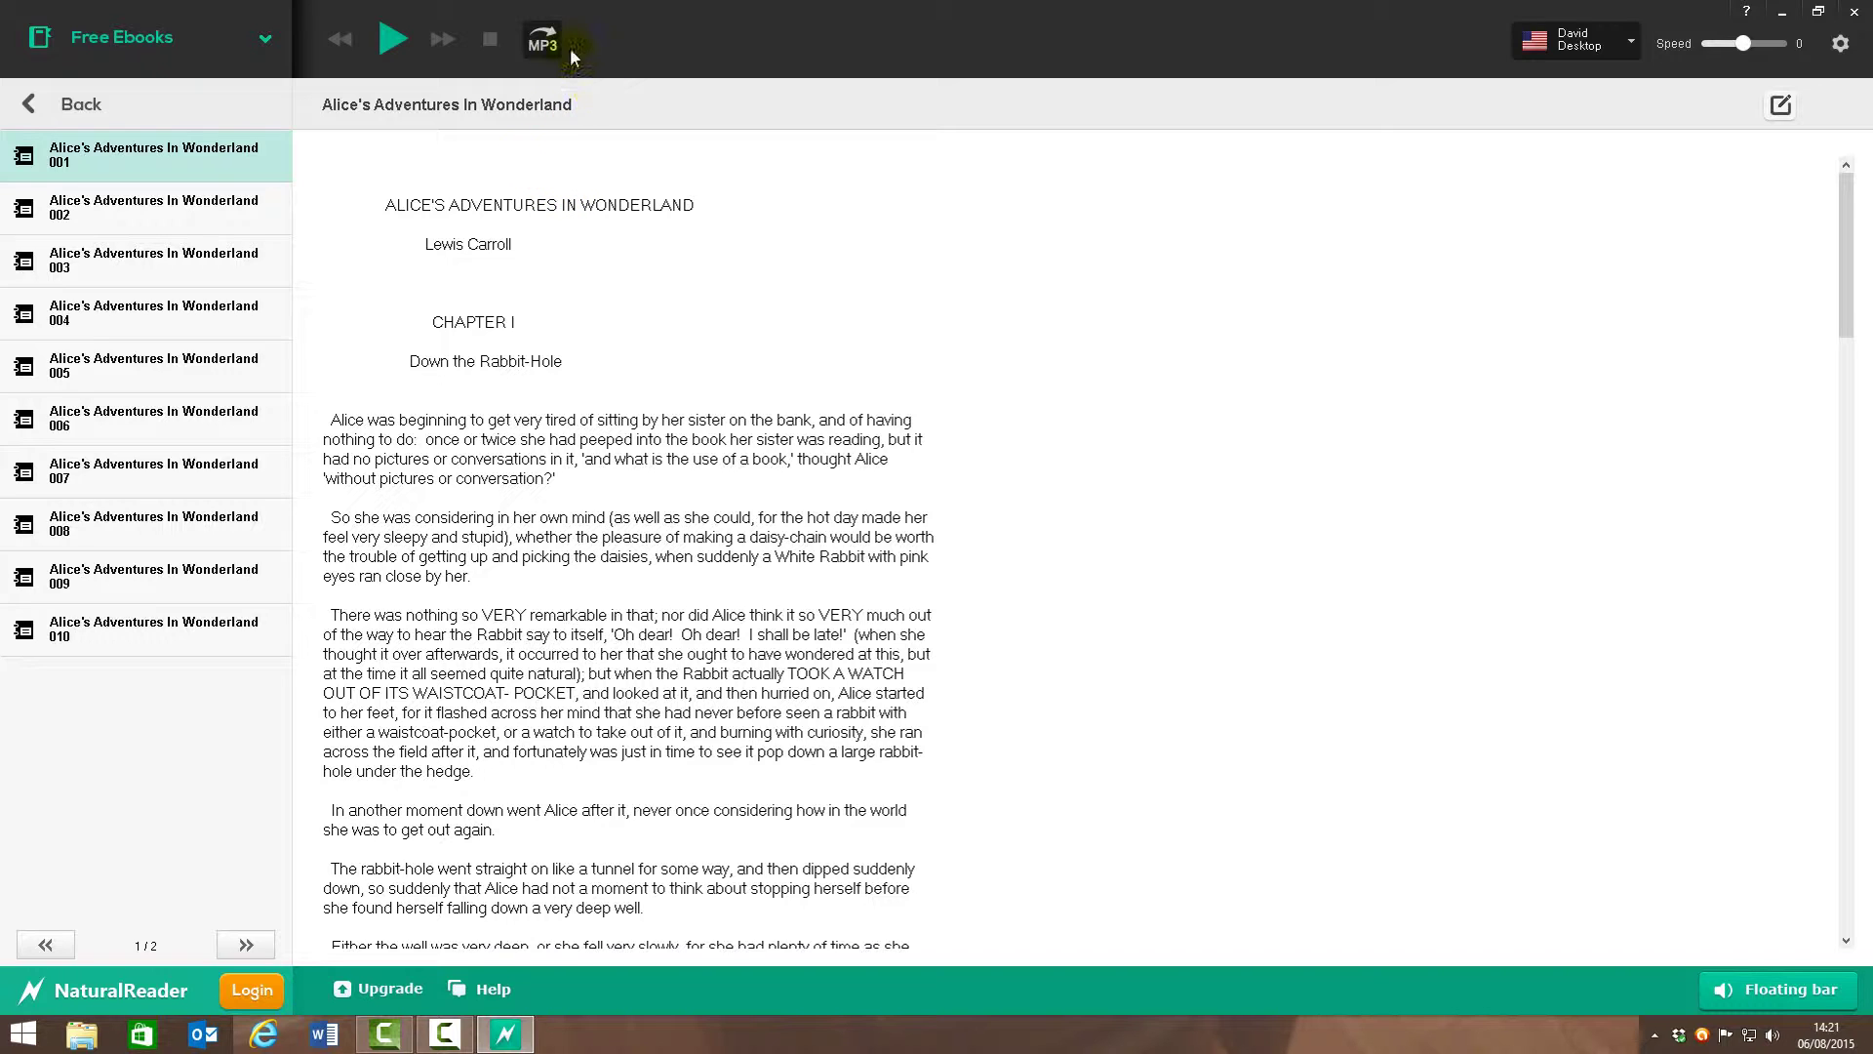
pyautogui.click(551, 390)
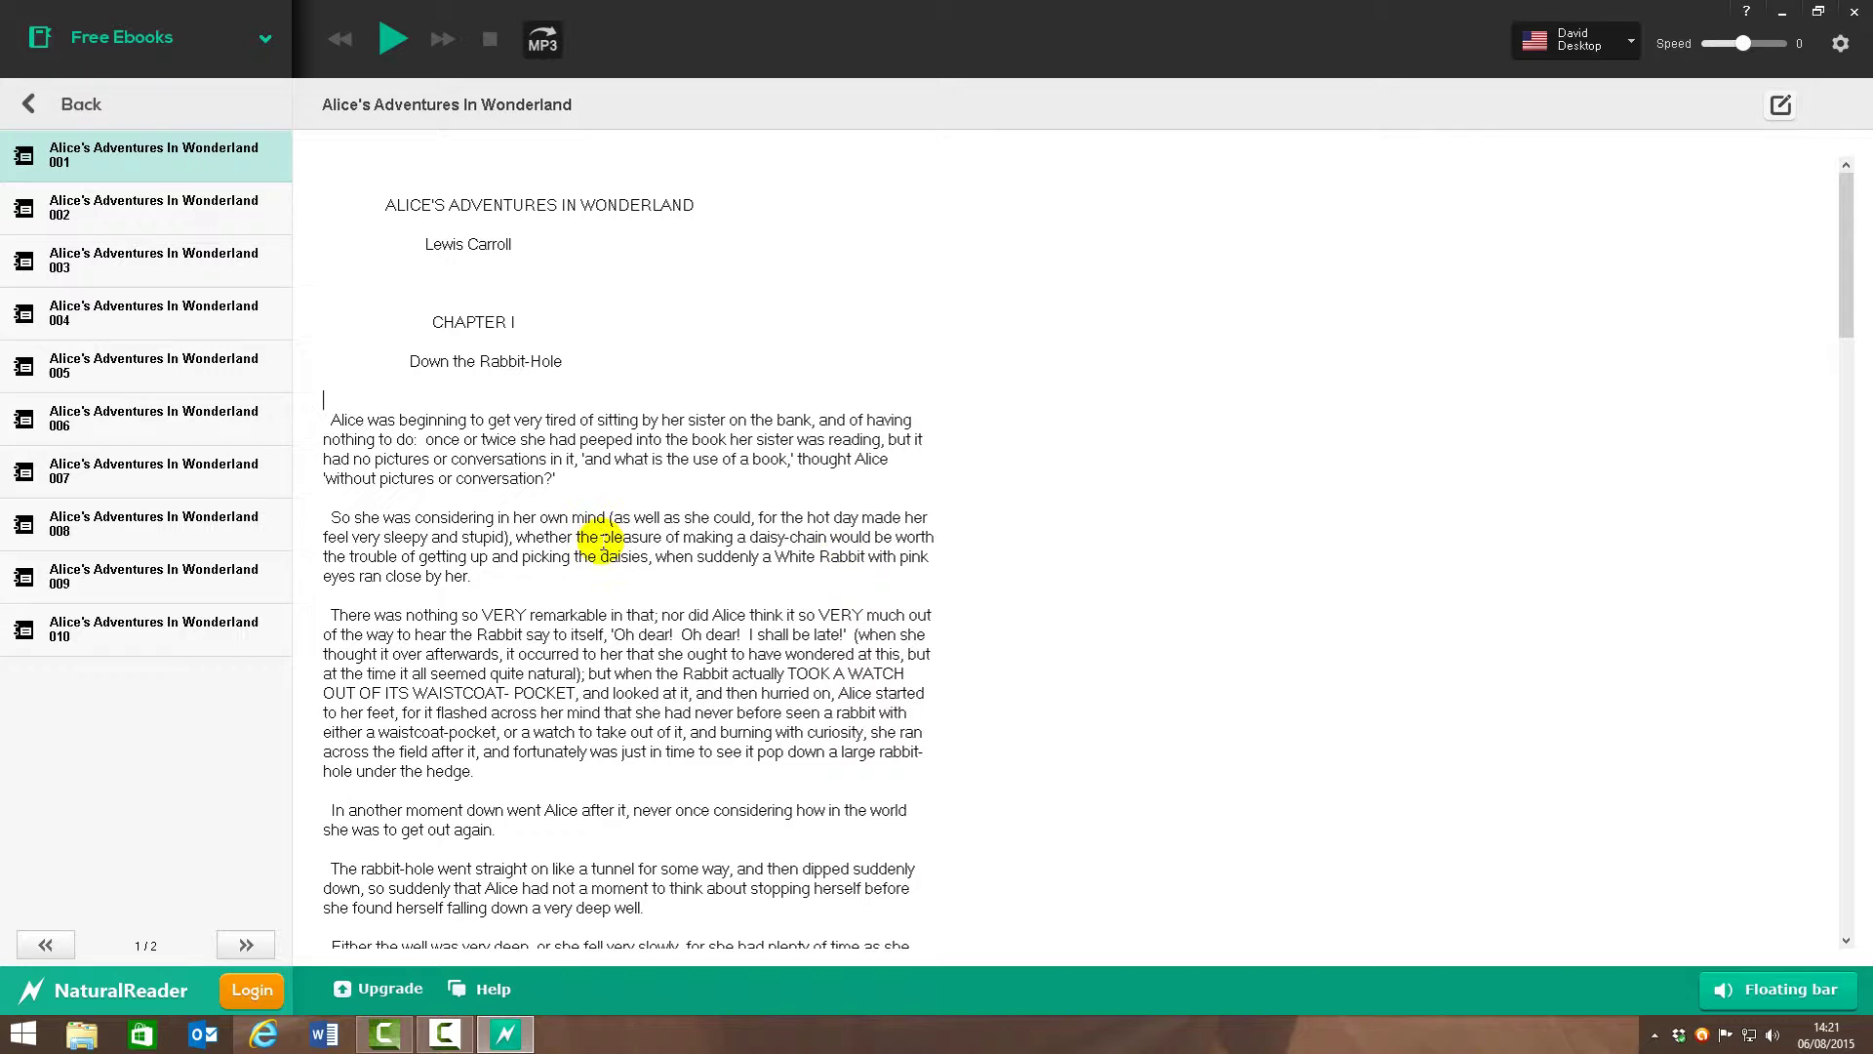
# Reopen Dragon 12 from My Documents without saving the coursework, then minimize NaturalReader
pyautogui.click(264, 38)
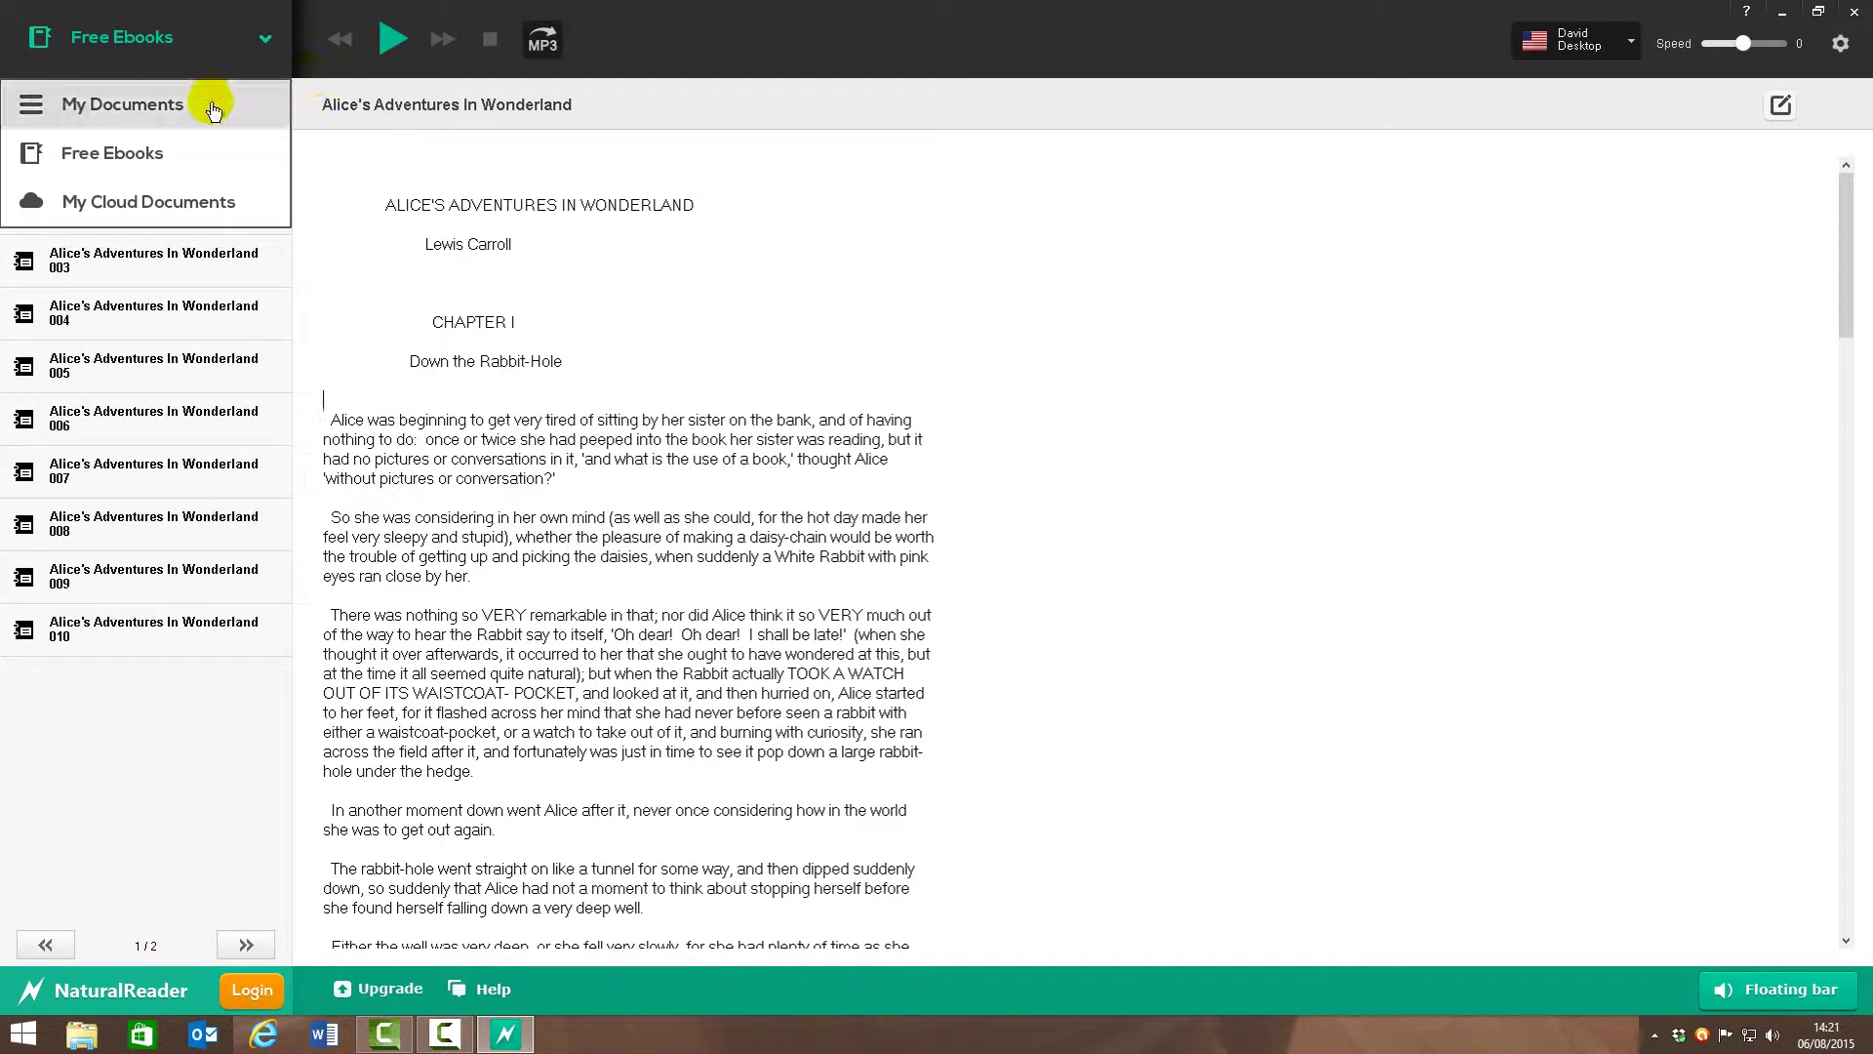
pyautogui.click(94, 105)
pyautogui.click(115, 262)
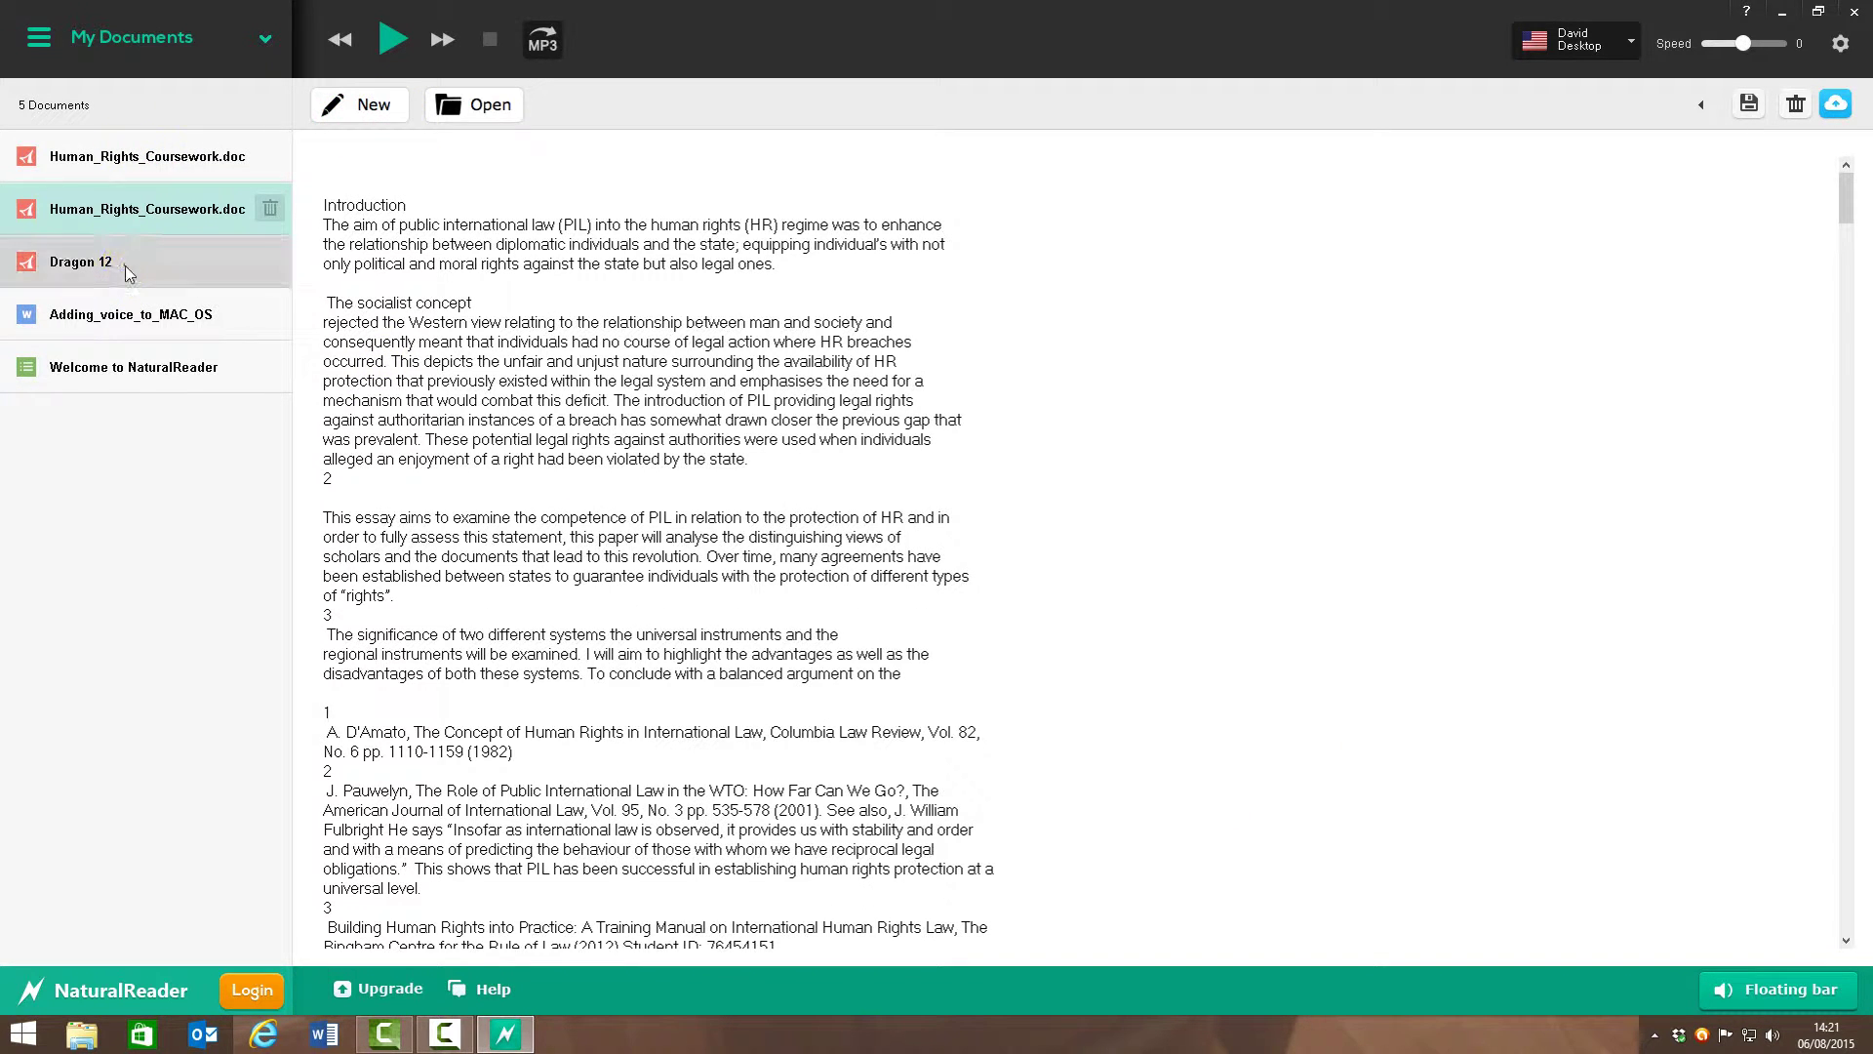
pyautogui.click(954, 577)
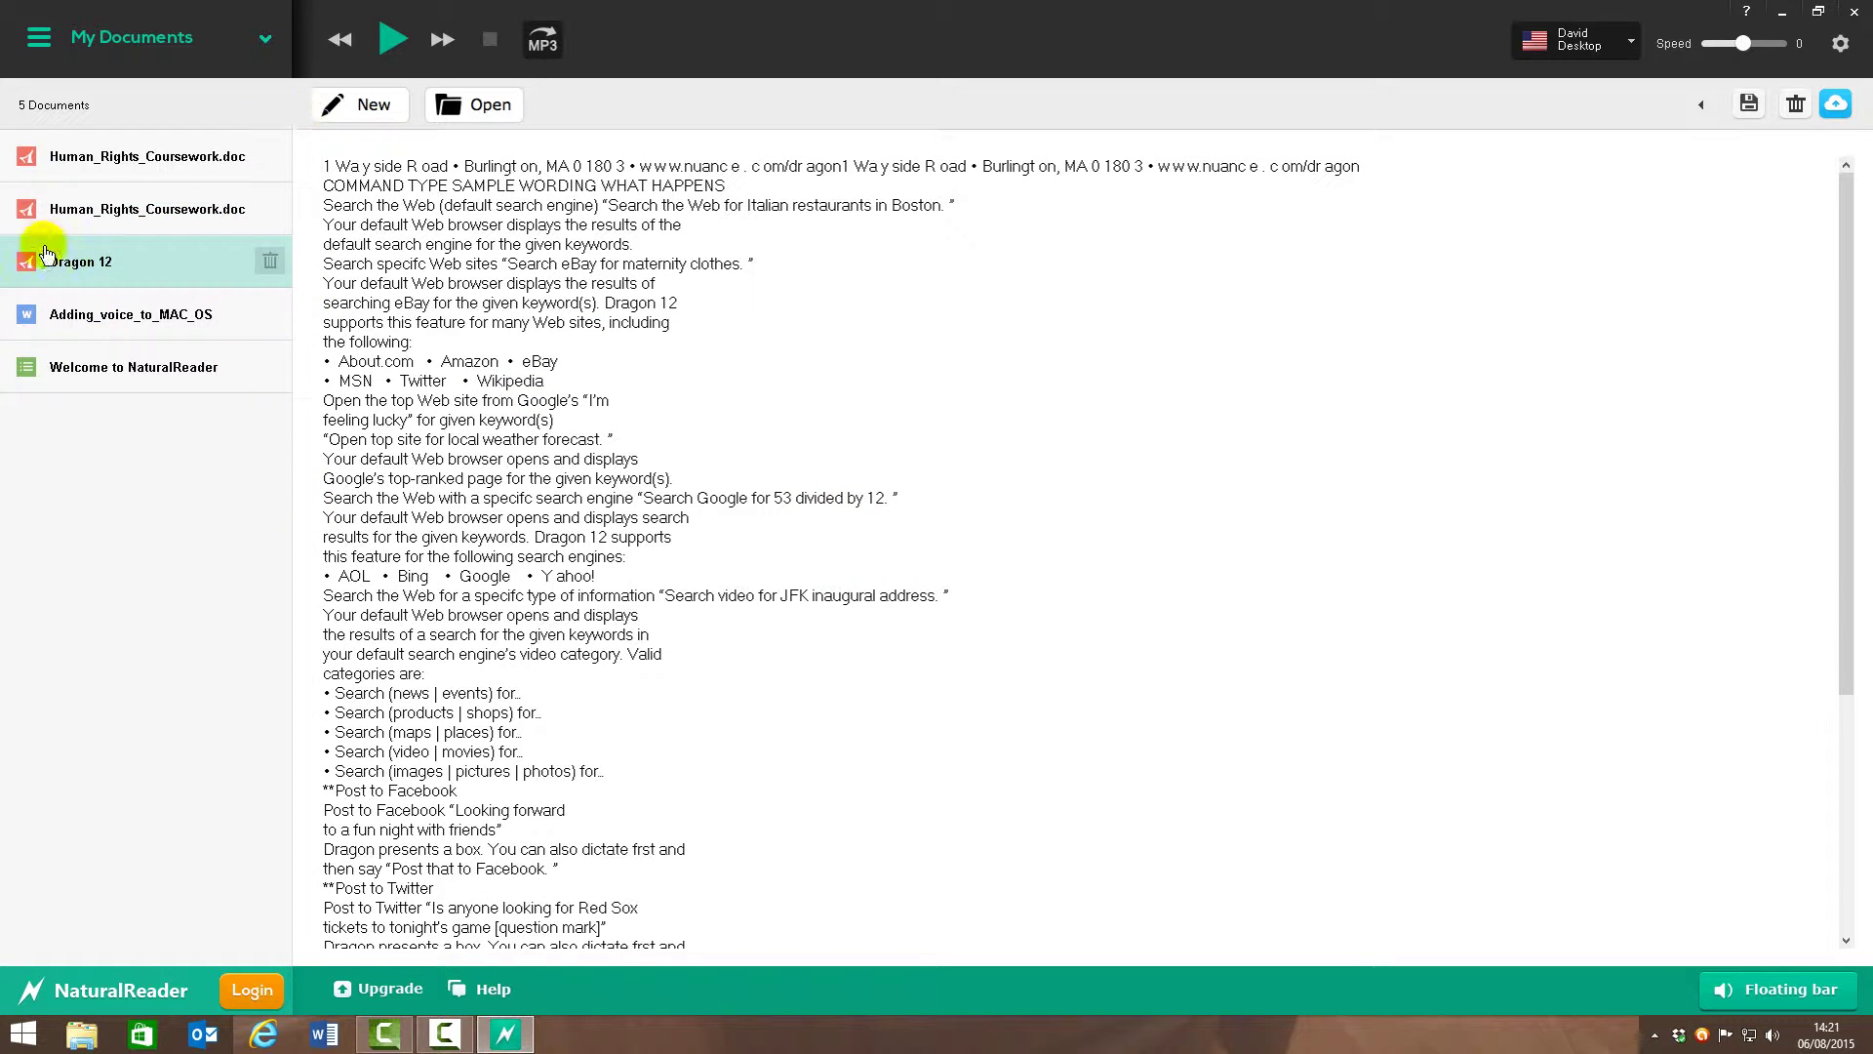
pyautogui.click(1780, 17)
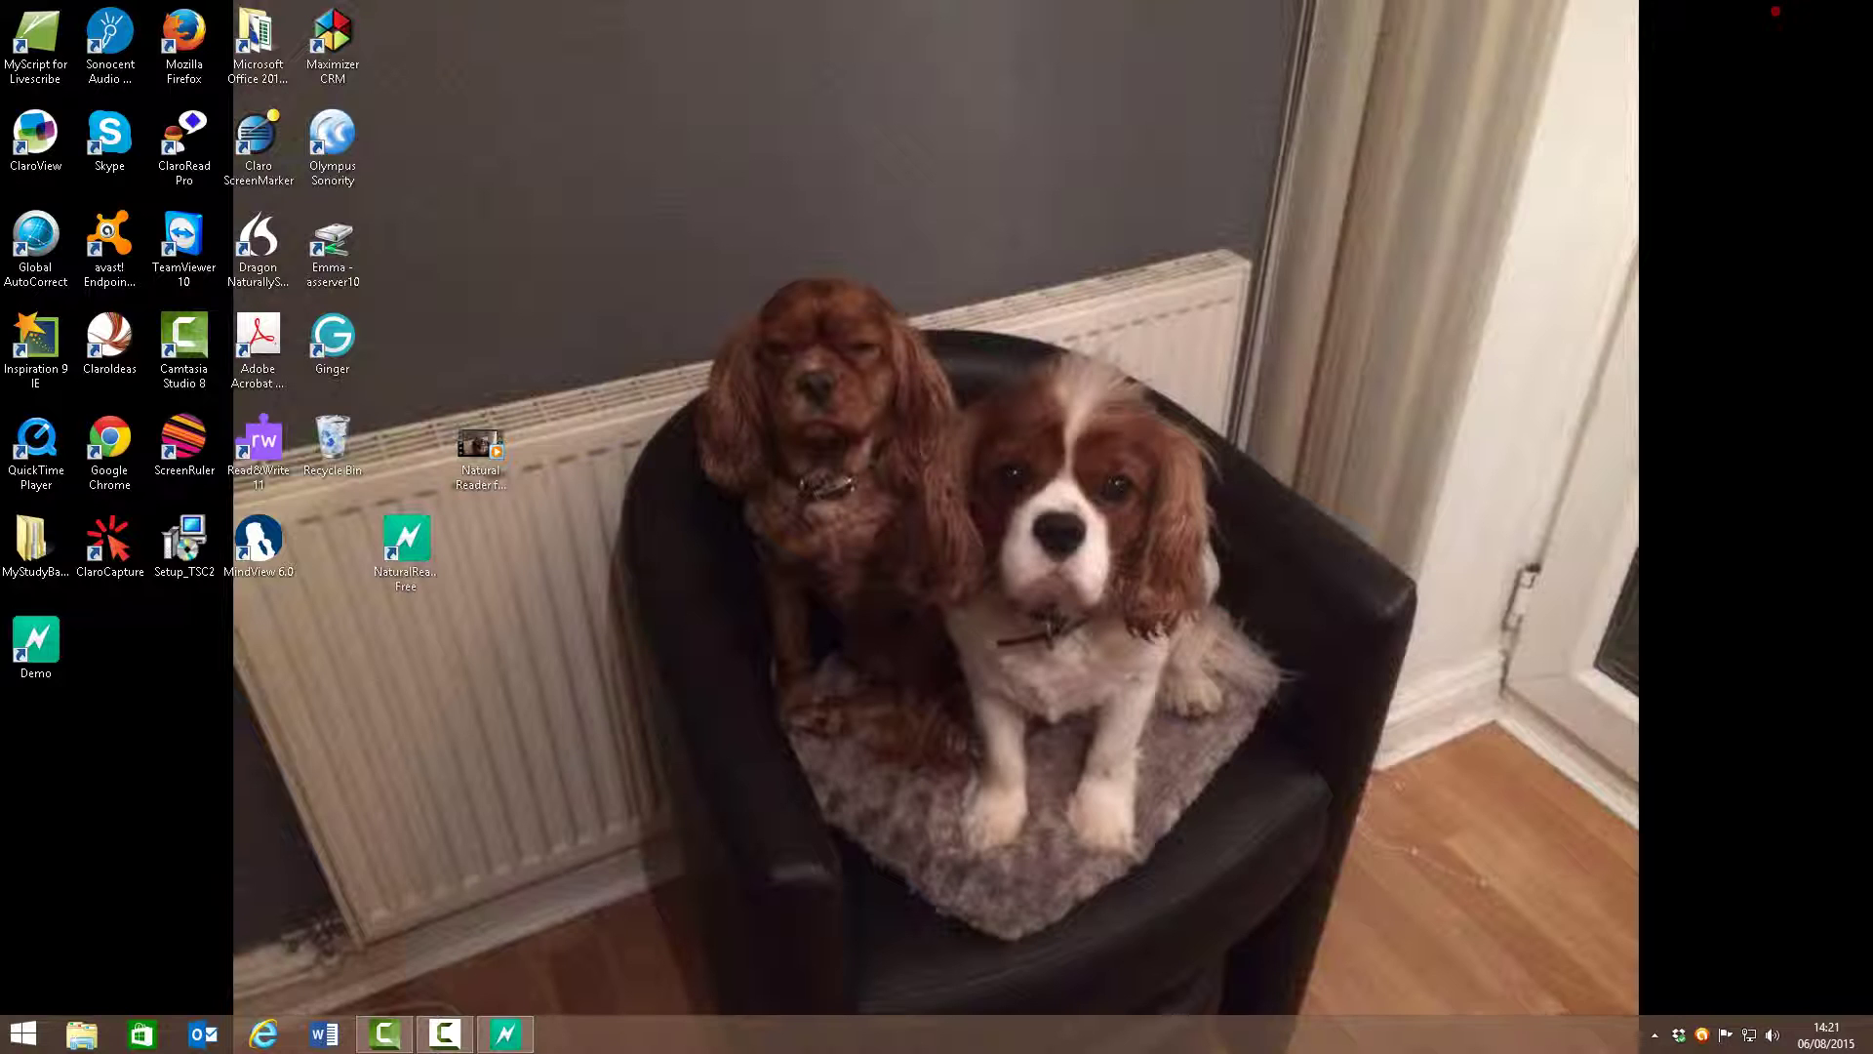
# Open Dragon 12.pdf from the network share's Docs folder in Adobe Acrobat Pro
pyautogui.doubleClick(355, 256)
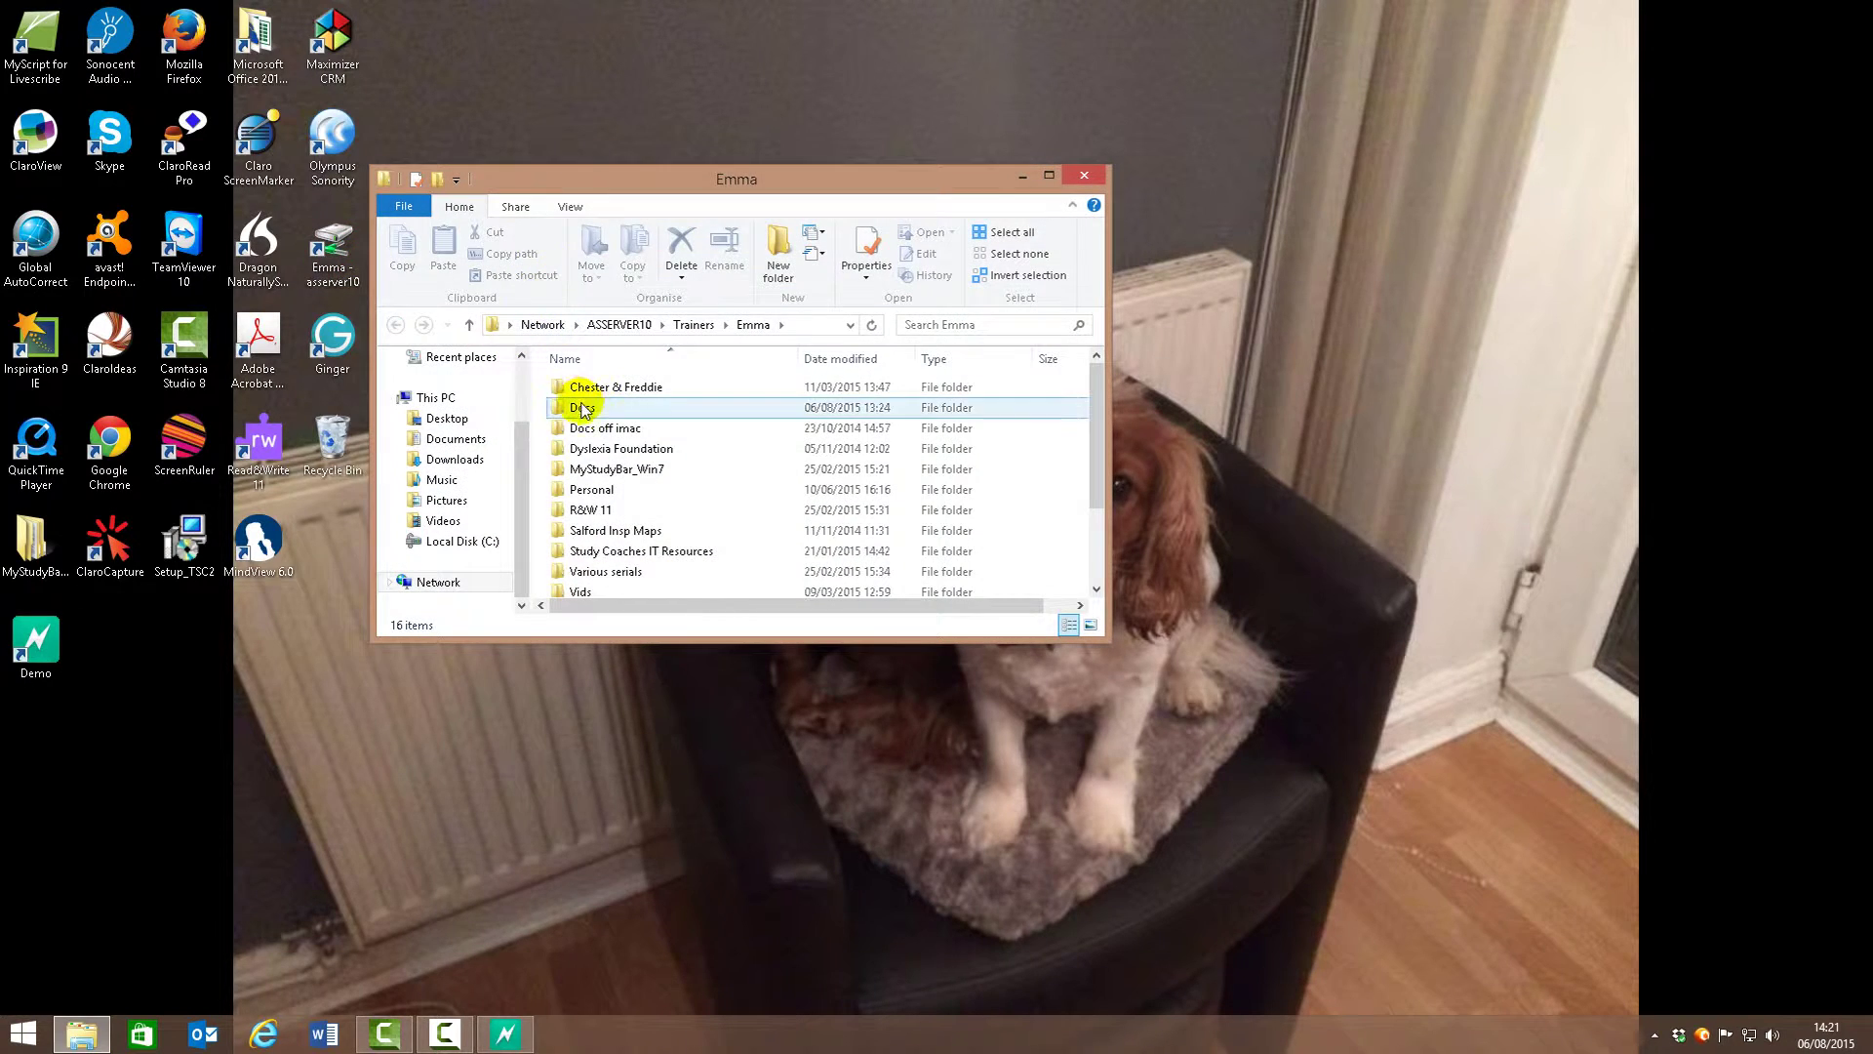
pyautogui.doubleClick(585, 406)
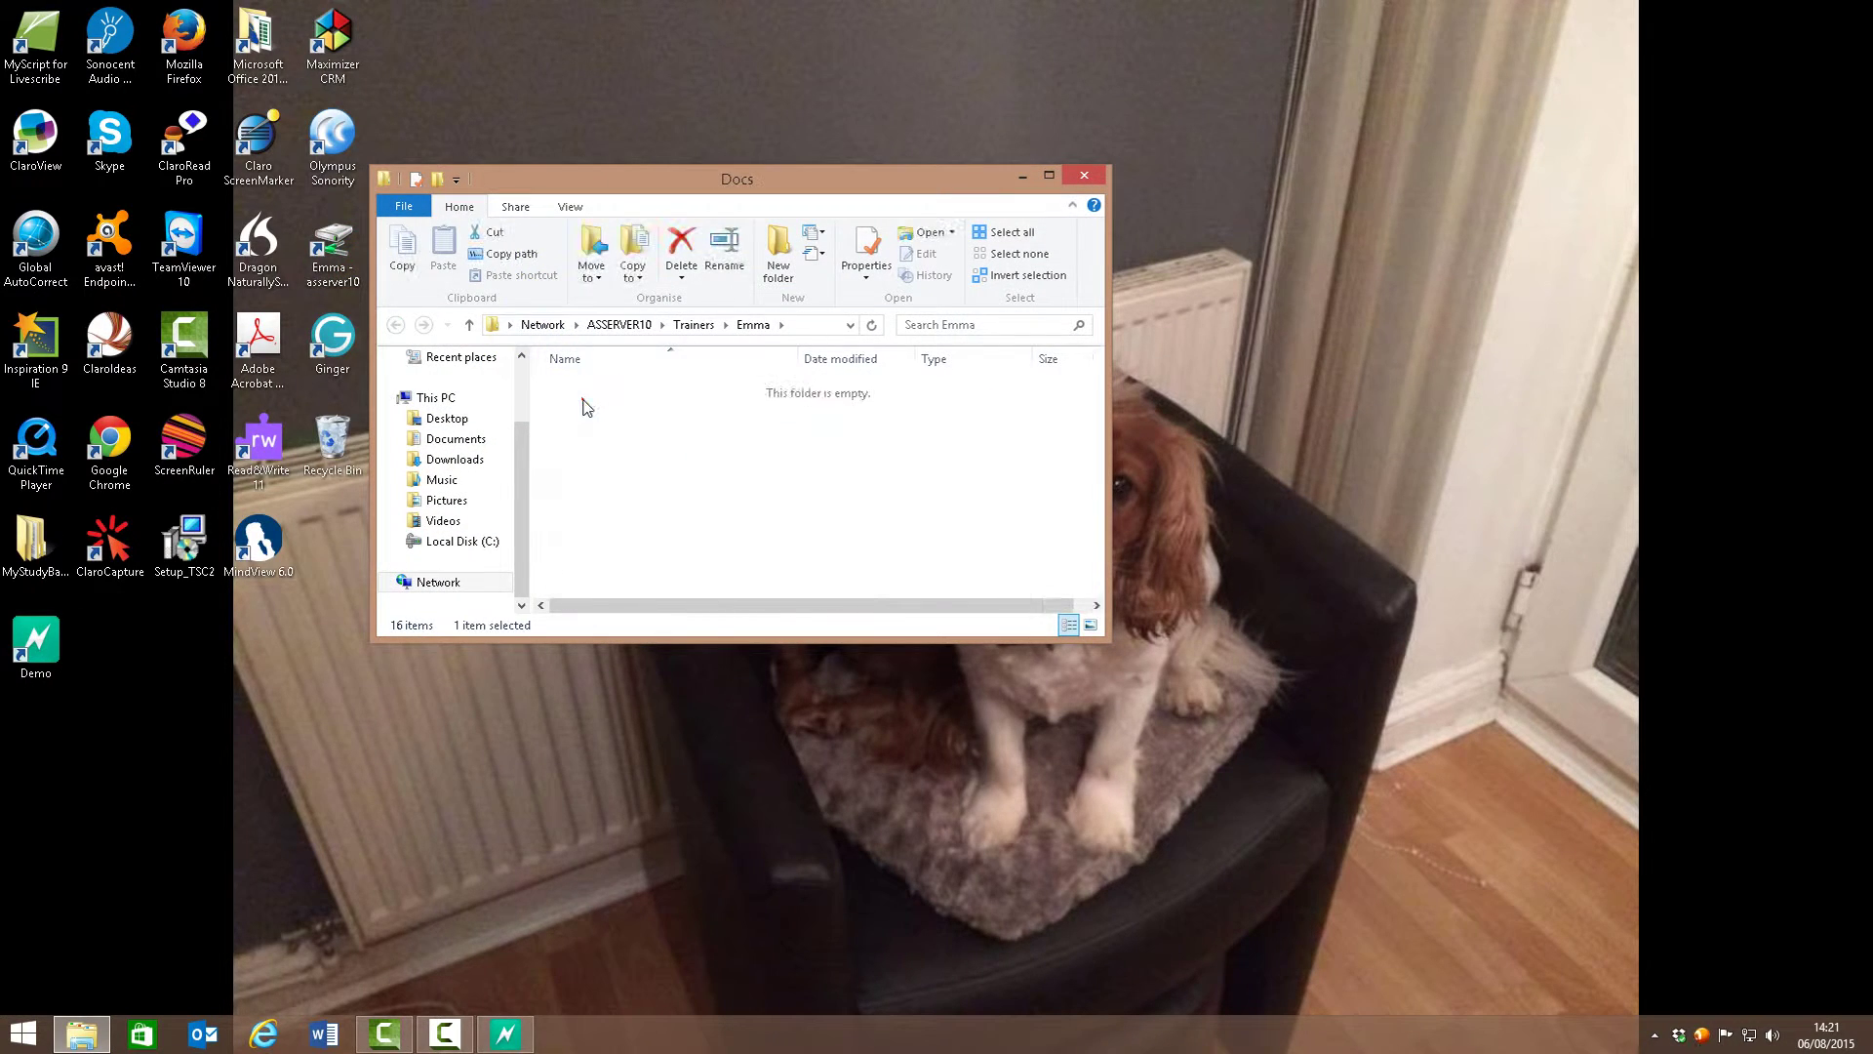
pyautogui.click(1084, 176)
pyautogui.doubleClick(328, 259)
pyautogui.doubleClick(587, 408)
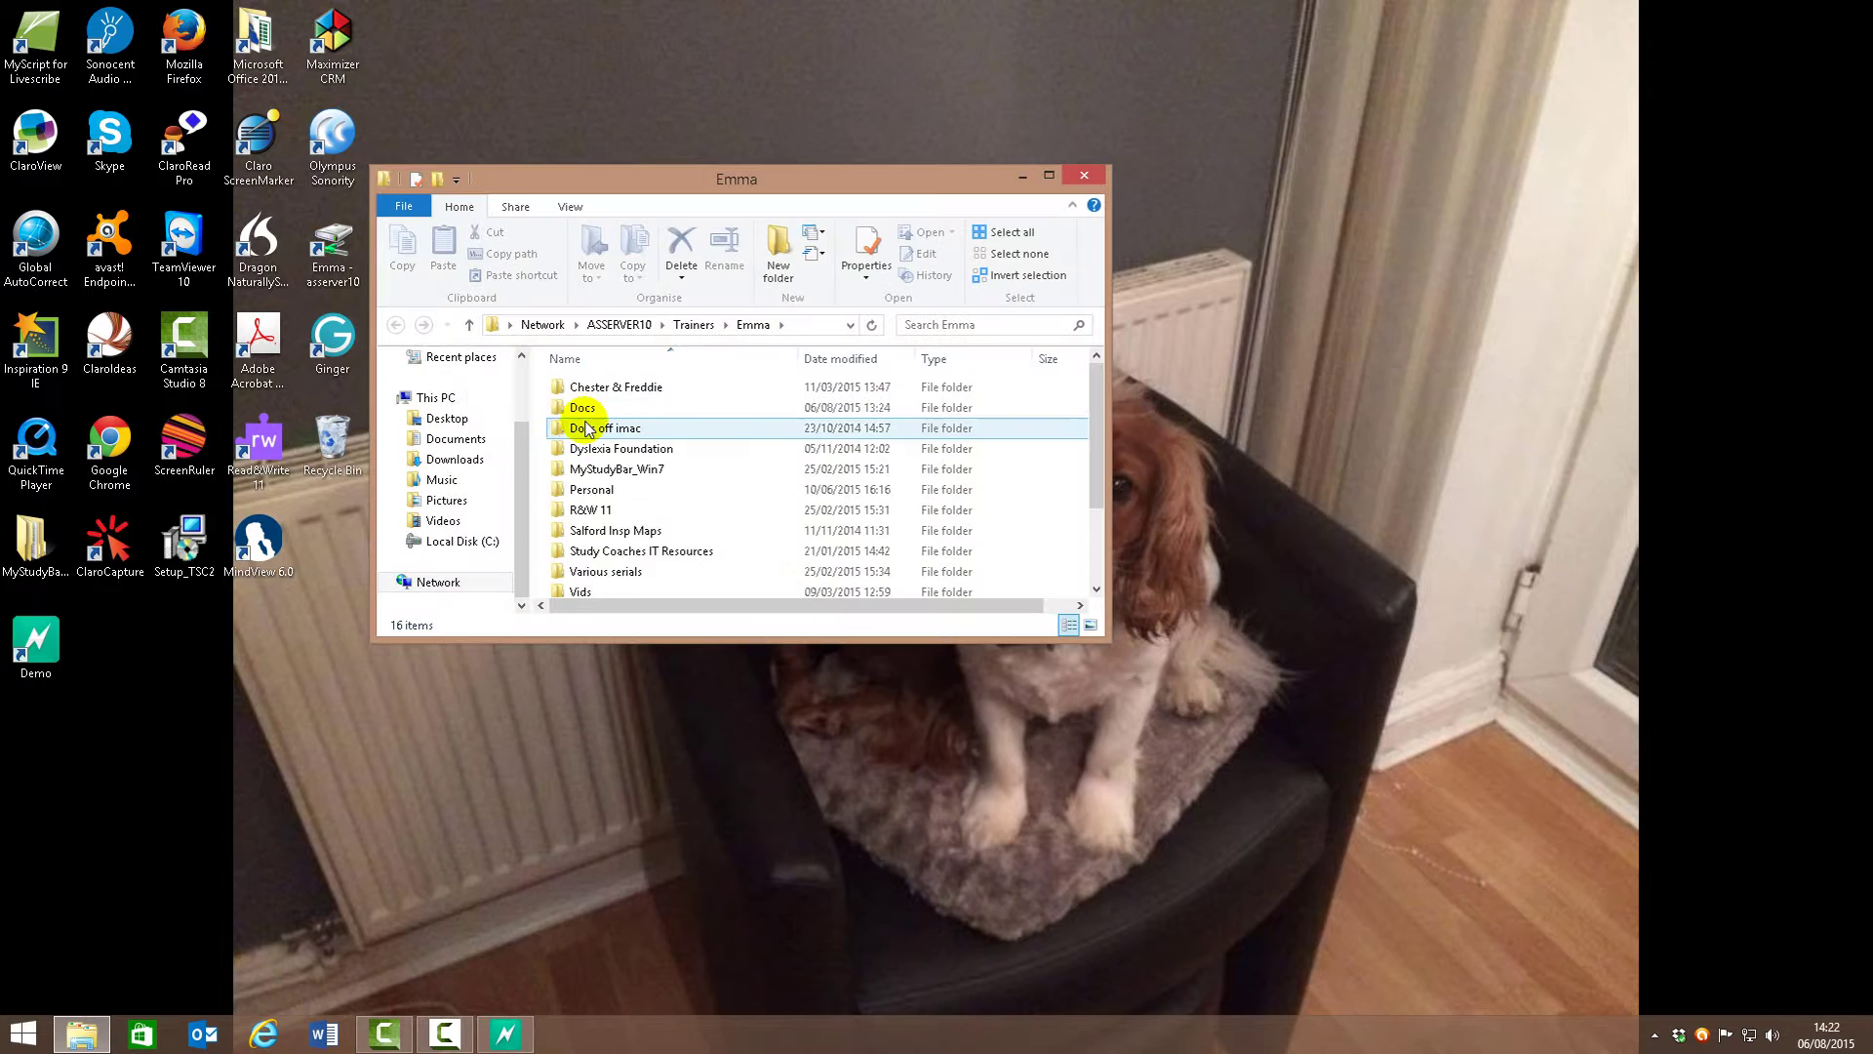
pyautogui.scroll(-1, 686, 508)
pyautogui.scroll(-5, 686, 508)
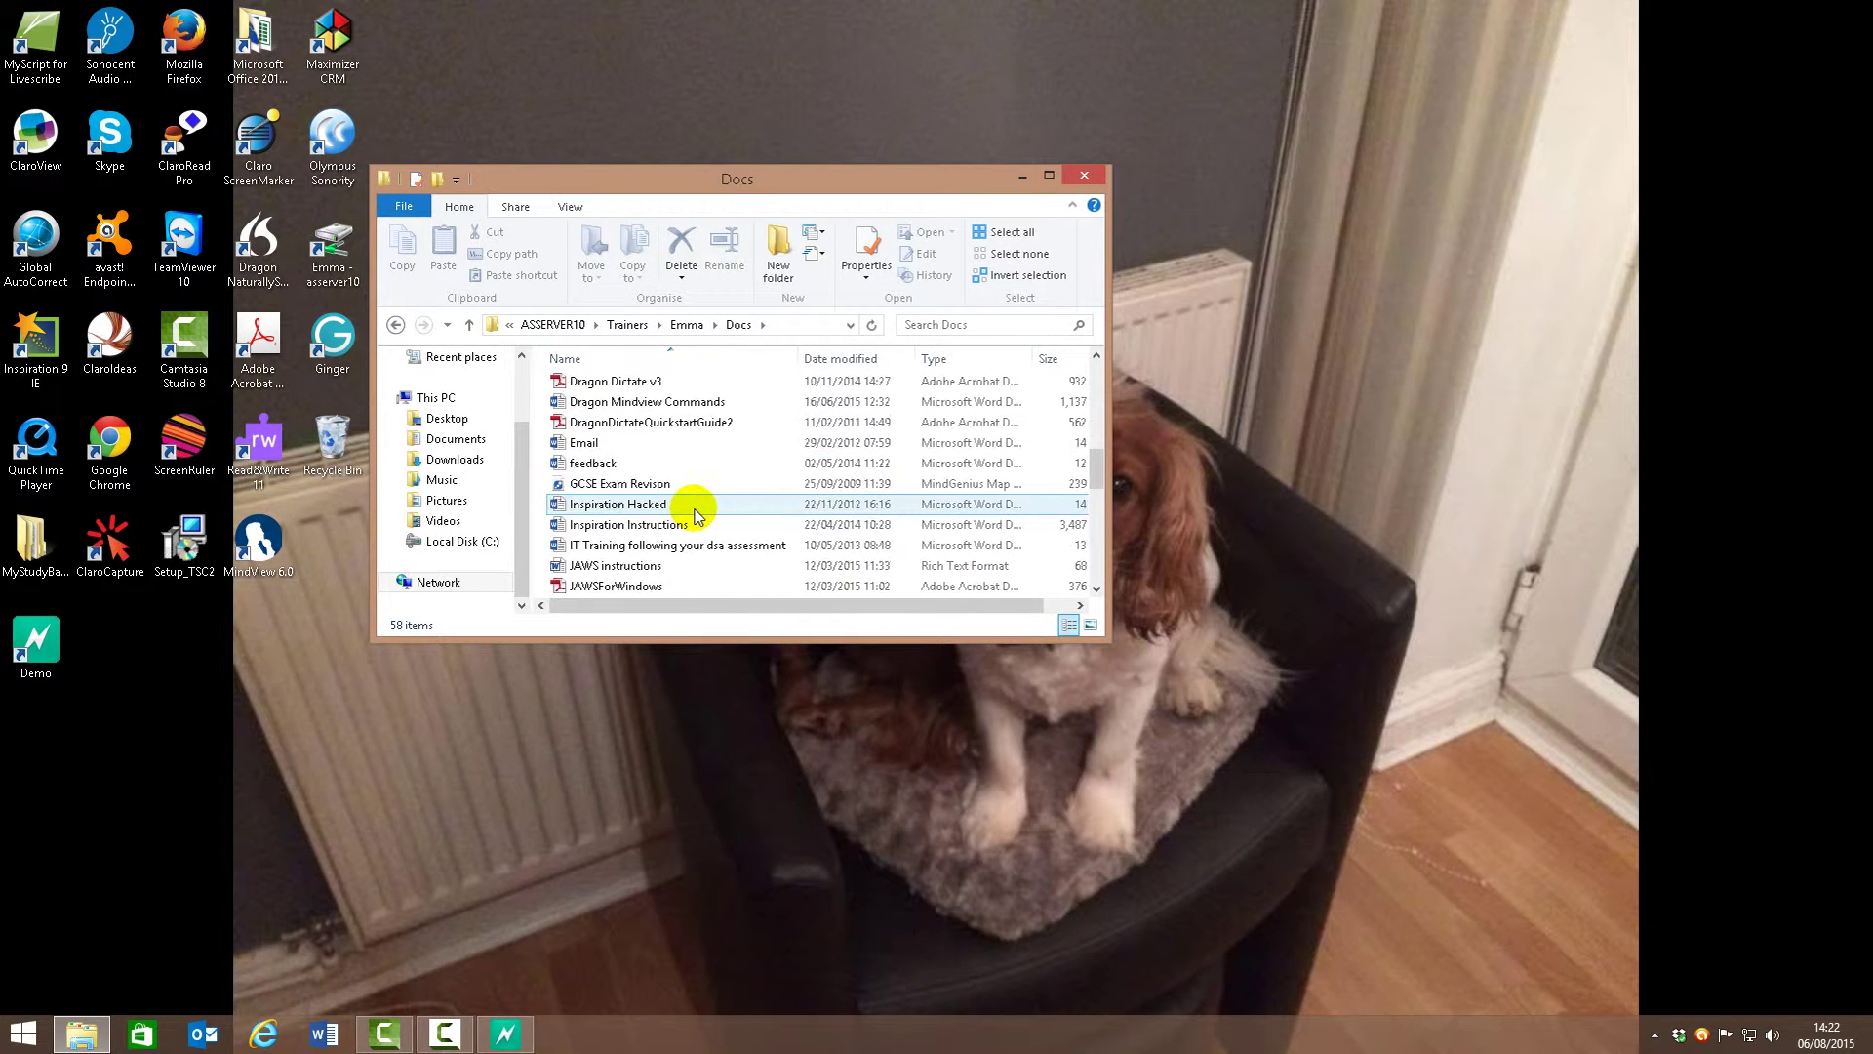
pyautogui.doubleClick(677, 442)
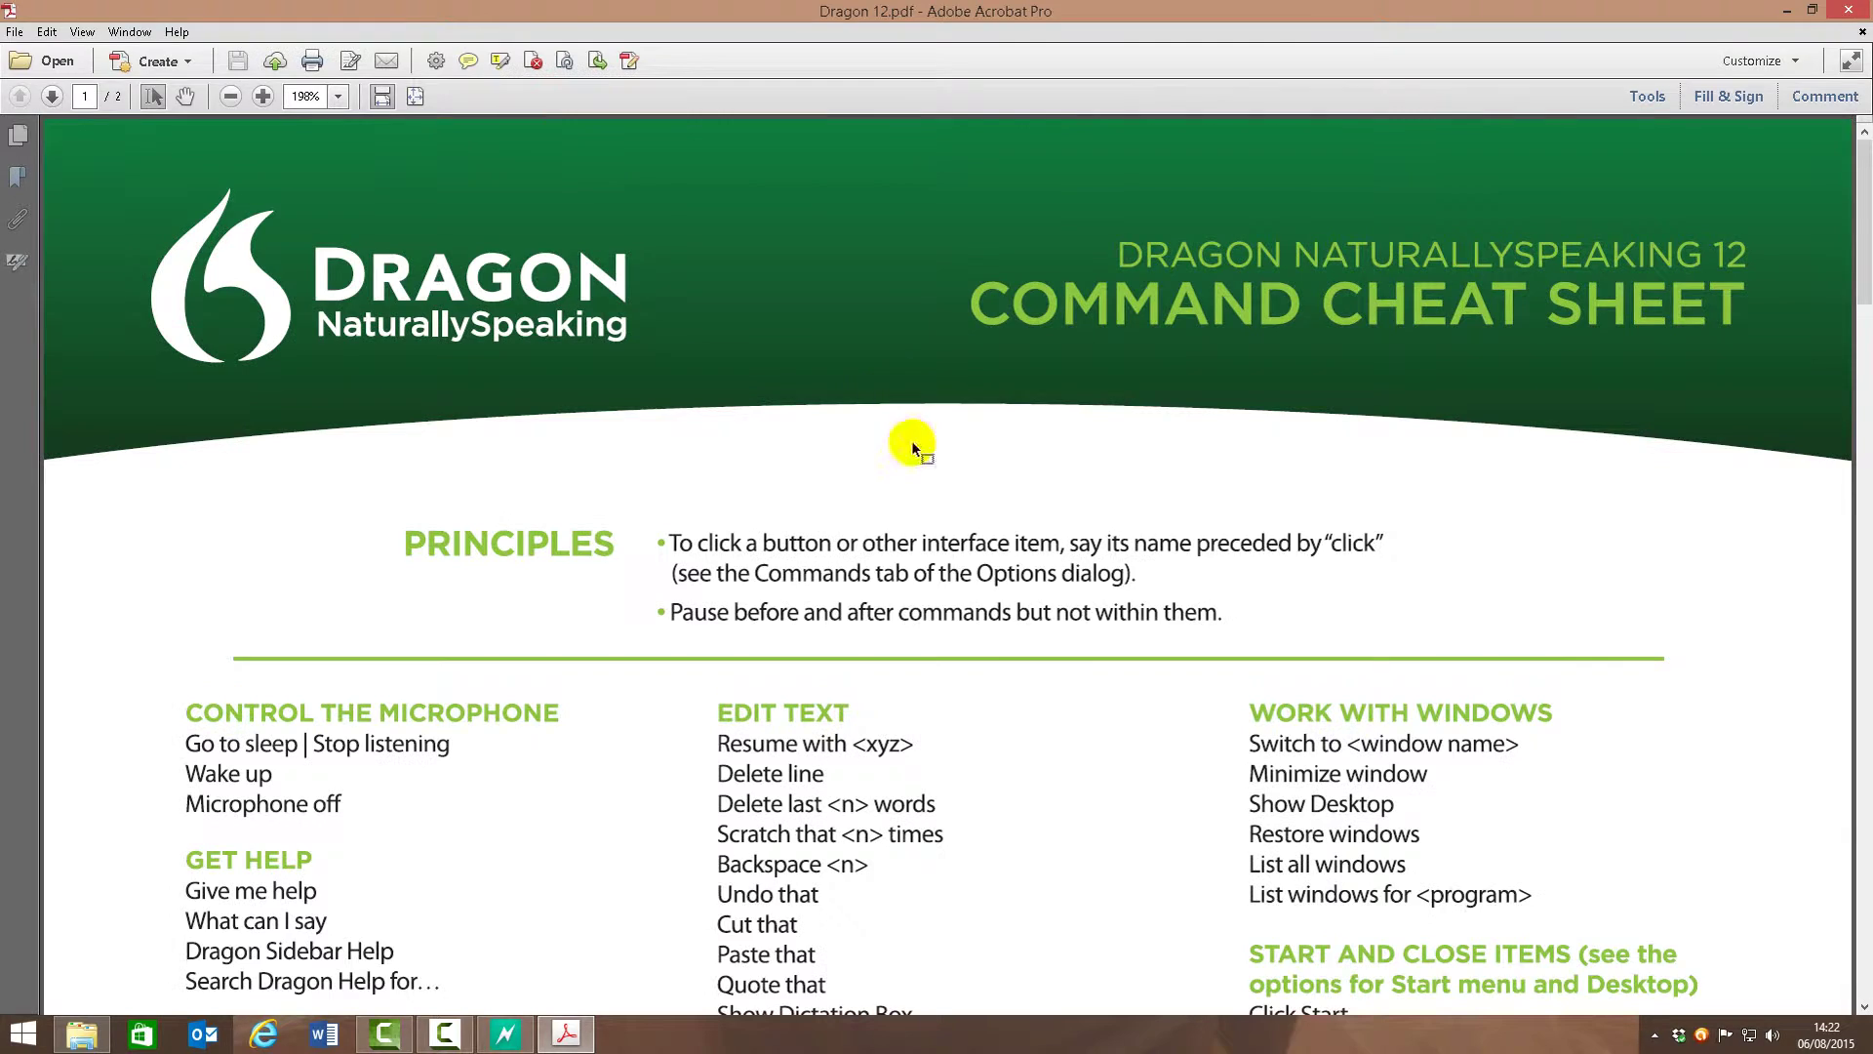
# Try to select the PRINCIPLES bullet text on the cheat sheet page with marquee drags
pyautogui.moveTo(1864, 170); pyautogui.dragTo(1868, 88)
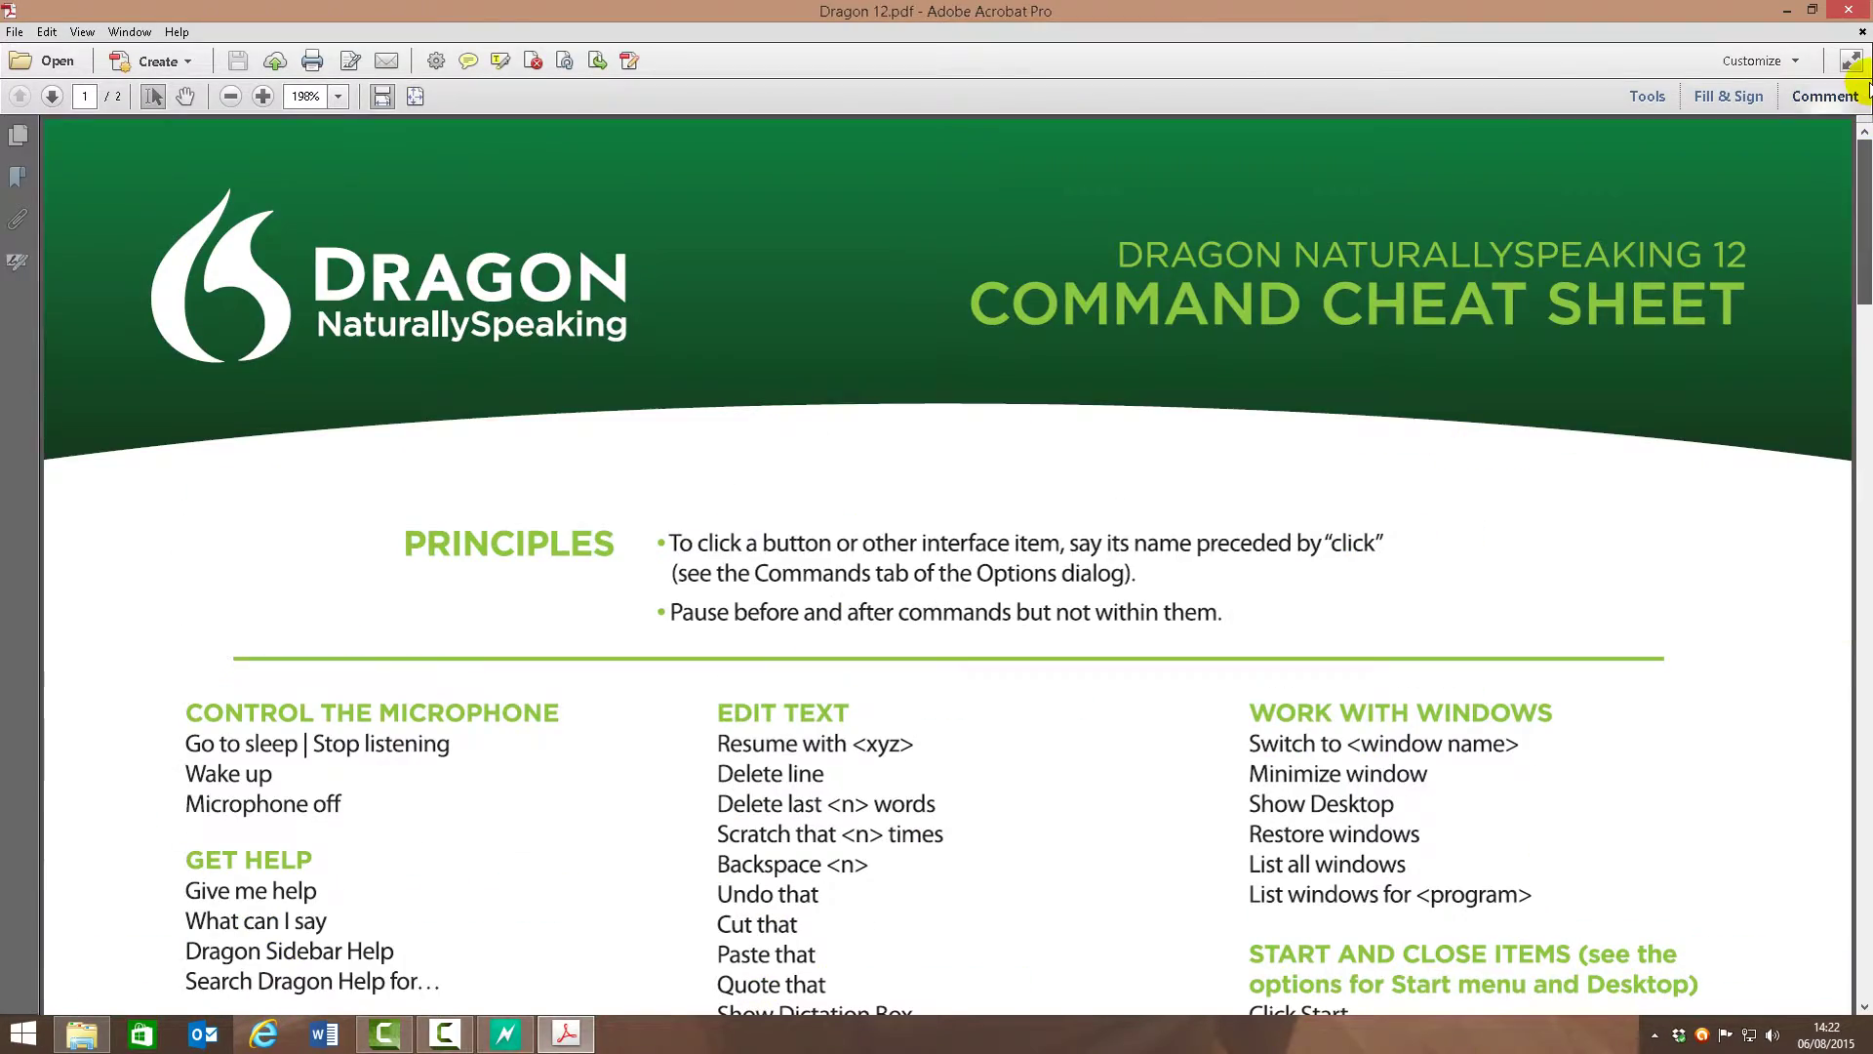
pyautogui.moveTo(395, 465); pyautogui.dragTo(1261, 752)
pyautogui.moveTo(553, 456); pyautogui.dragTo(981, 834)
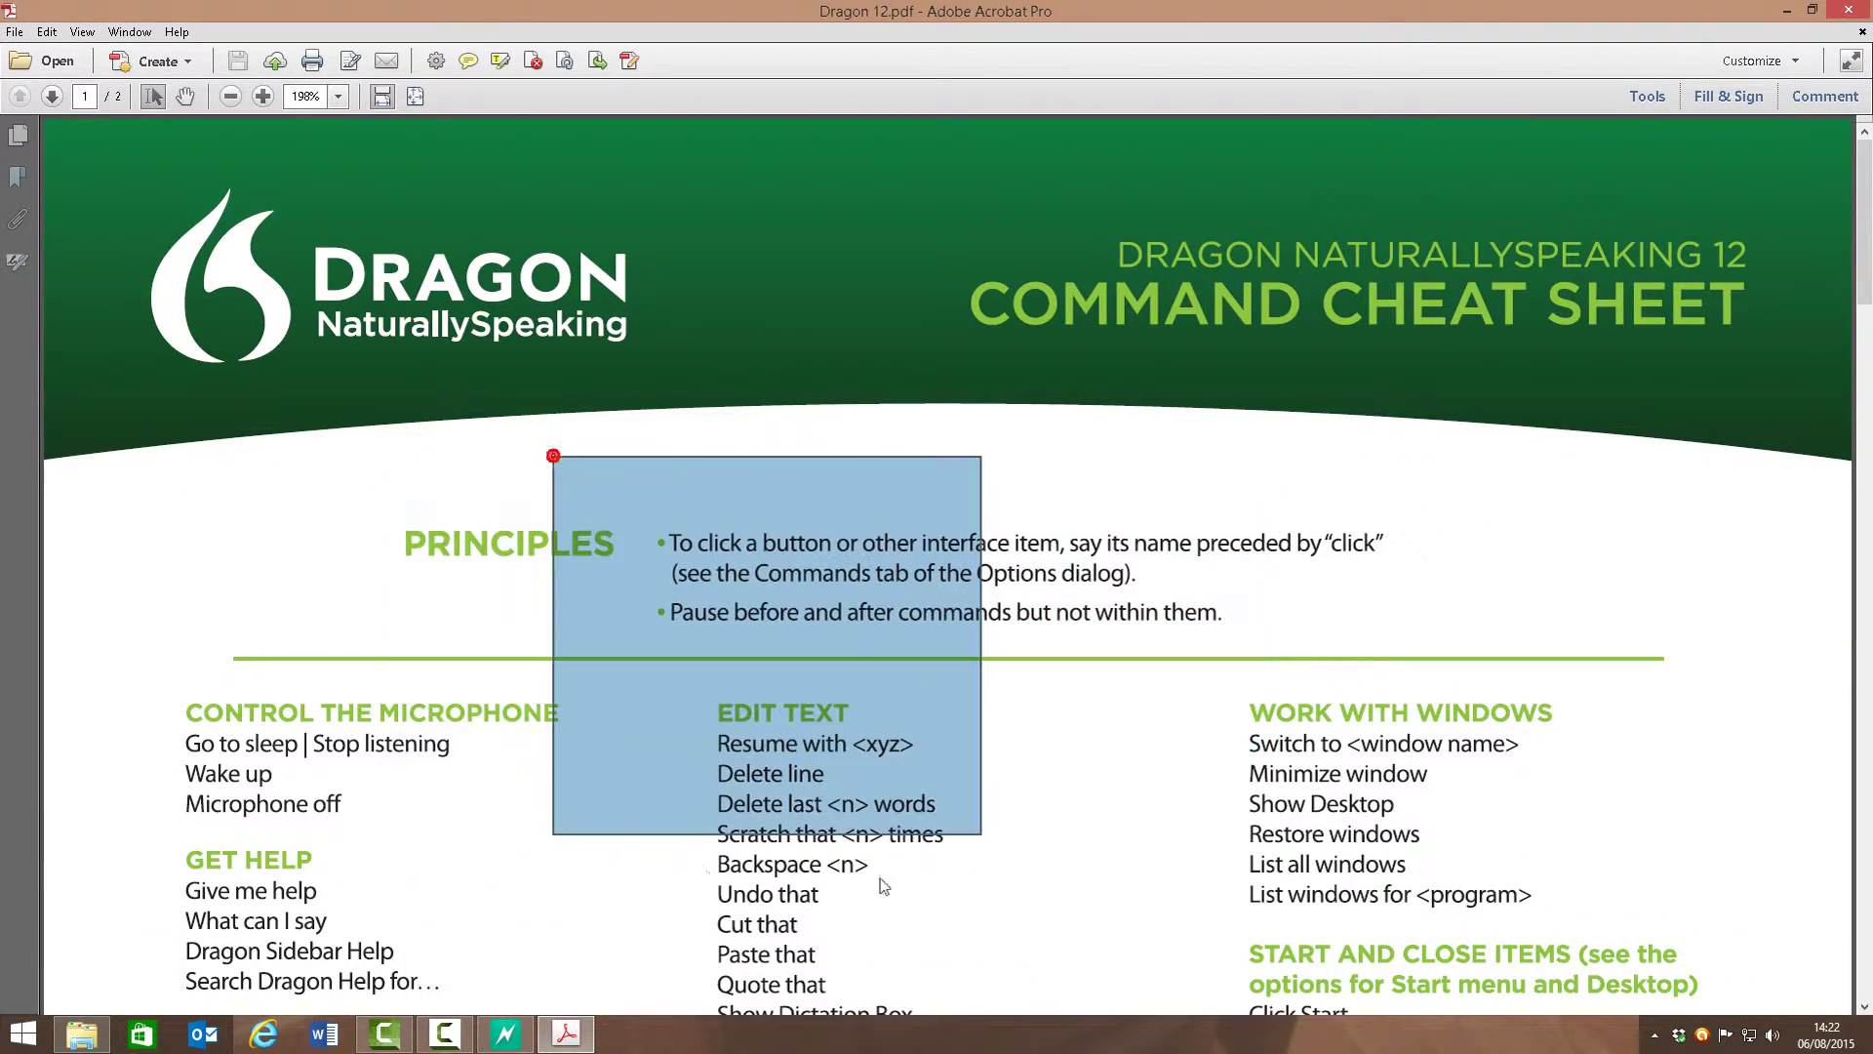
pyautogui.moveTo(88, 654); pyautogui.dragTo(576, 815)
pyautogui.moveTo(542, 515); pyautogui.dragTo(1296, 646)
pyautogui.moveTo(1089, 714); pyautogui.dragTo(1762, 856)
pyautogui.moveTo(826, 448); pyautogui.dragTo(864, 835)
pyautogui.moveTo(603, 574); pyautogui.dragTo(1421, 621)
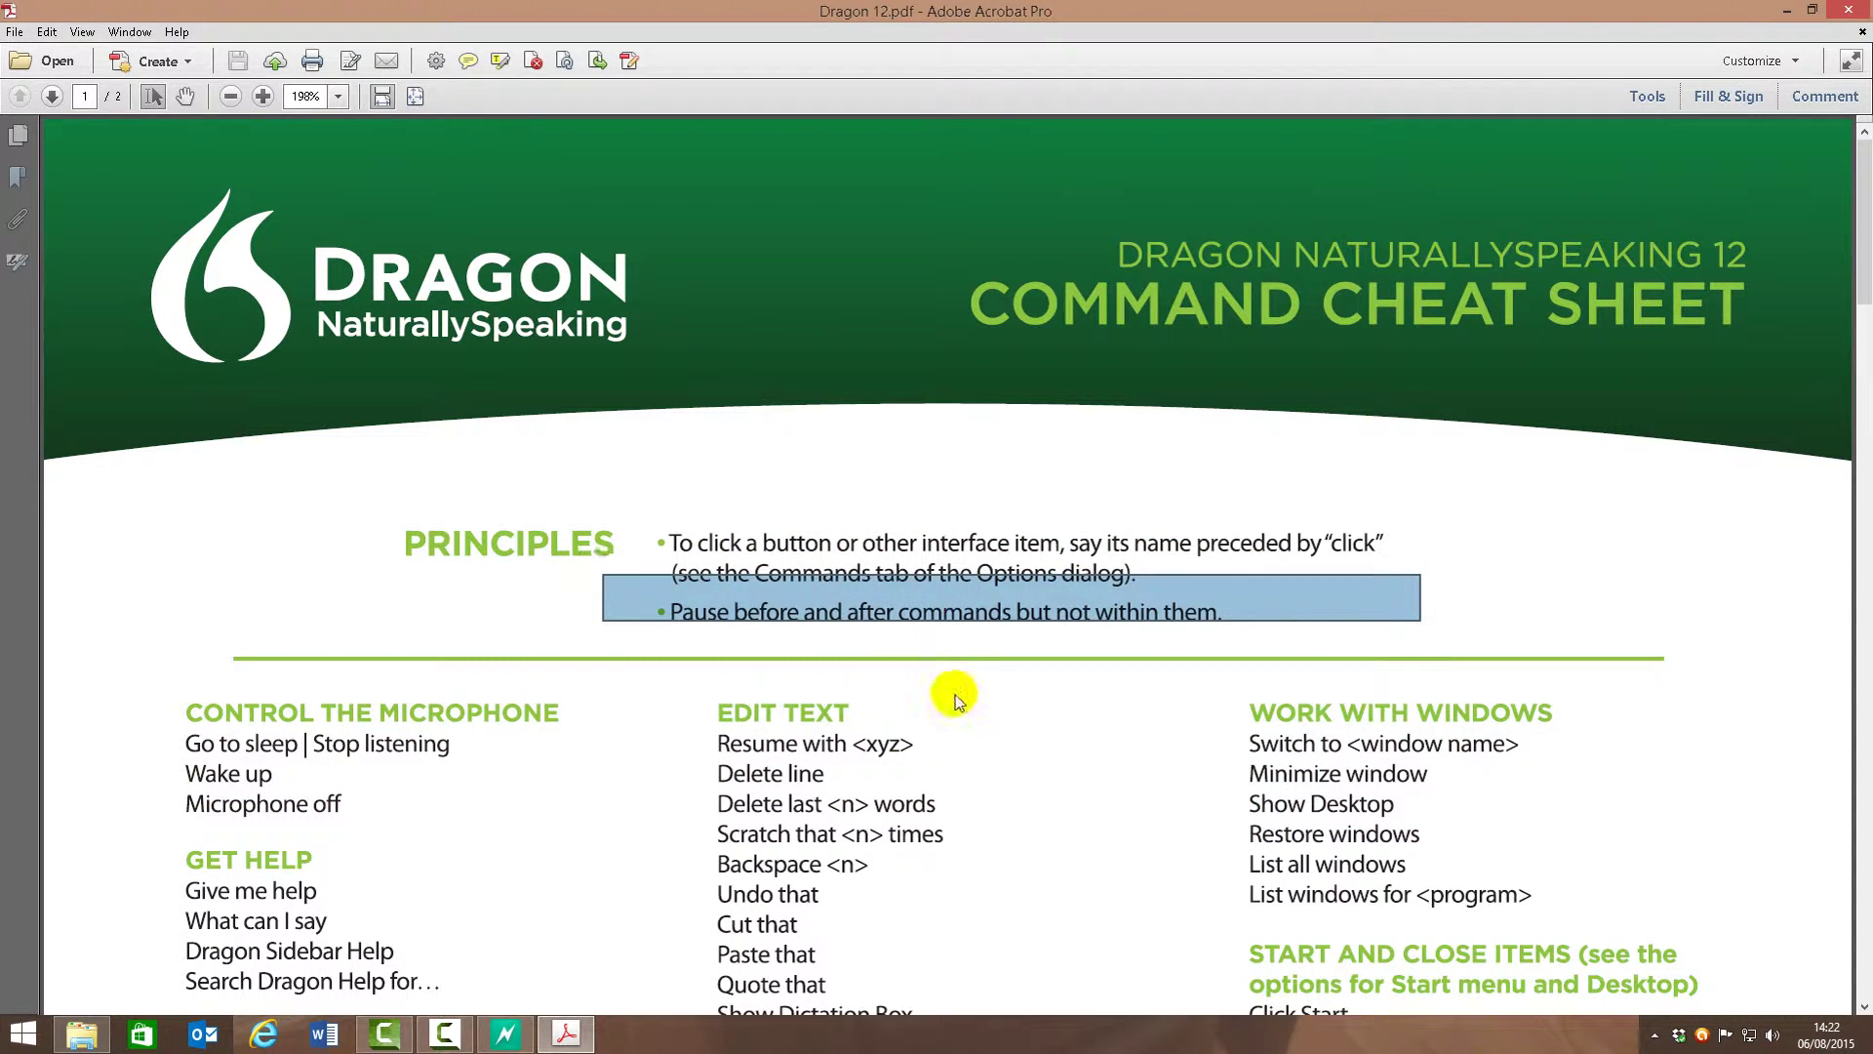
# Clear the selection box, then close Acrobat and the Docs folder window
pyautogui.click(765, 596)
pyautogui.moveTo(1865, 305); pyautogui.dragTo(1858, 210)
pyautogui.click(446, 536)
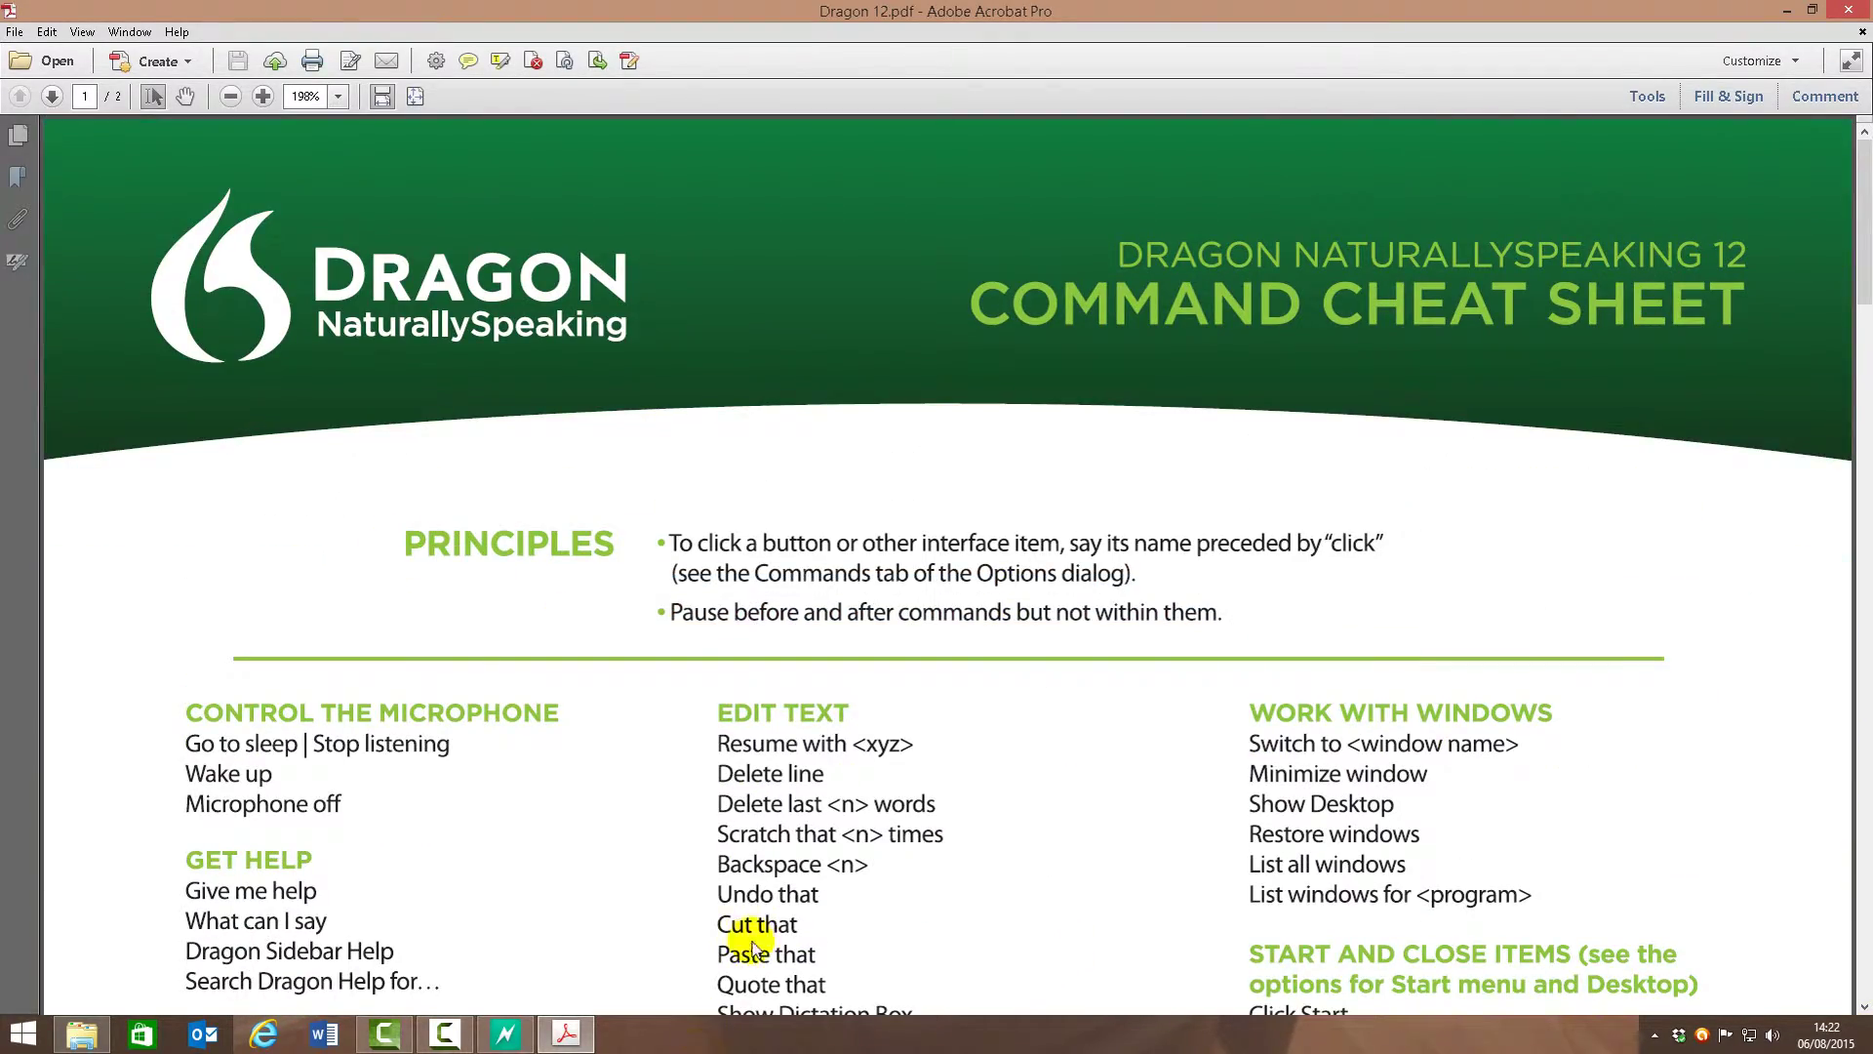
pyautogui.click(1854, 9)
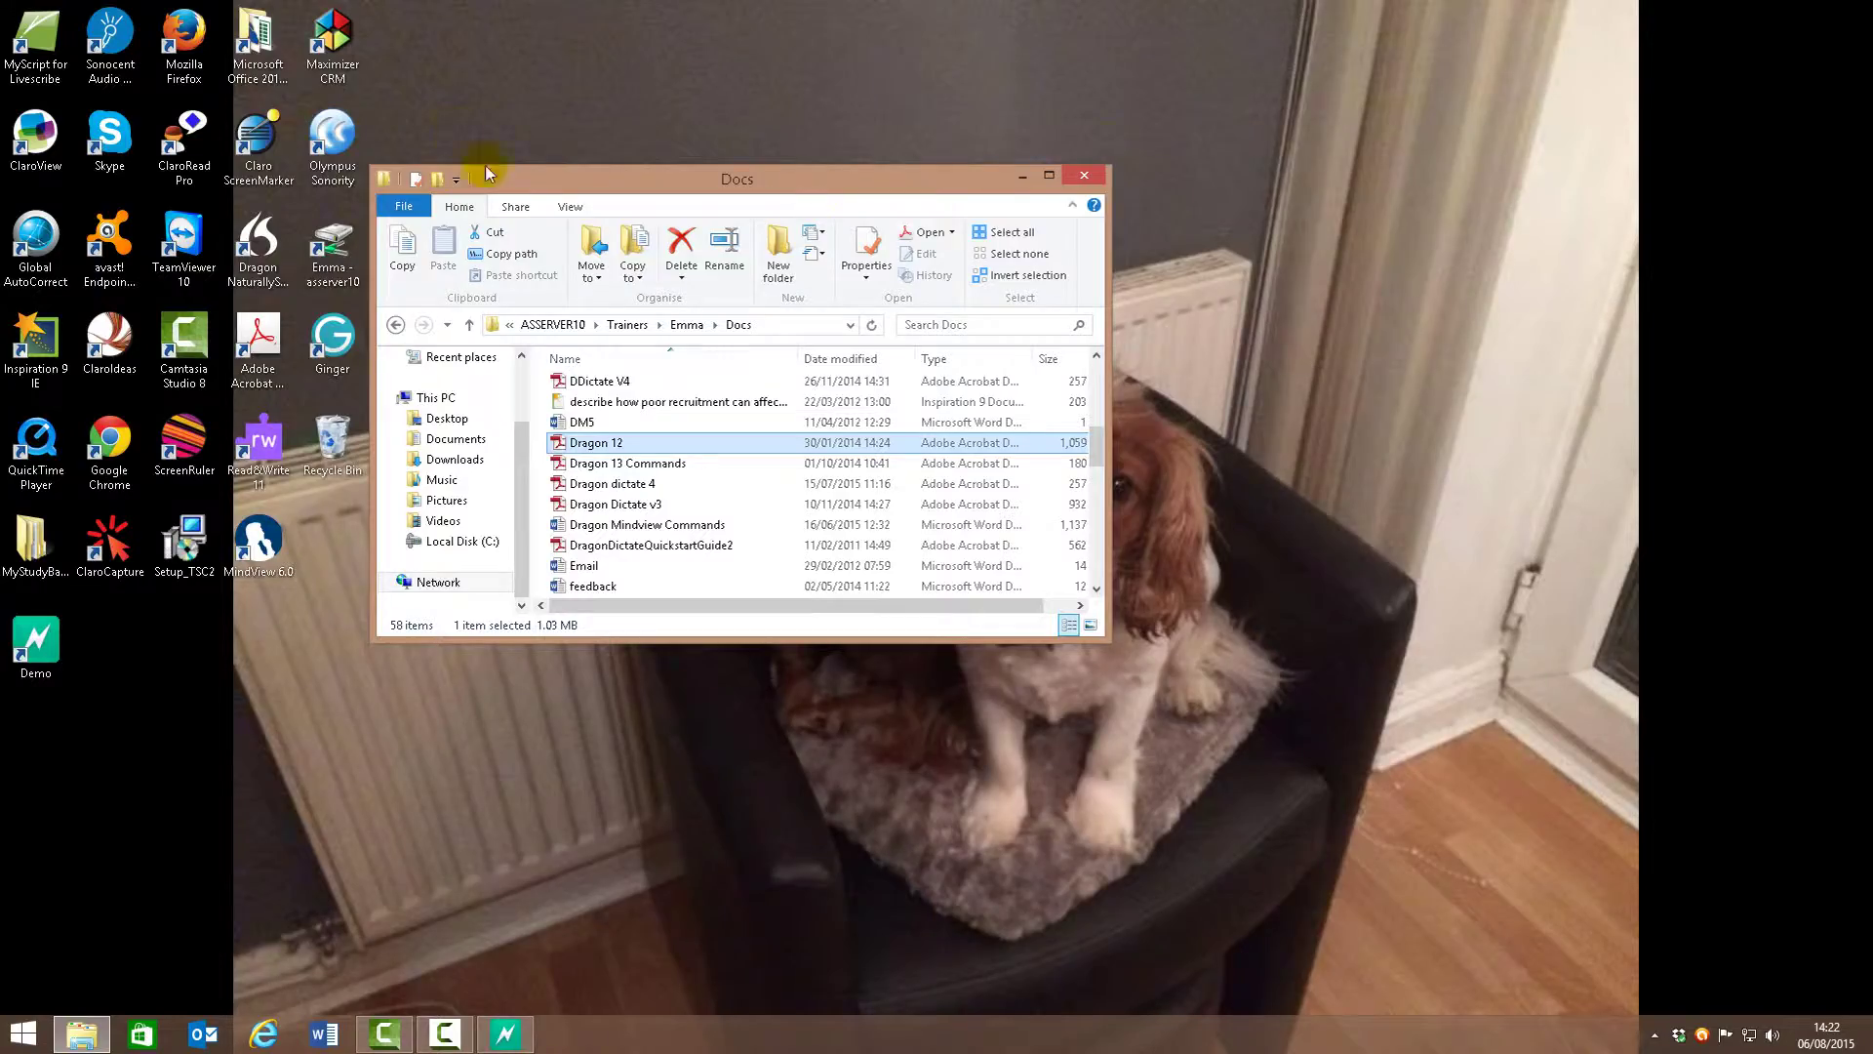
pyautogui.click(1084, 177)
# Save the Dragon 12 text to the Desktop as an RTF file named 'test'
pyautogui.click(505, 1033)
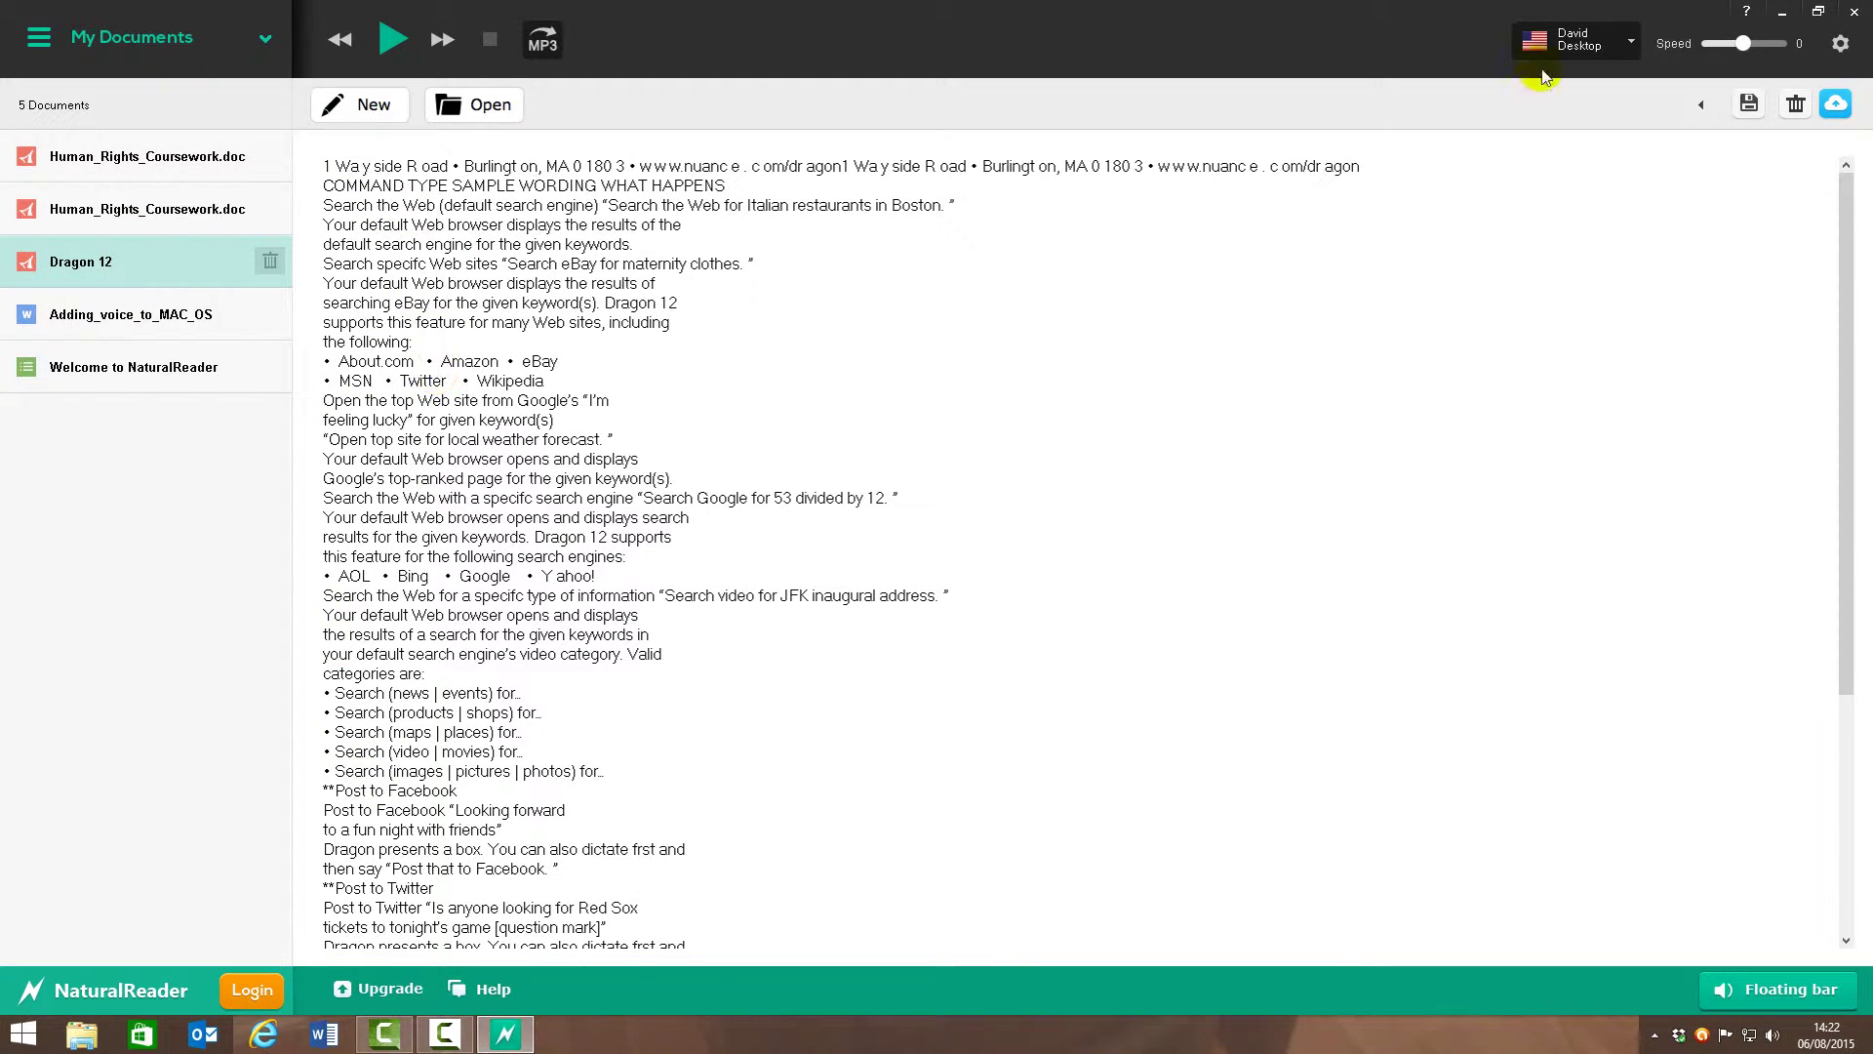
pyautogui.click(1845, 239)
pyautogui.click(1747, 105)
pyautogui.click(77, 156)
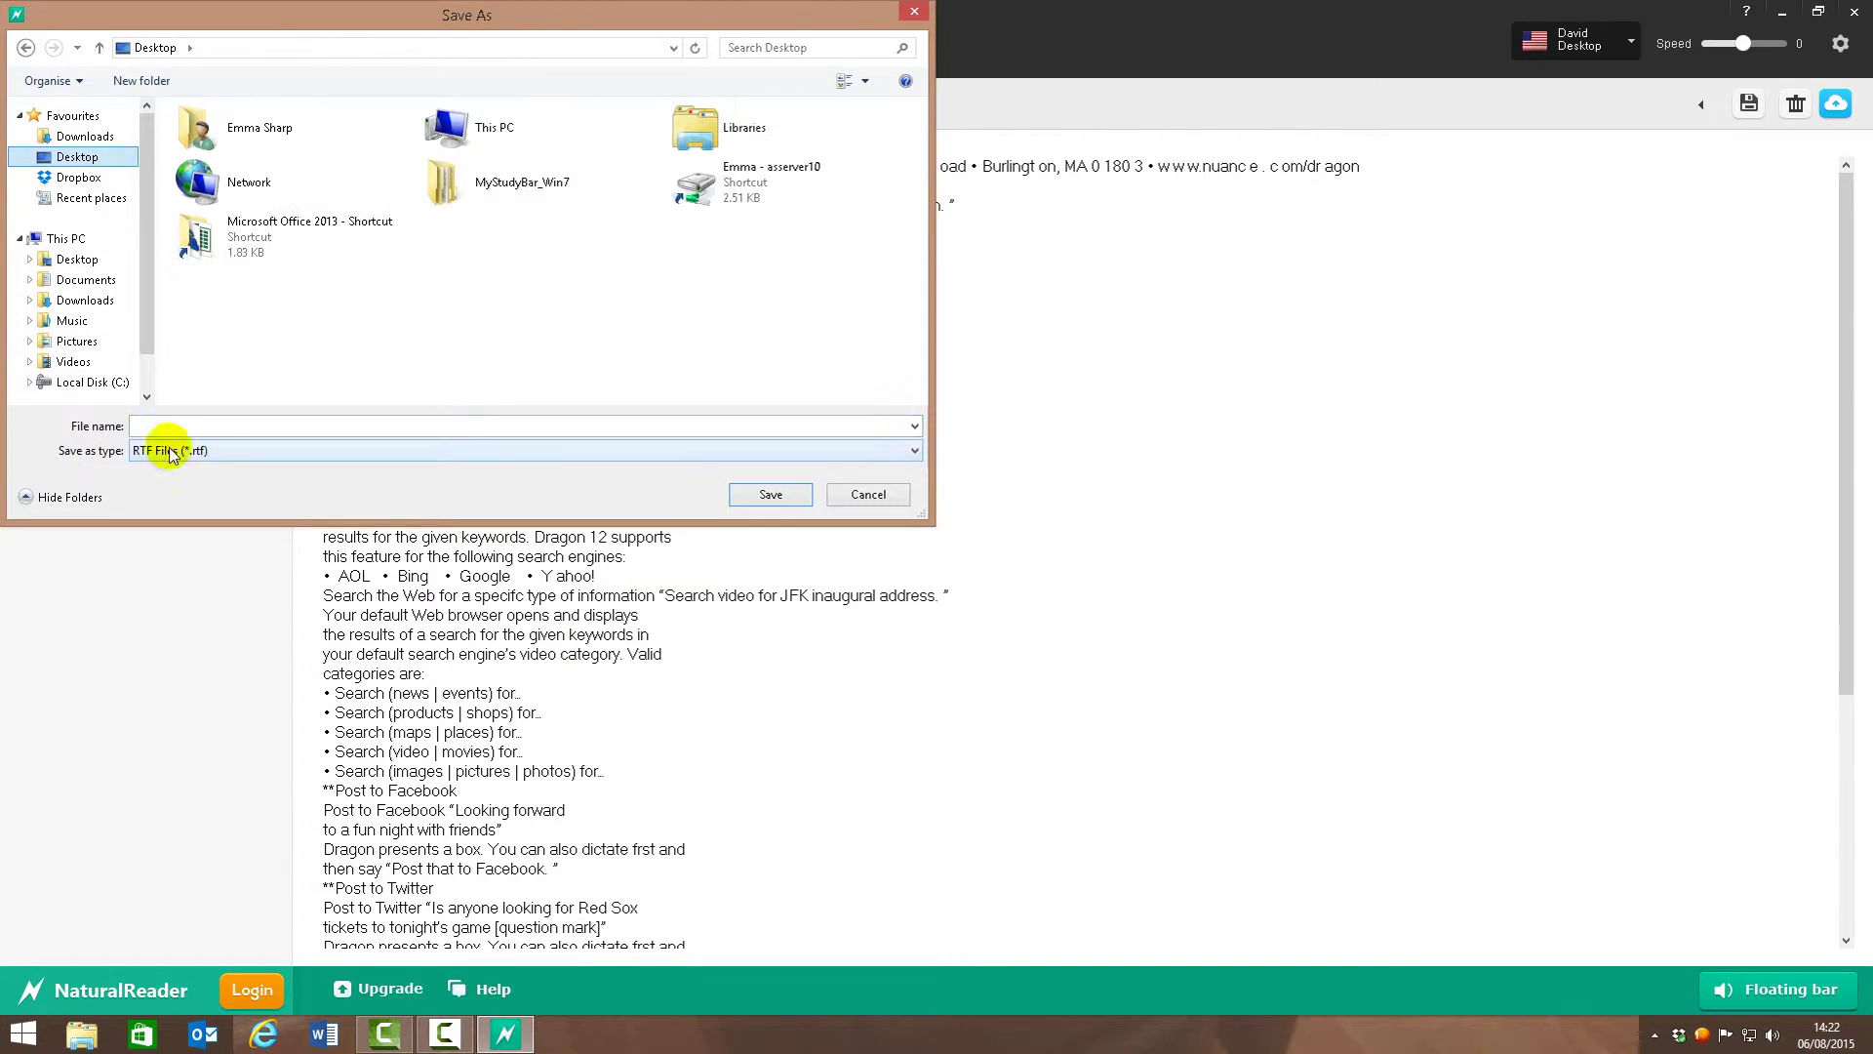
pyautogui.click(195, 426)
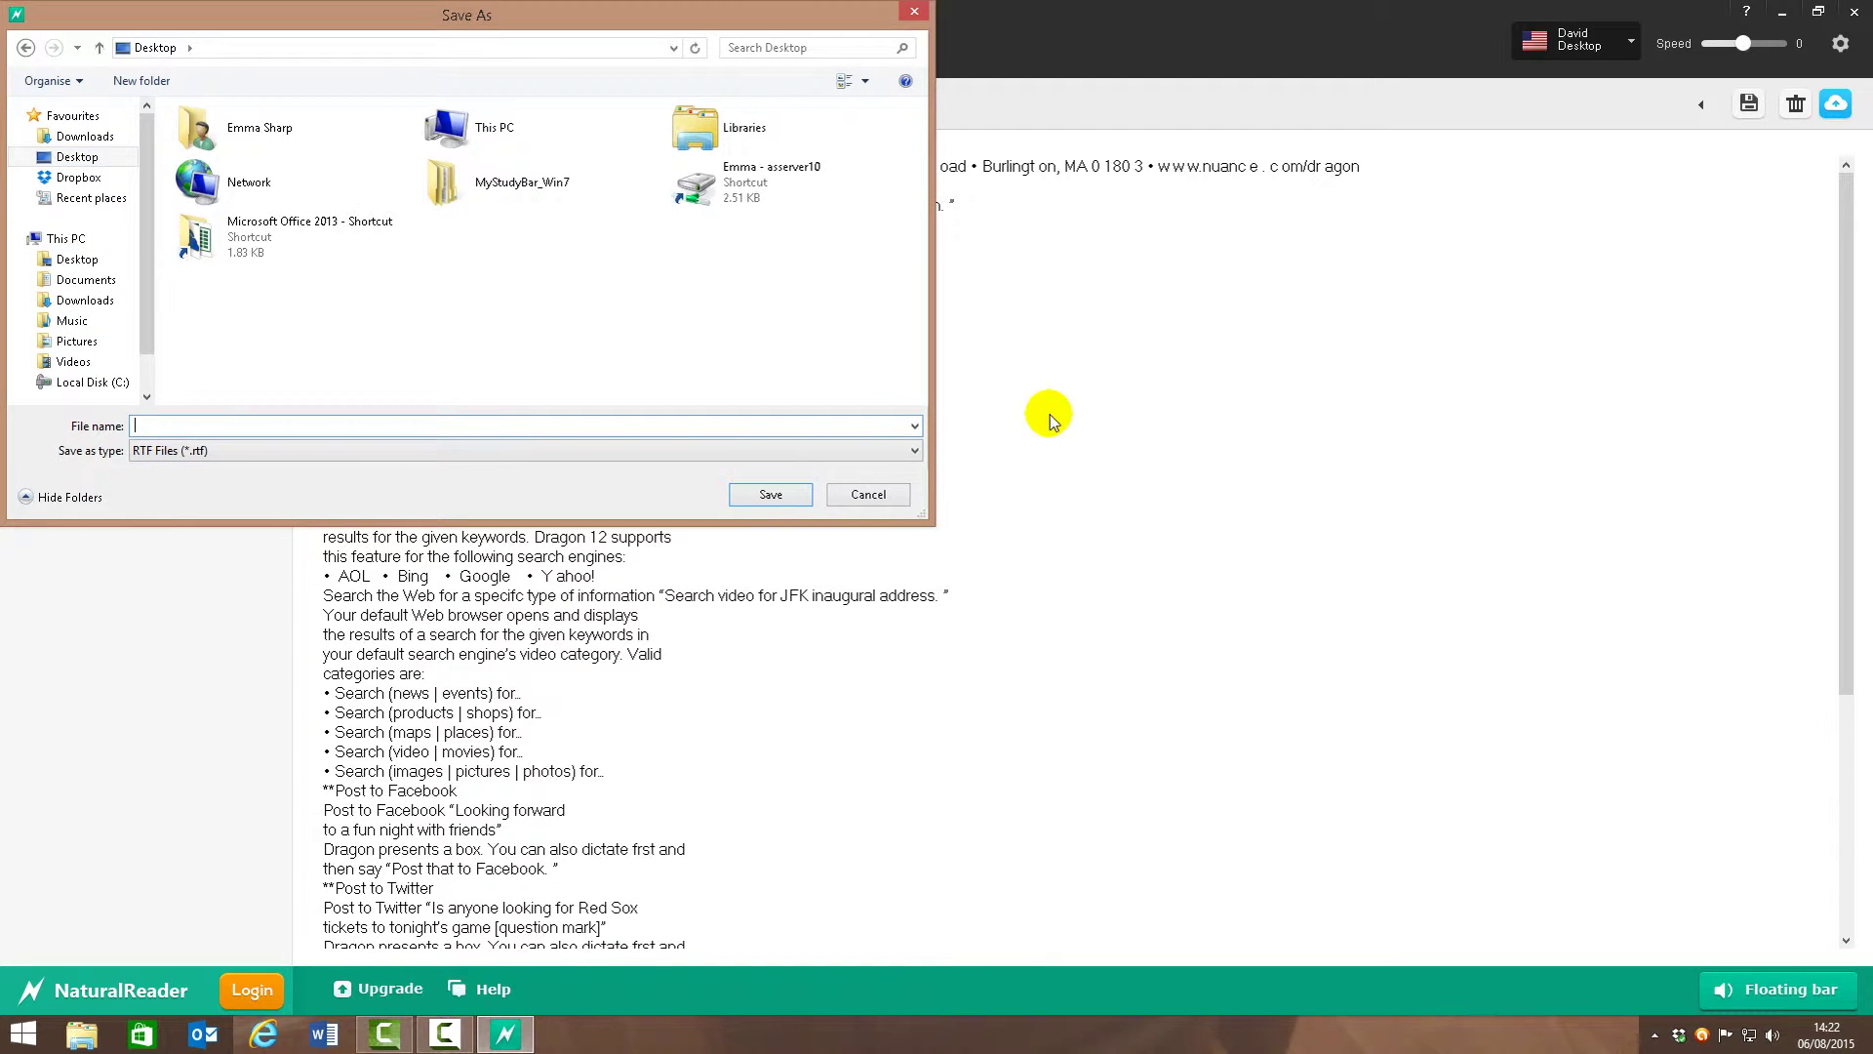
pyautogui.write('test')
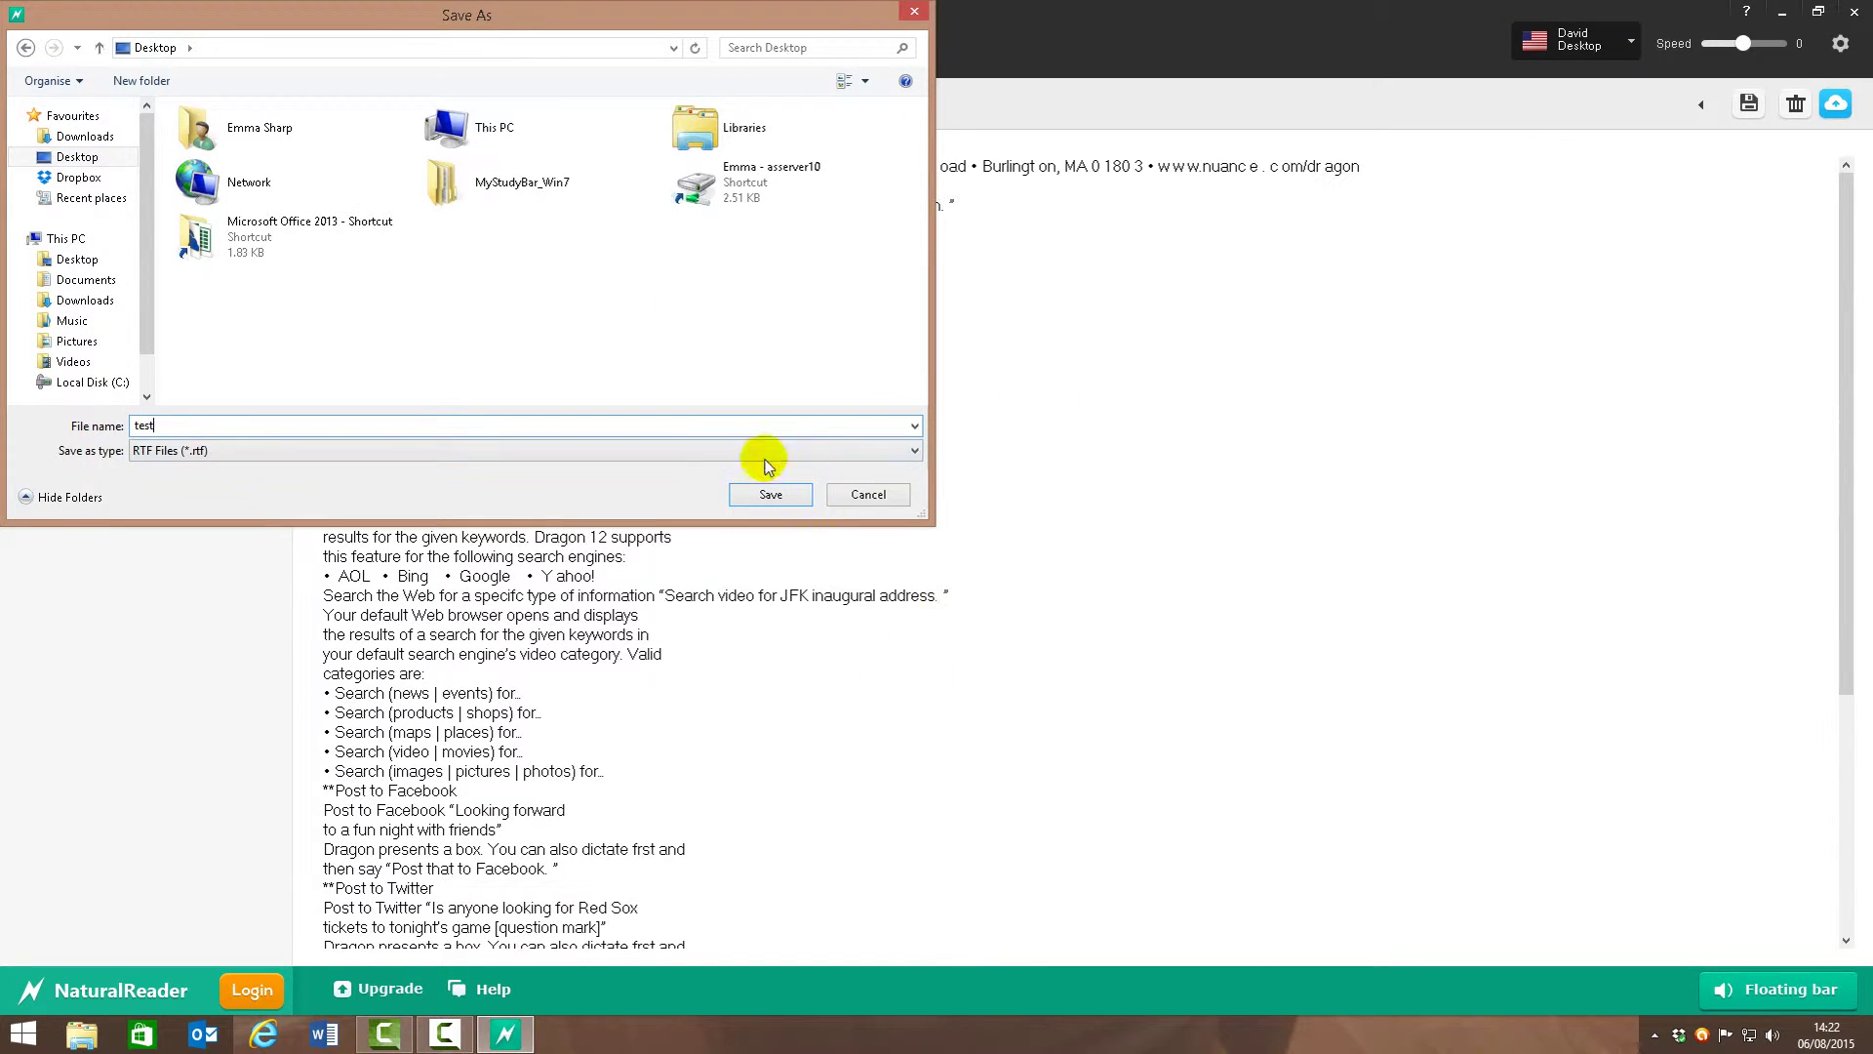
pyautogui.click(770, 493)
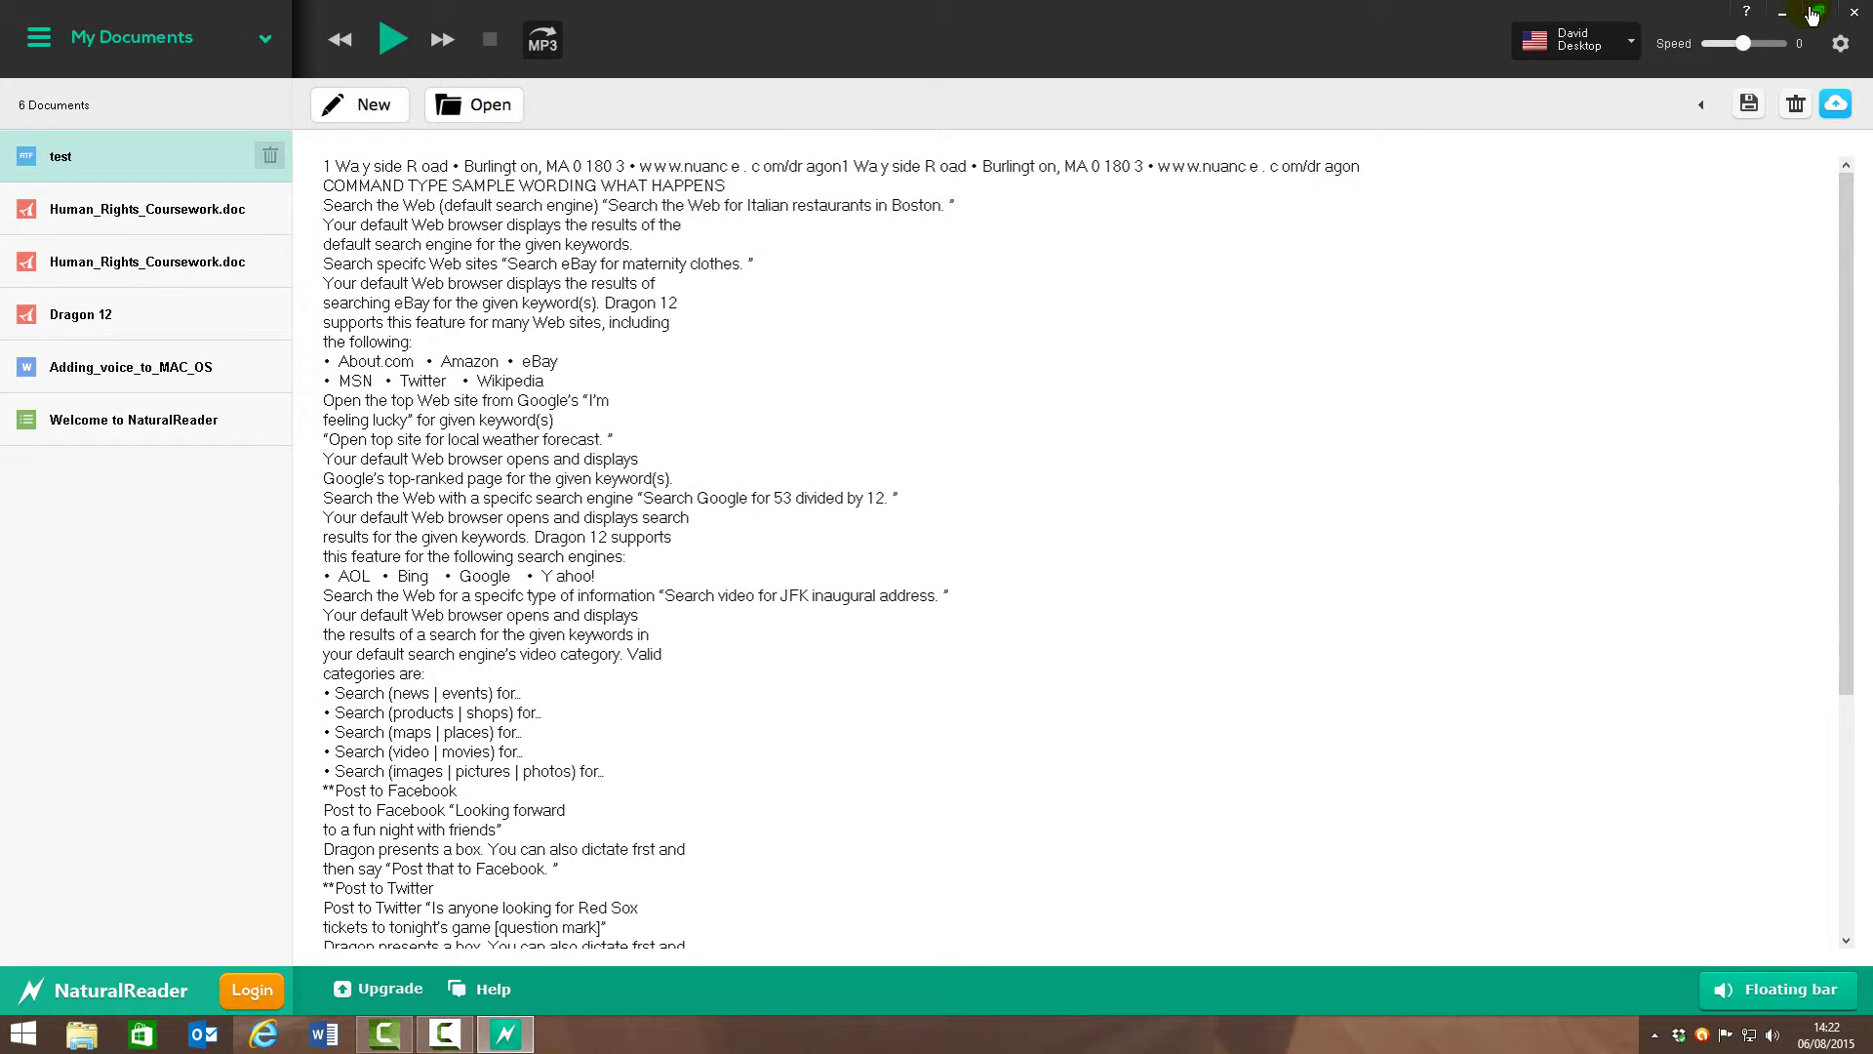
# Minimize NaturalReader and open the test file from the desktop in Word
pyautogui.click(1782, 13)
pyautogui.moveTo(31, 742); pyautogui.dragTo(695, 540)
pyautogui.doubleClick(694, 540)
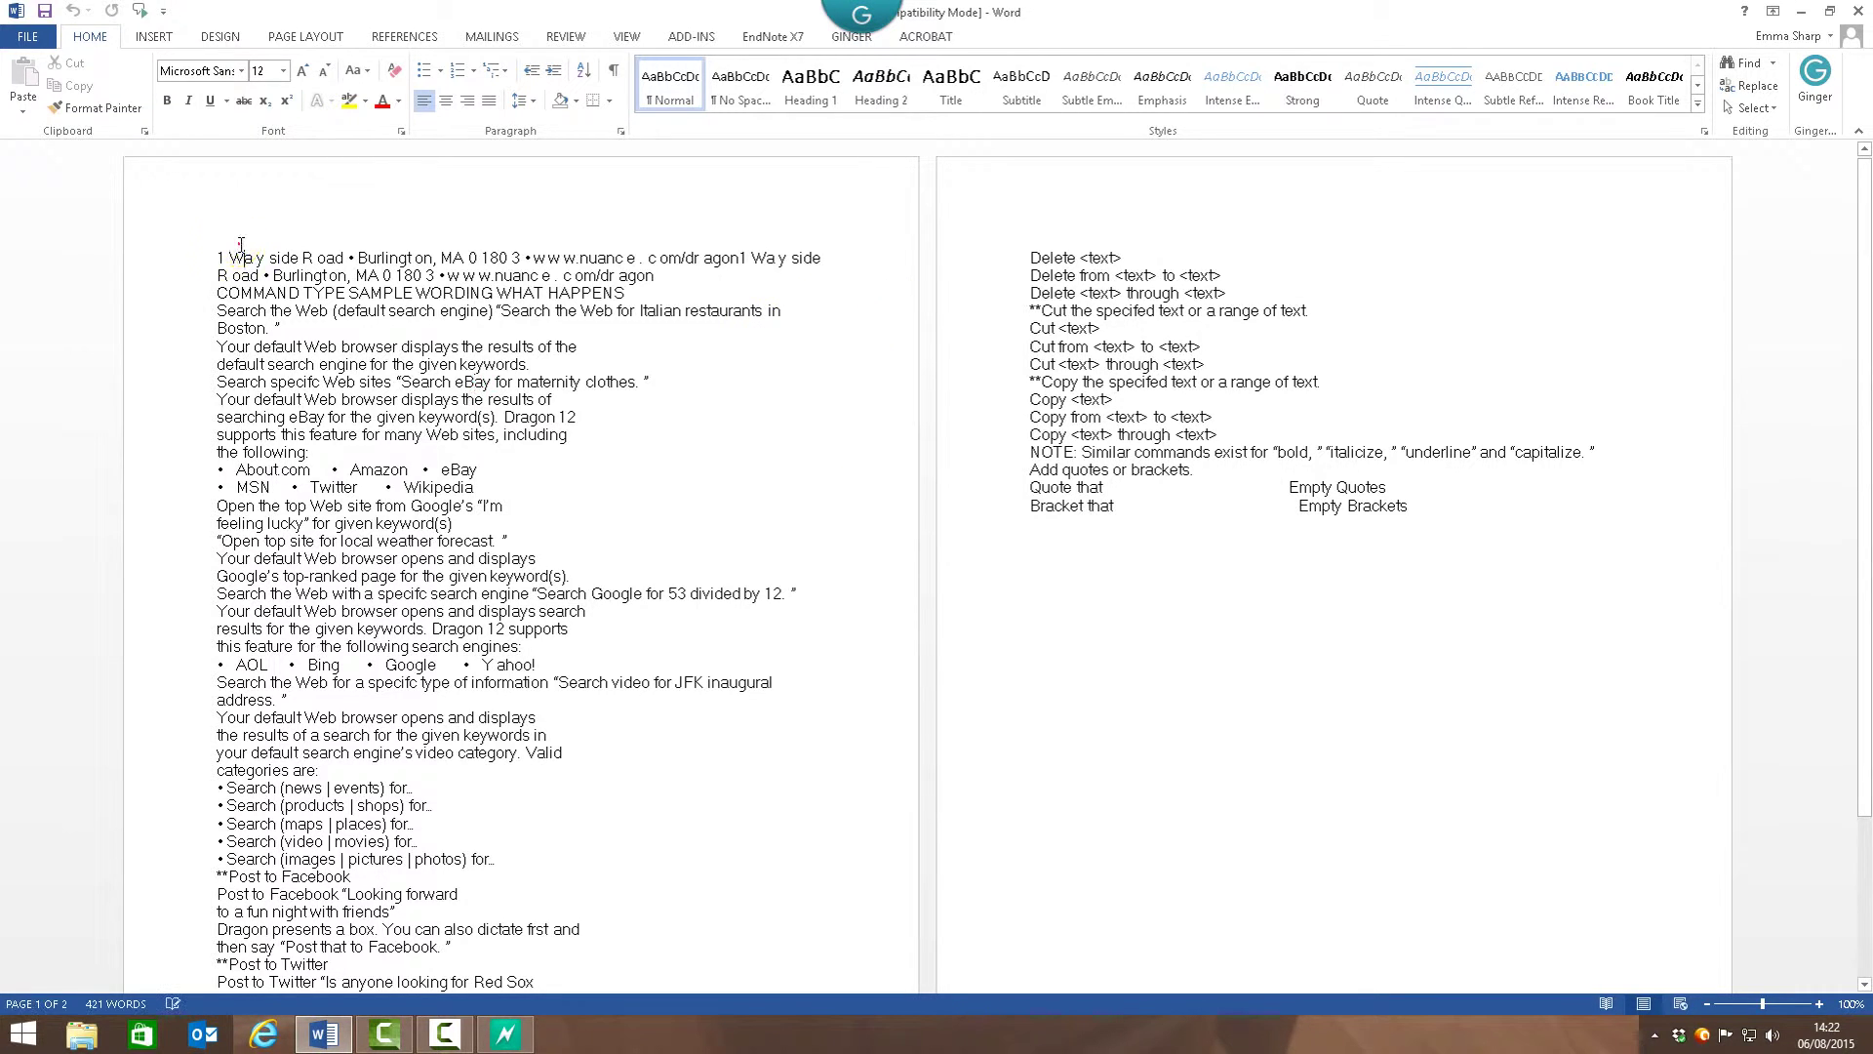
# Select text blocks to confirm they are editable, close Word, and return to NaturalReader
pyautogui.tripleClick(241, 244)
pyautogui.tripleClick(244, 722)
pyautogui.tripleClick(1022, 227)
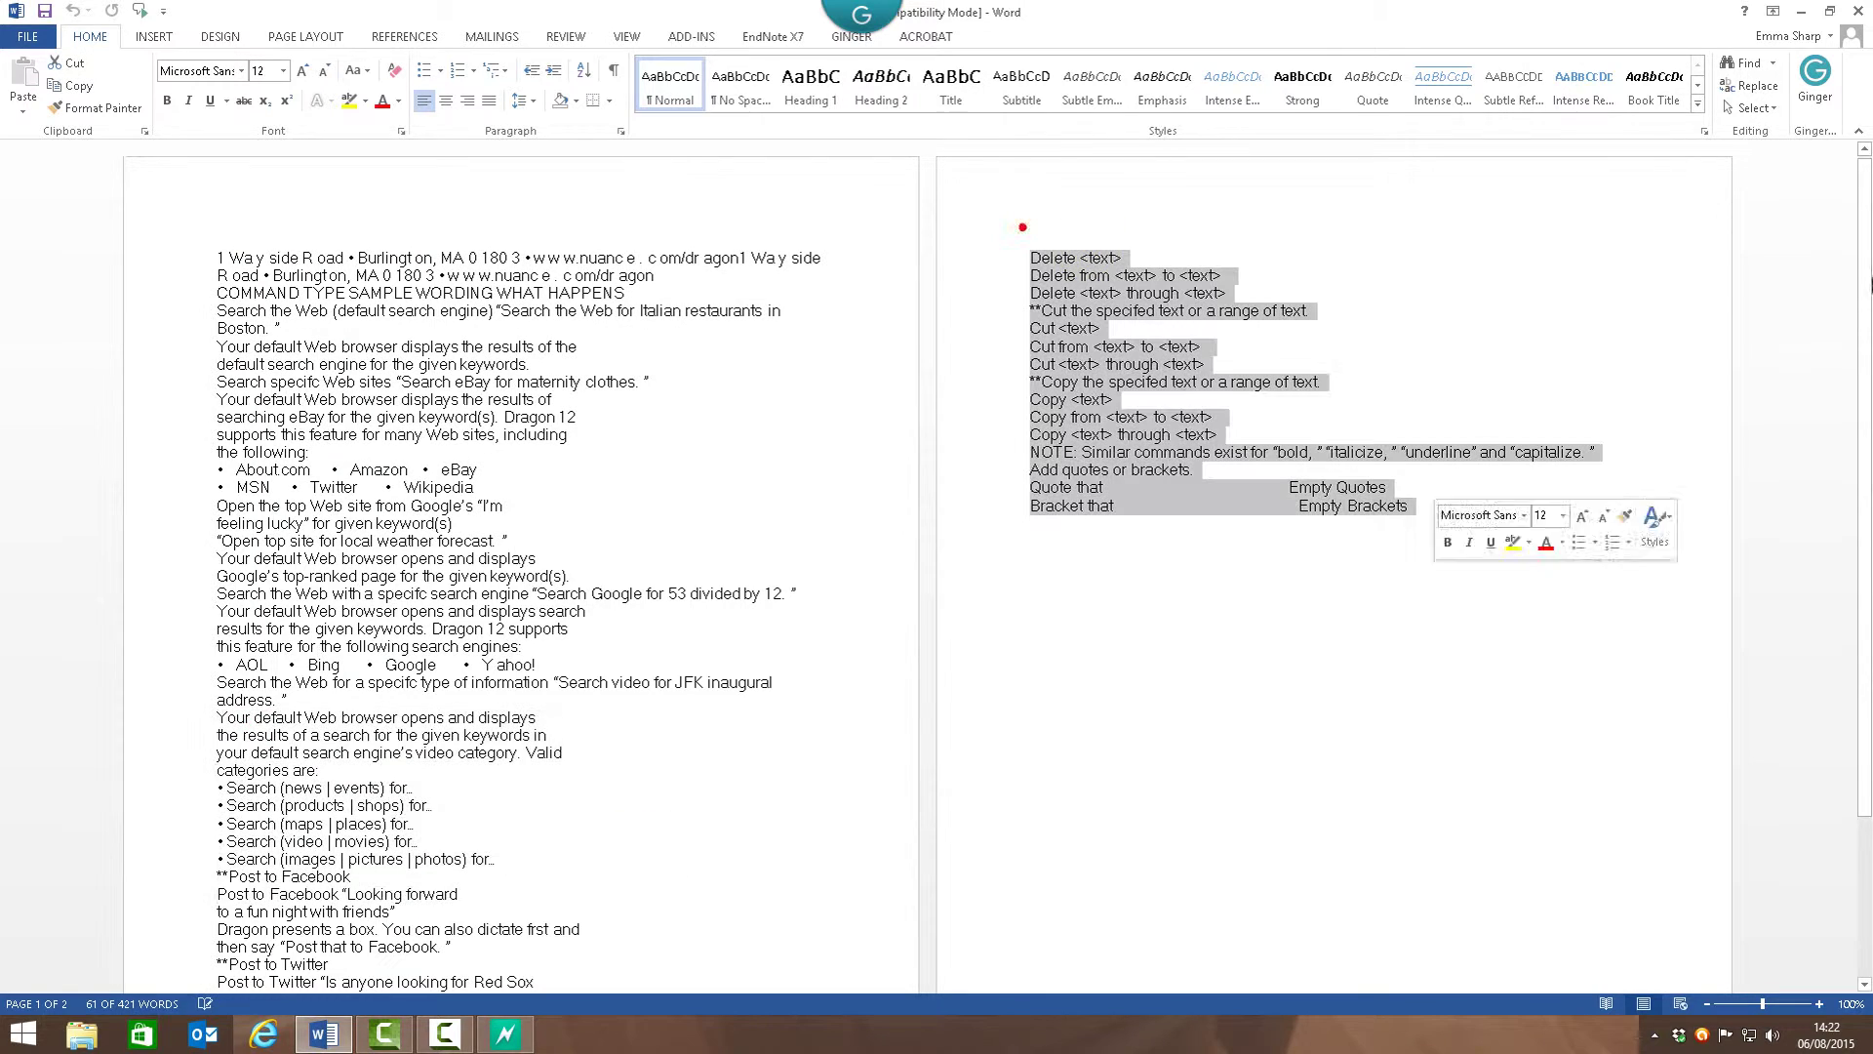
pyautogui.click(613, 536)
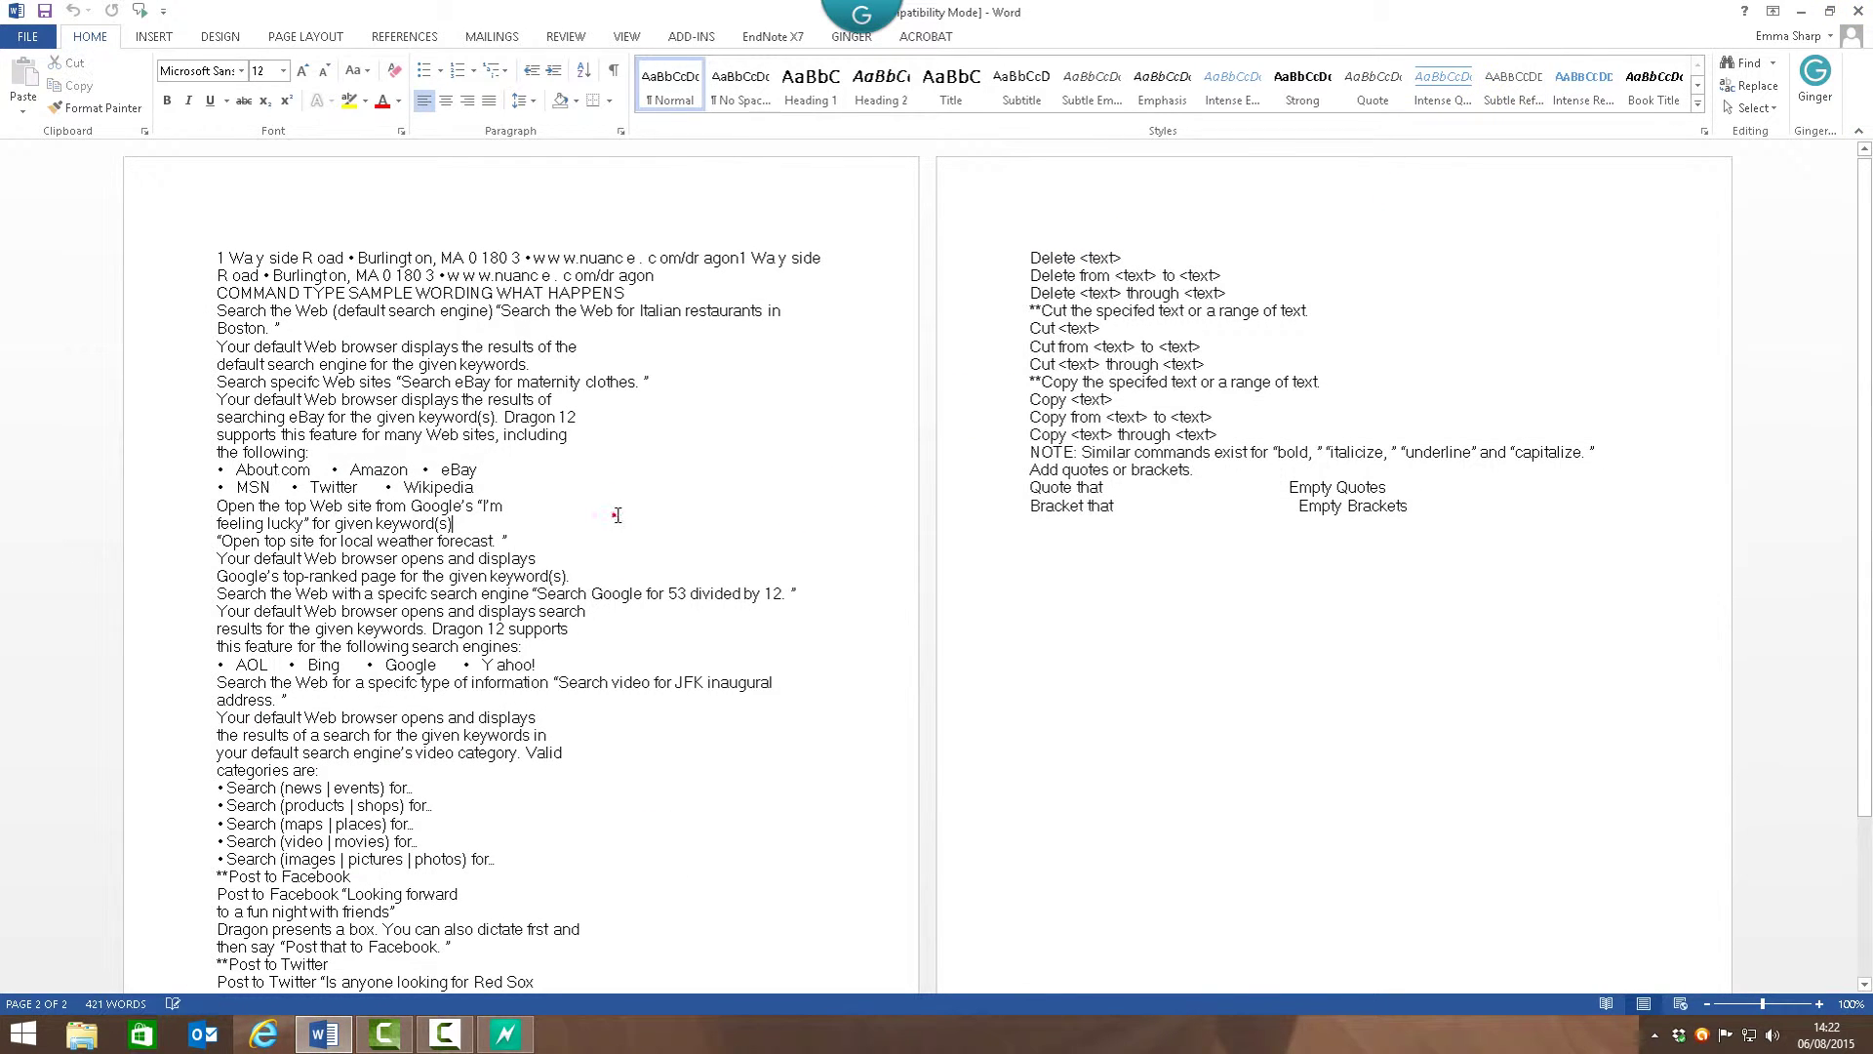
pyautogui.click(1860, 11)
pyautogui.click(505, 1036)
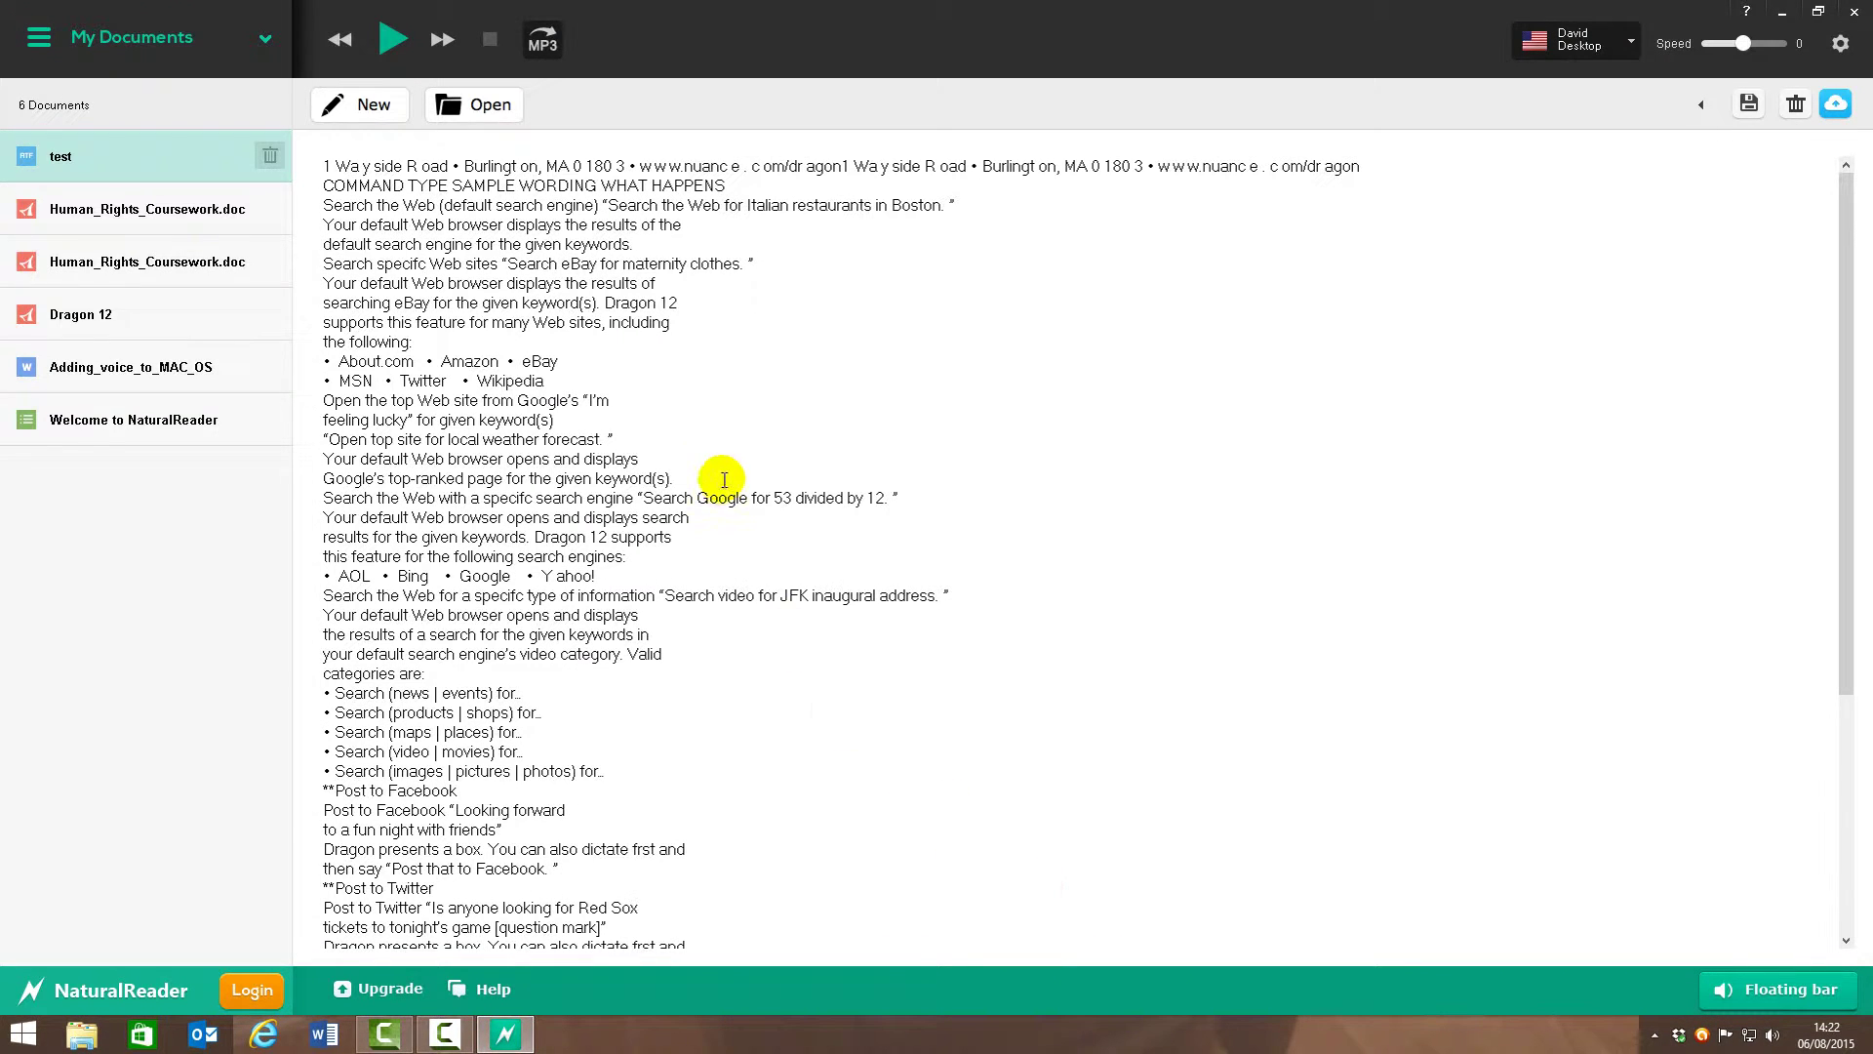
# Set the voice to free UK Serena - ScanSoft (UK English) and open Human_Rights_Coursework.doc
pyautogui.click(1635, 59)
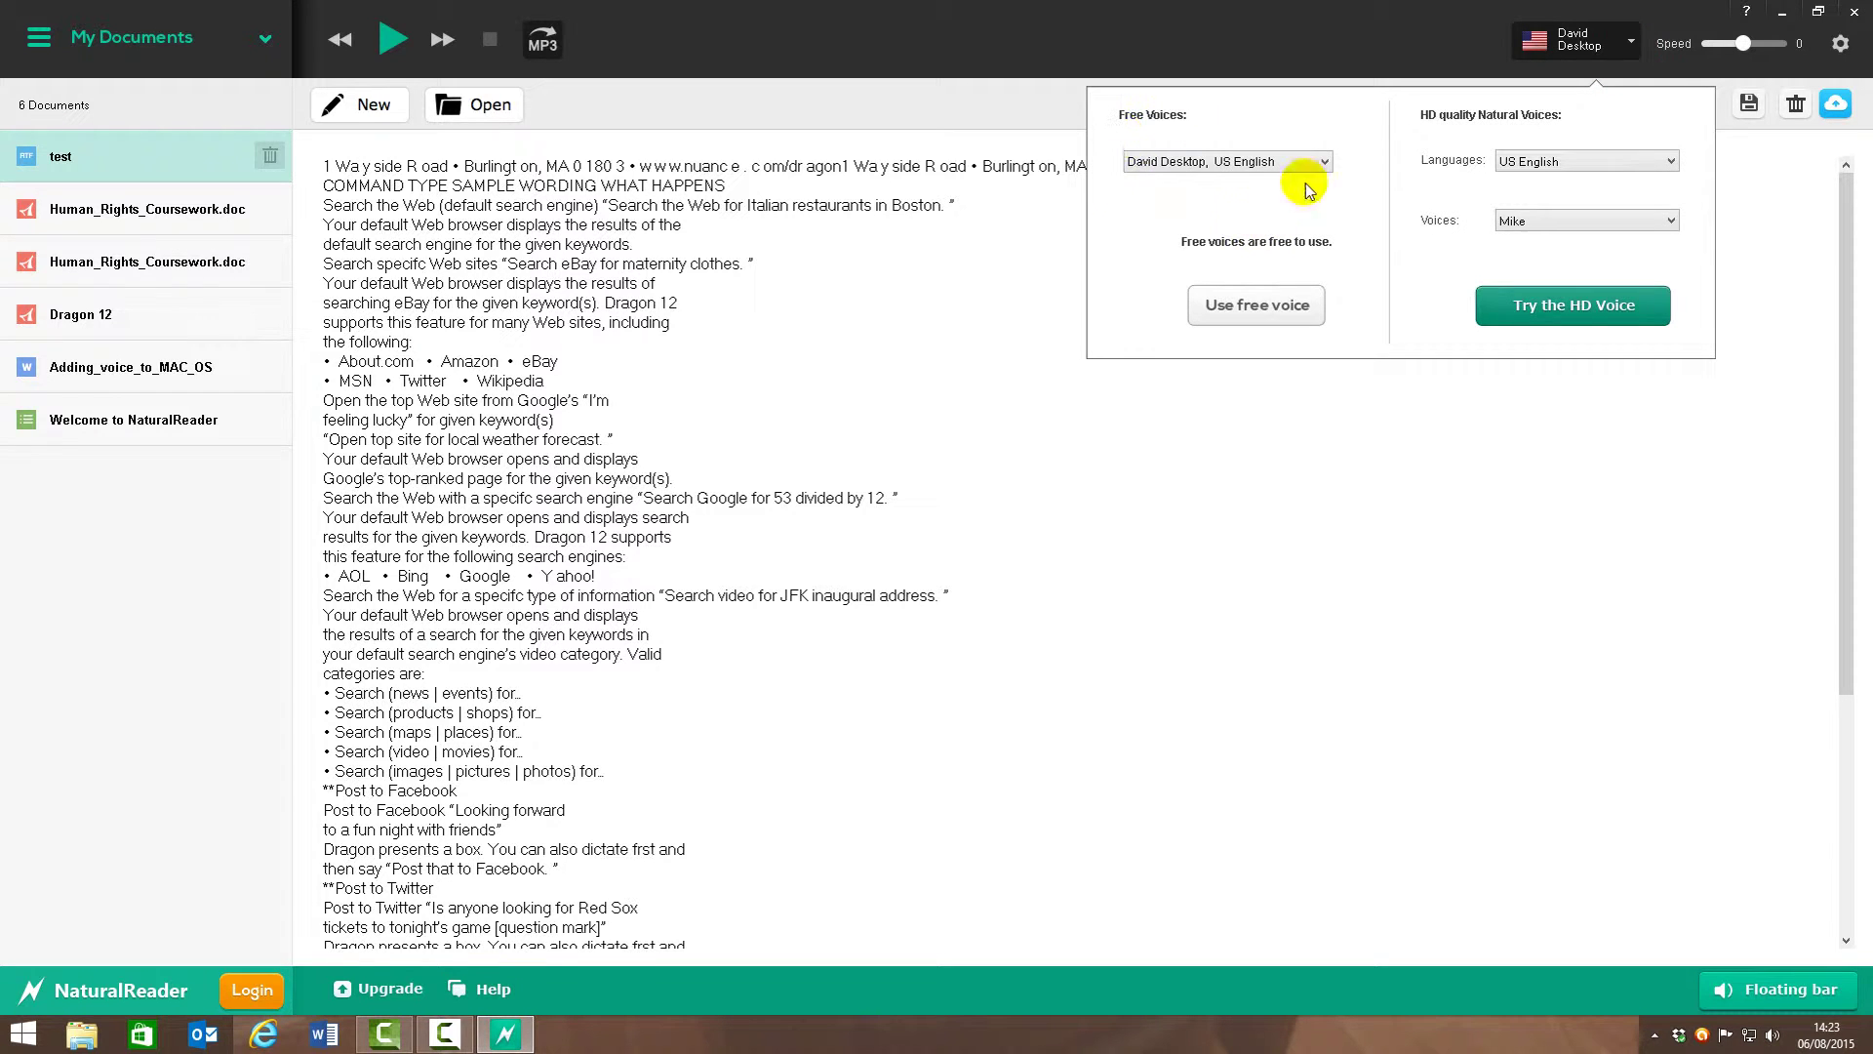
pyautogui.click(1203, 164)
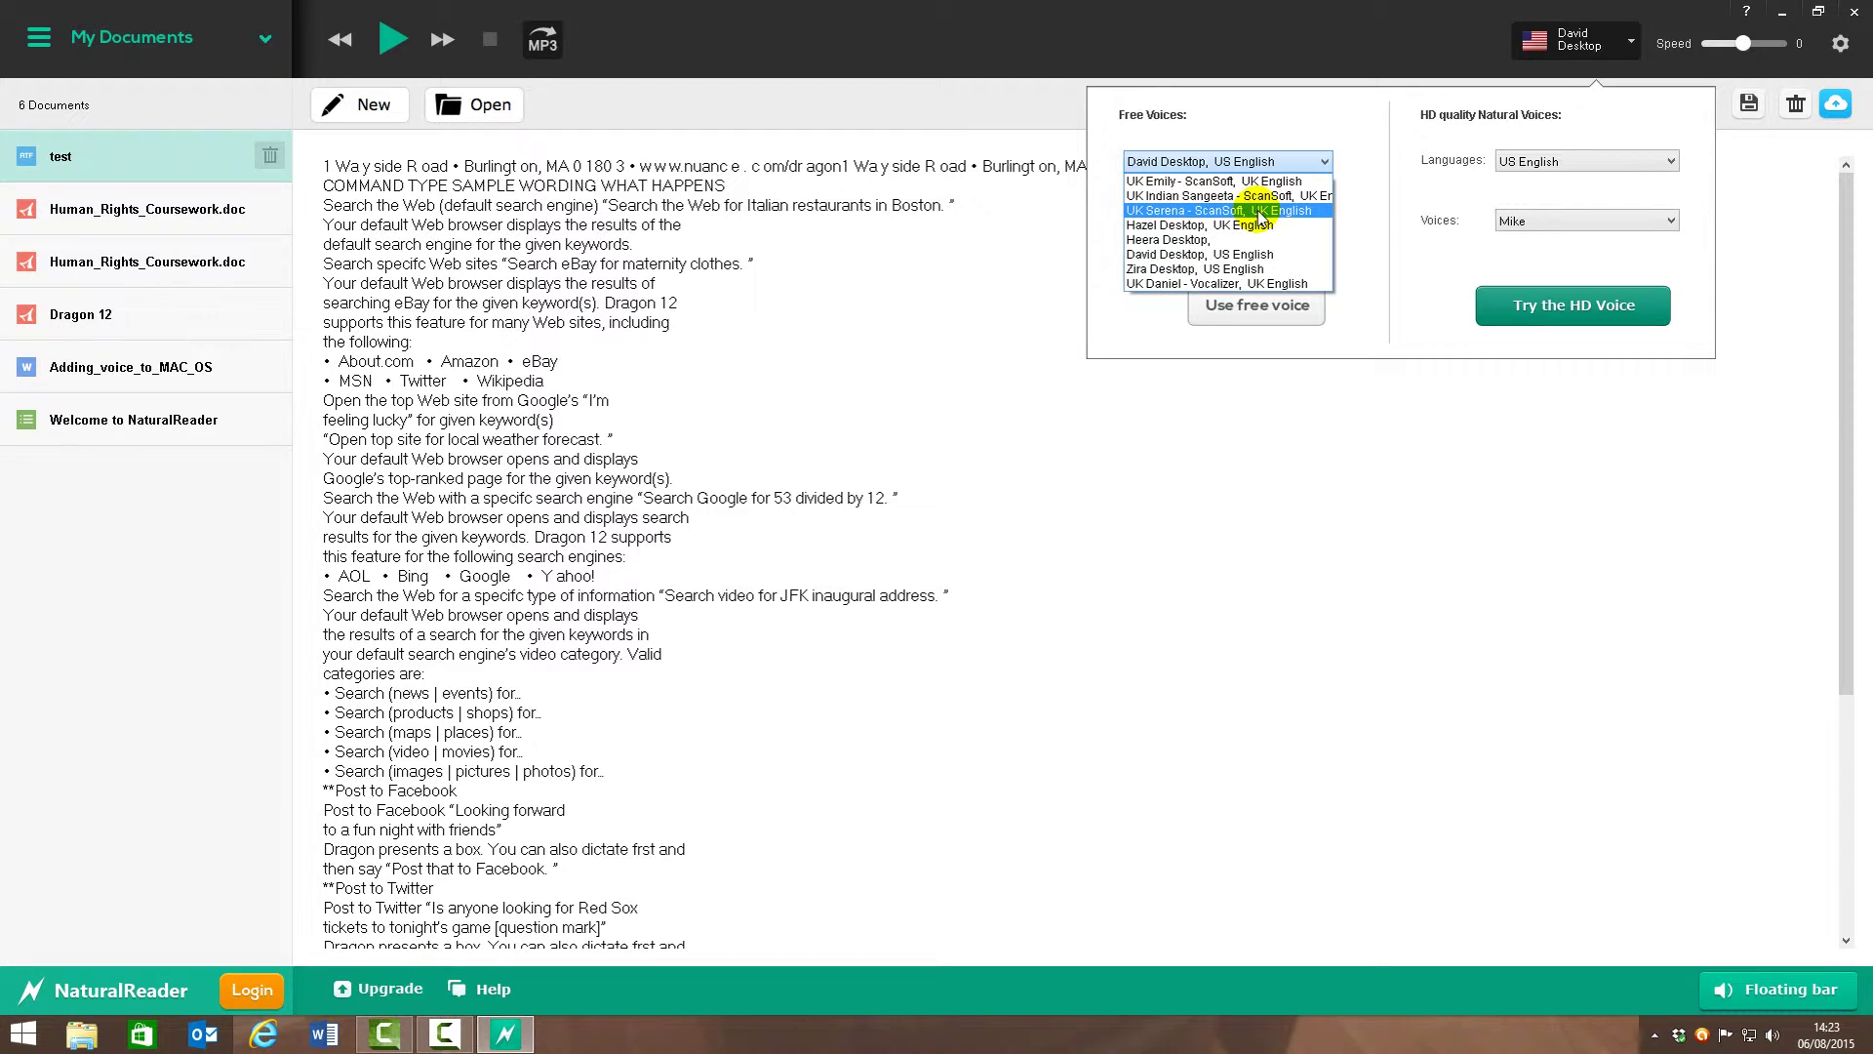
pyautogui.click(1259, 216)
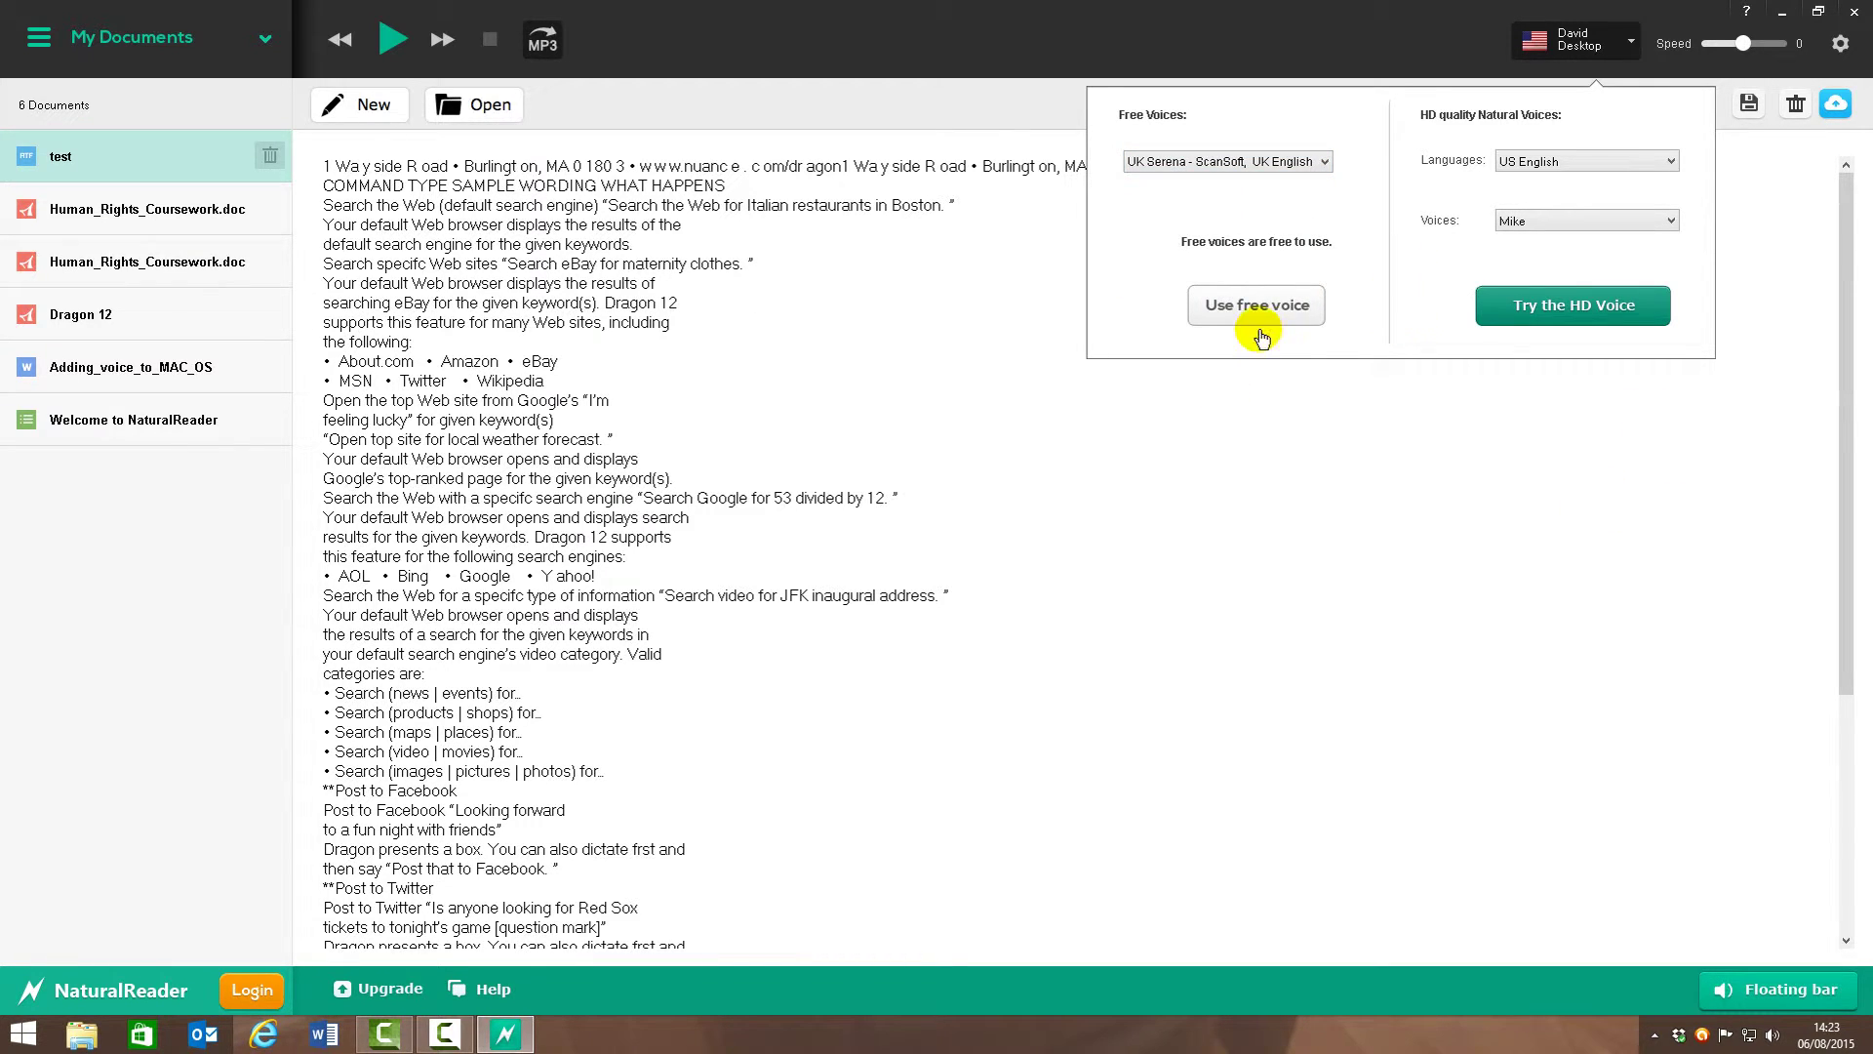
pyautogui.click(1293, 335)
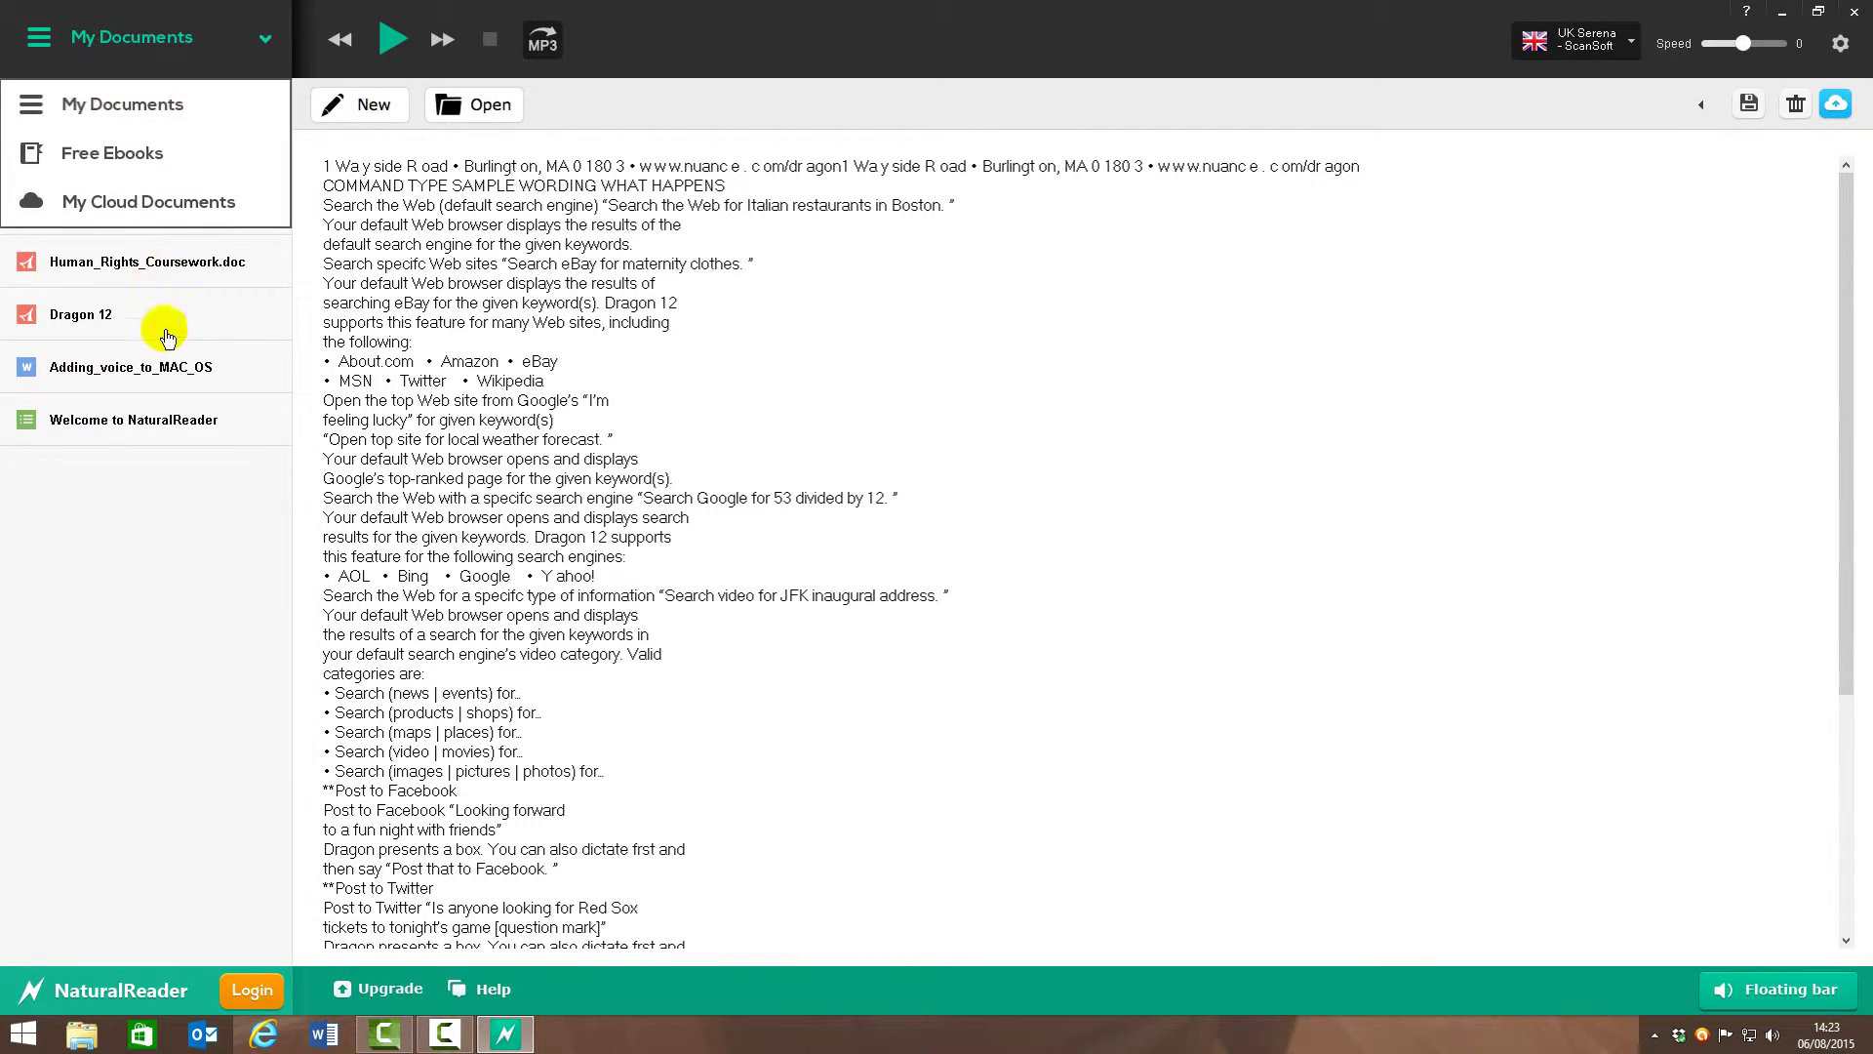
pyautogui.click(244, 262)
# Delete the student ID and title lines at the top of the coursework
pyautogui.moveTo(464, 253); pyautogui.dragTo(300, 71)
pyautogui.moveTo(301, 72)
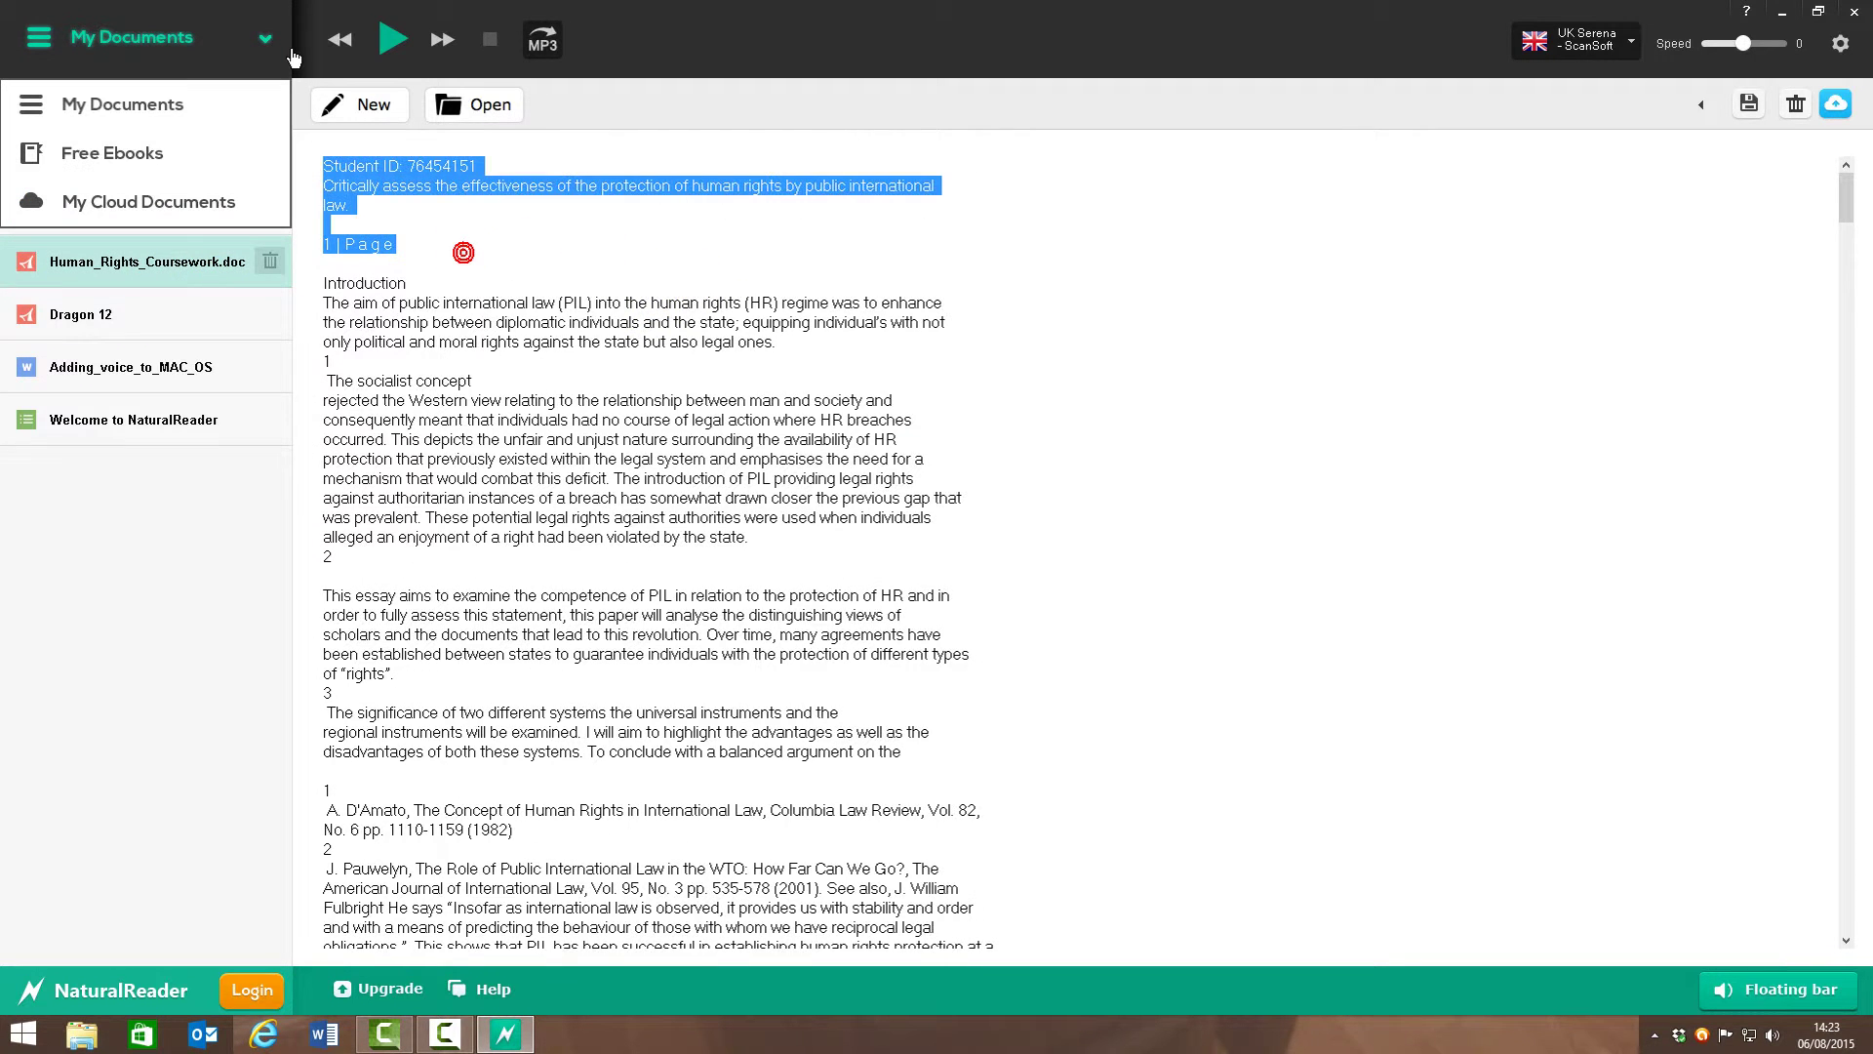
pyautogui.press('Delete')
pyautogui.click(324, 205)
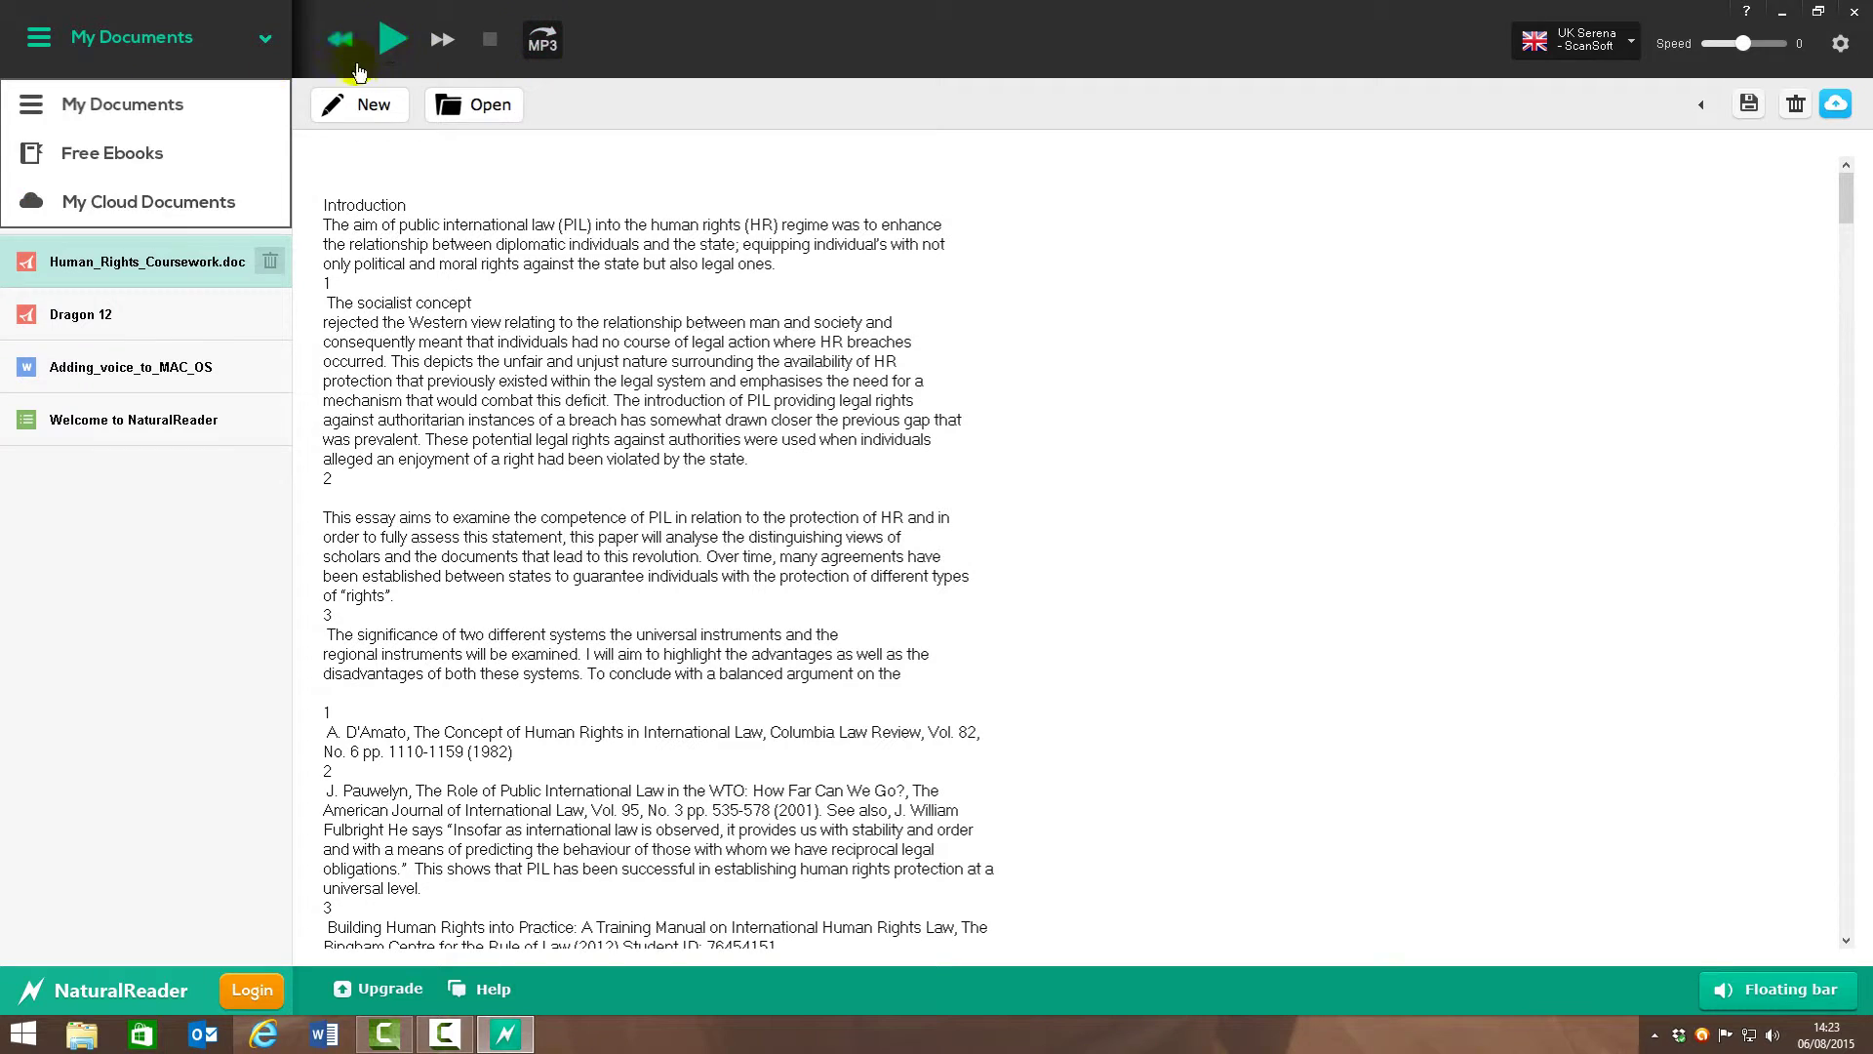
# Play the coursework text aloud, then stop the reading
pyautogui.click(353, 54)
pyautogui.click(394, 58)
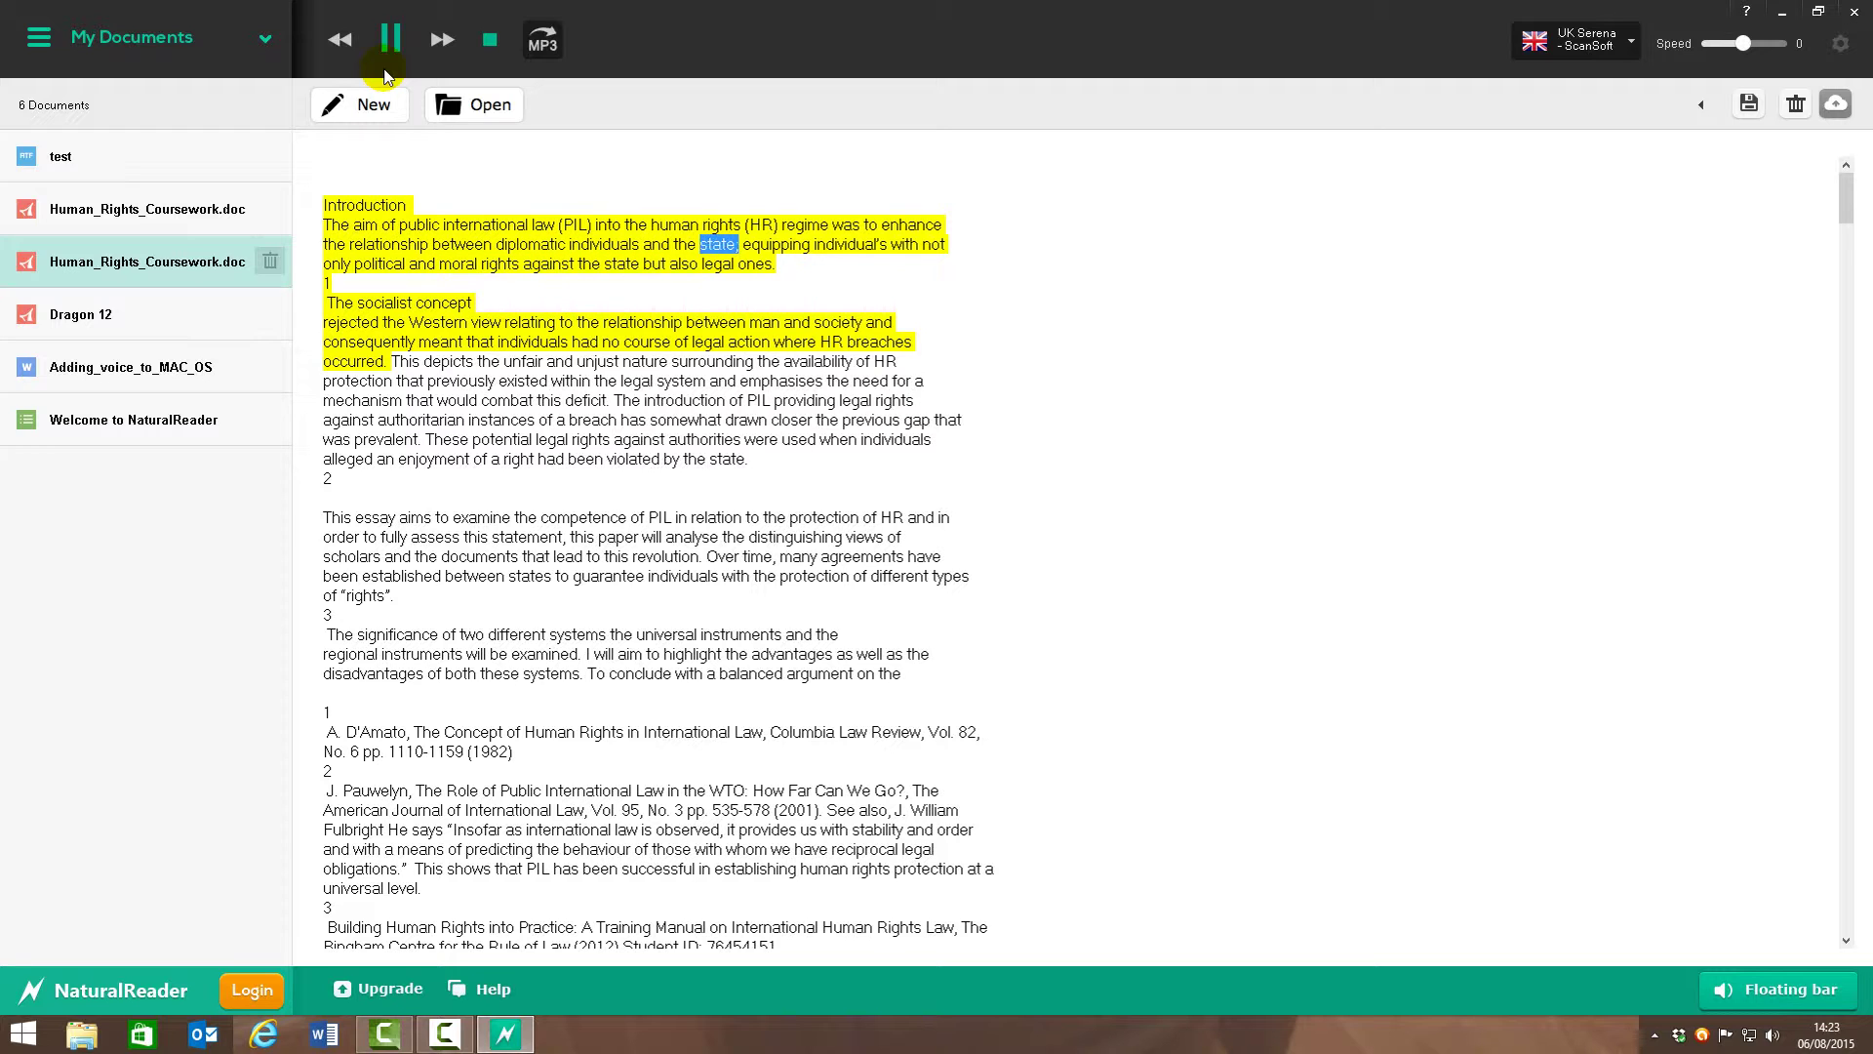
pyautogui.click(484, 45)
pyautogui.click(230, 73)
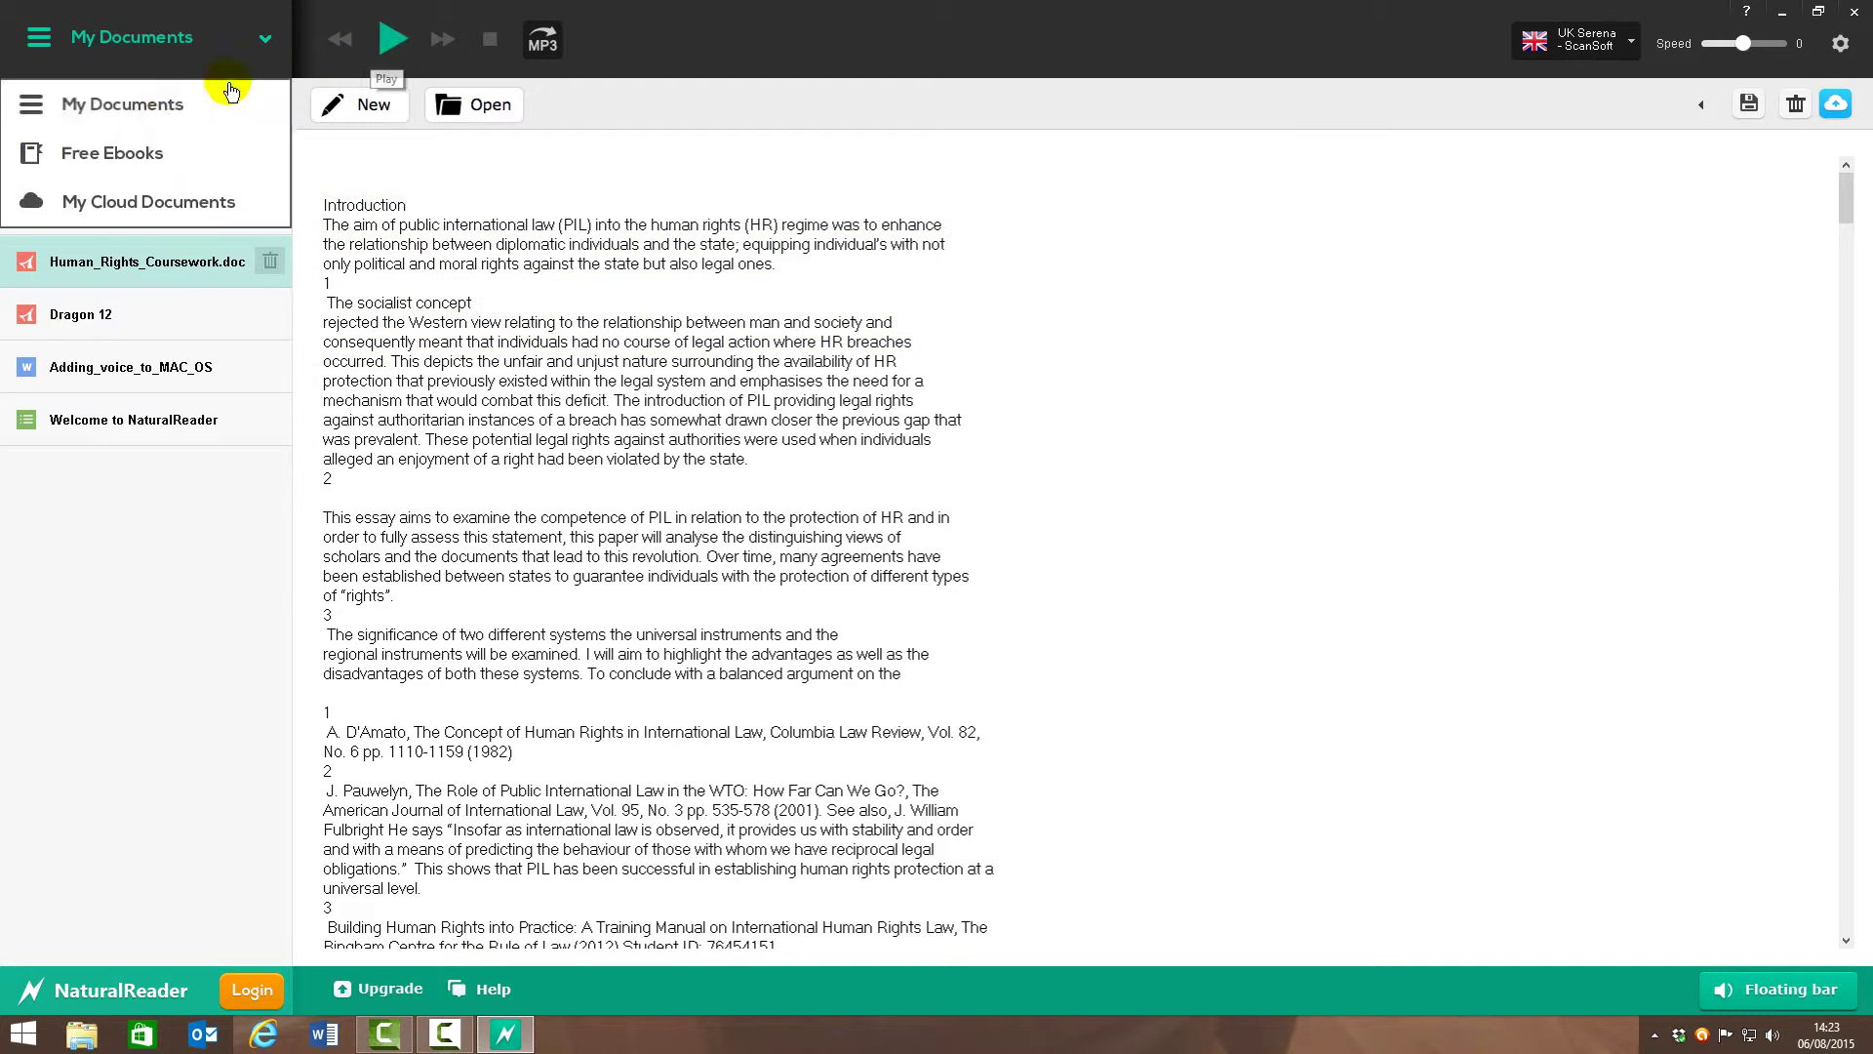
pyautogui.click(488, 582)
pyautogui.moveTo(520, 1029)
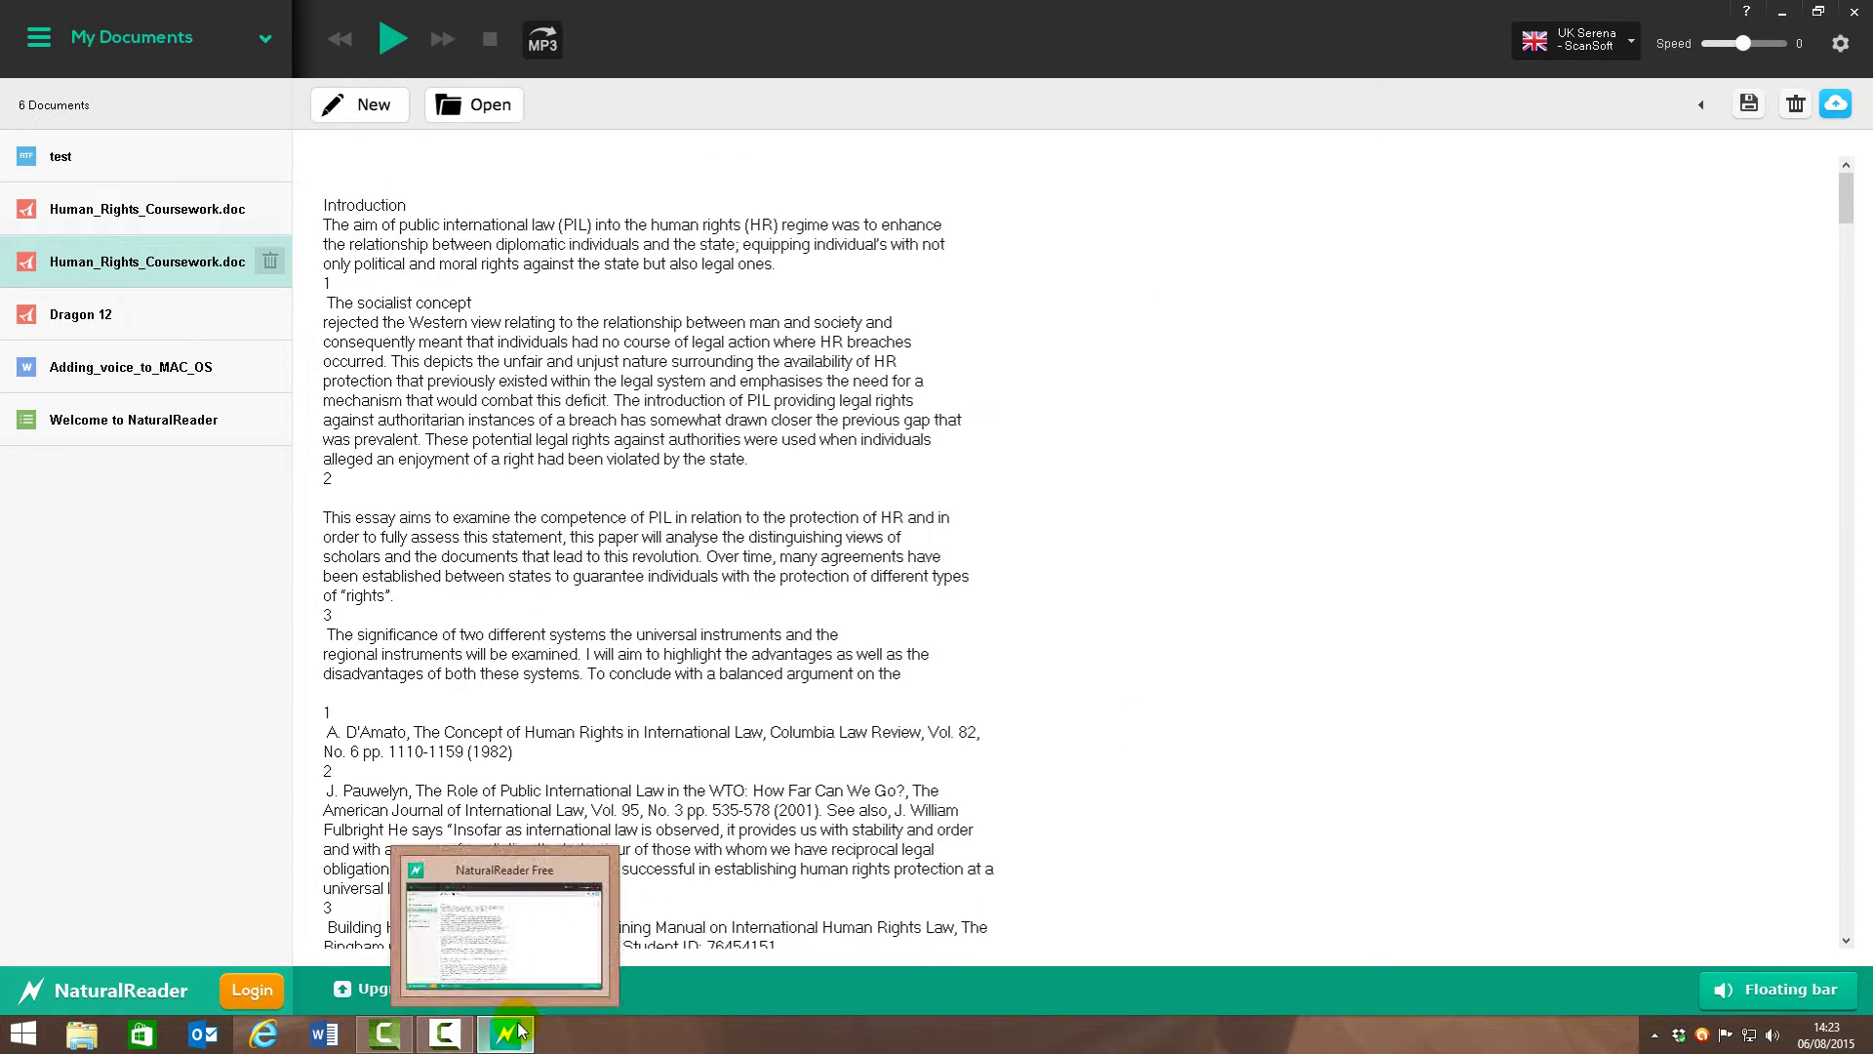